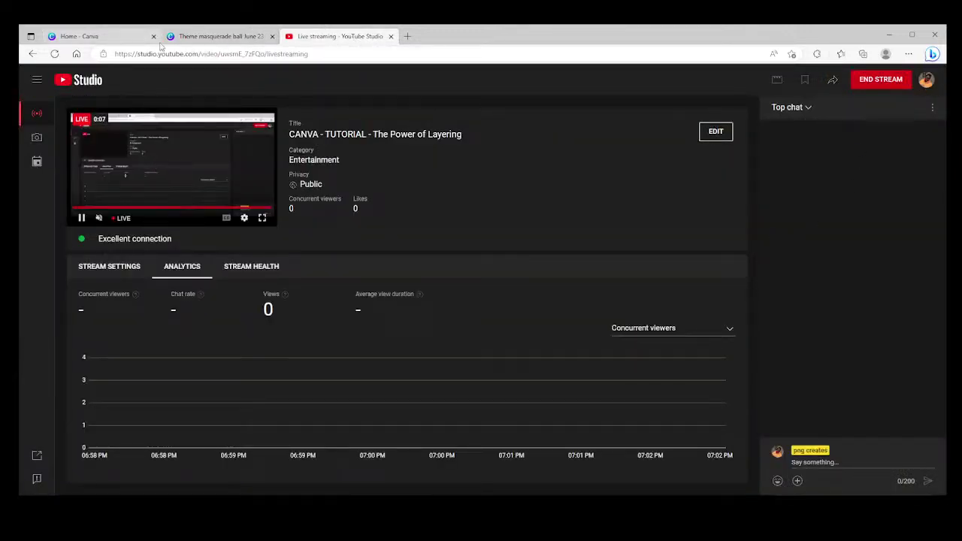
- Switch to Canva and look over the presentation formats and template categories on its home page
click(218, 36)
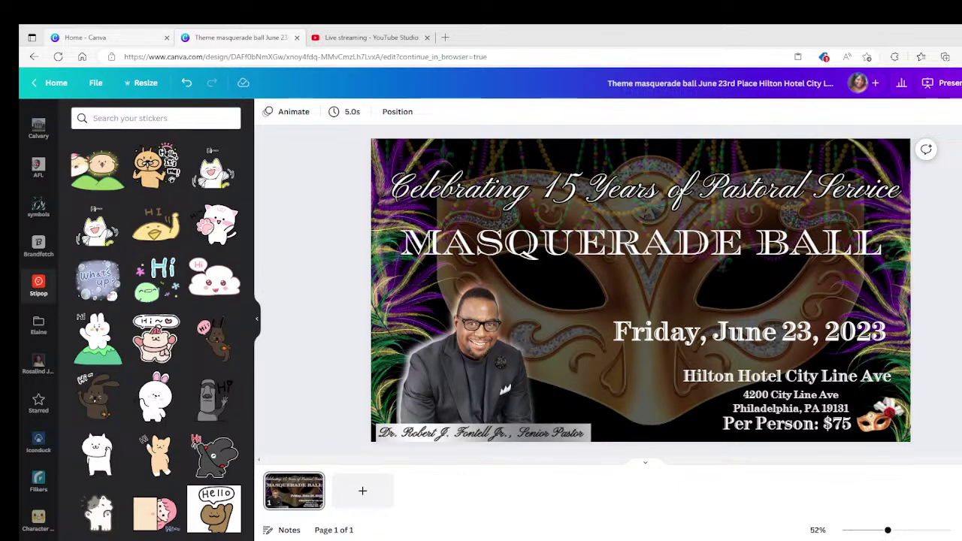
key(ctrl+shift+Tab)
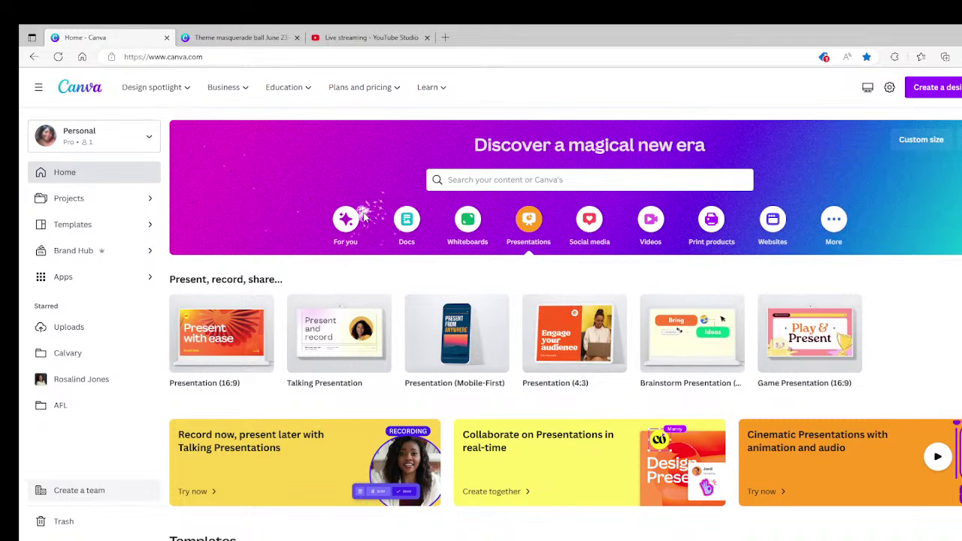
mouse_move(444, 338)
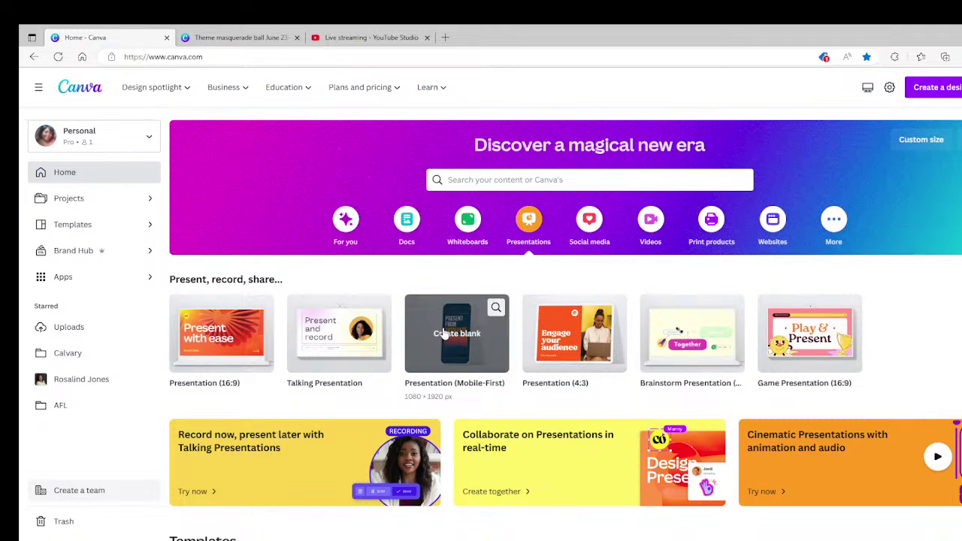
scroll(445, 336, down, 1)
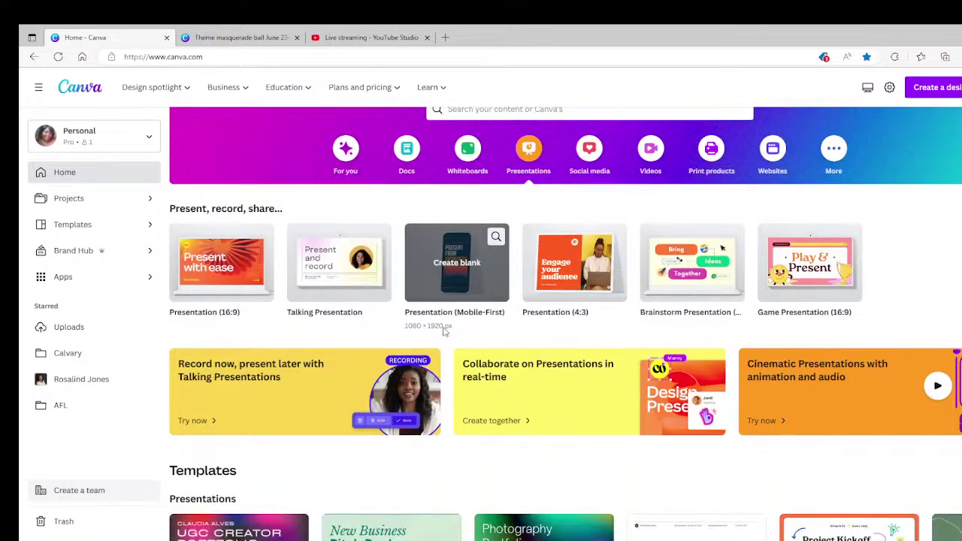
scroll(444, 332, down, 1)
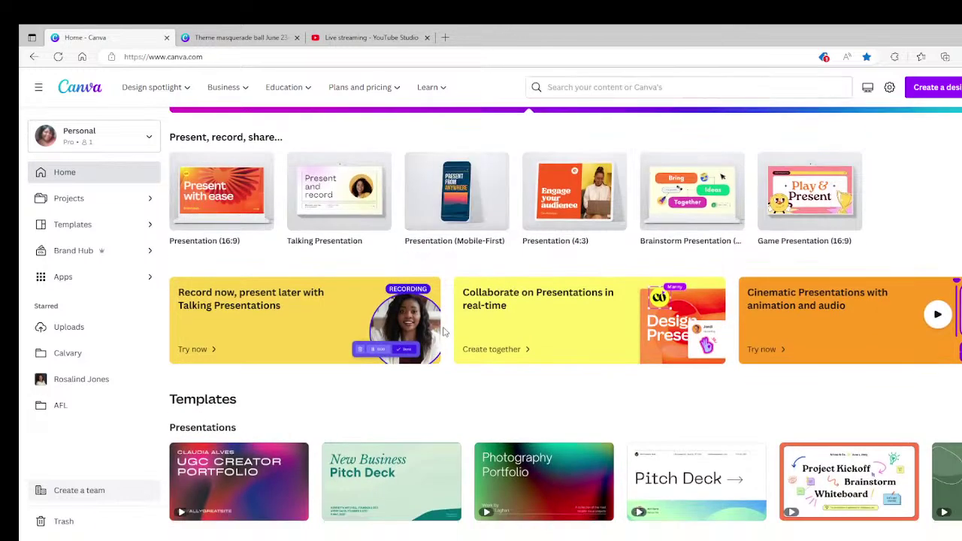
scroll(444, 332, down, 1)
scroll(442, 334, down, 1)
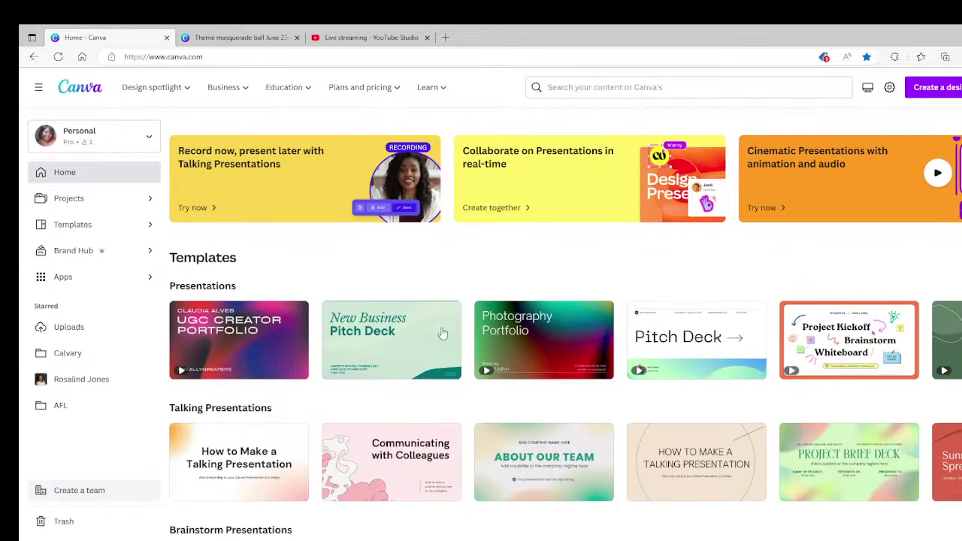
scroll(442, 333, down, 2)
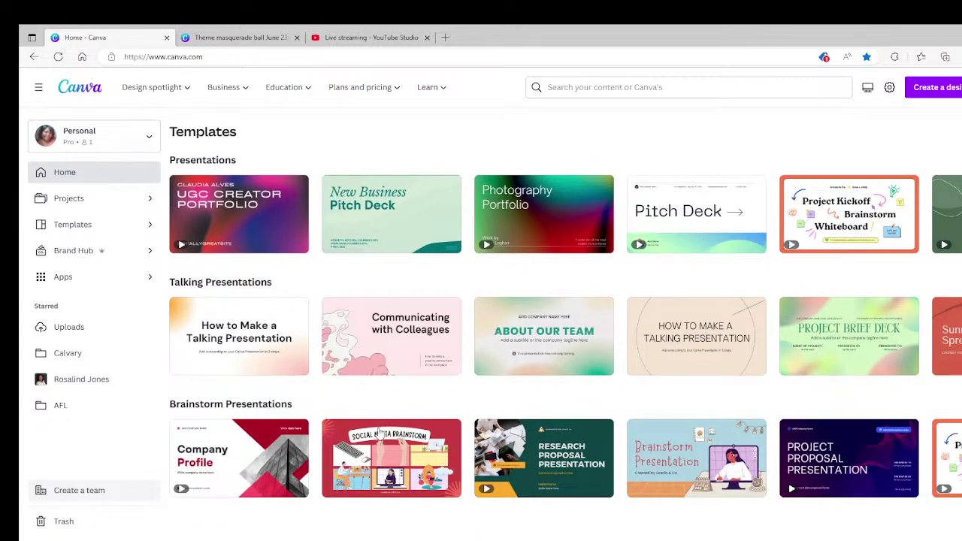
scroll(376, 433, up, 2)
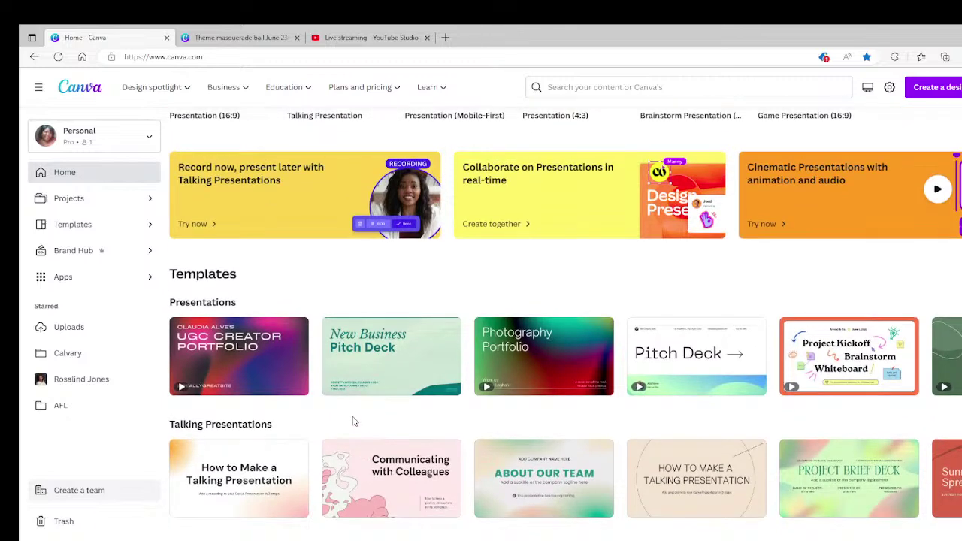
scroll(354, 208, up, 3)
mouse_move(183, 88)
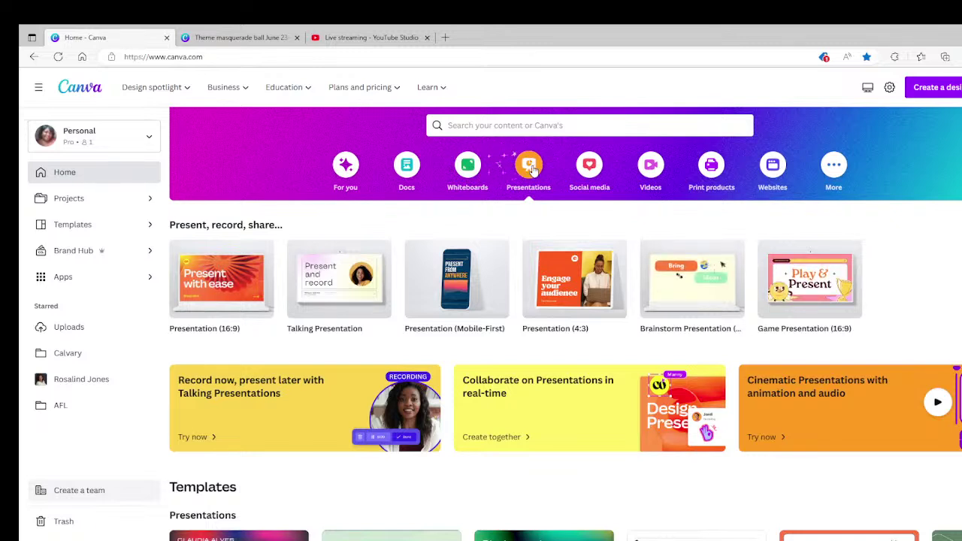
mouse_move(428, 301)
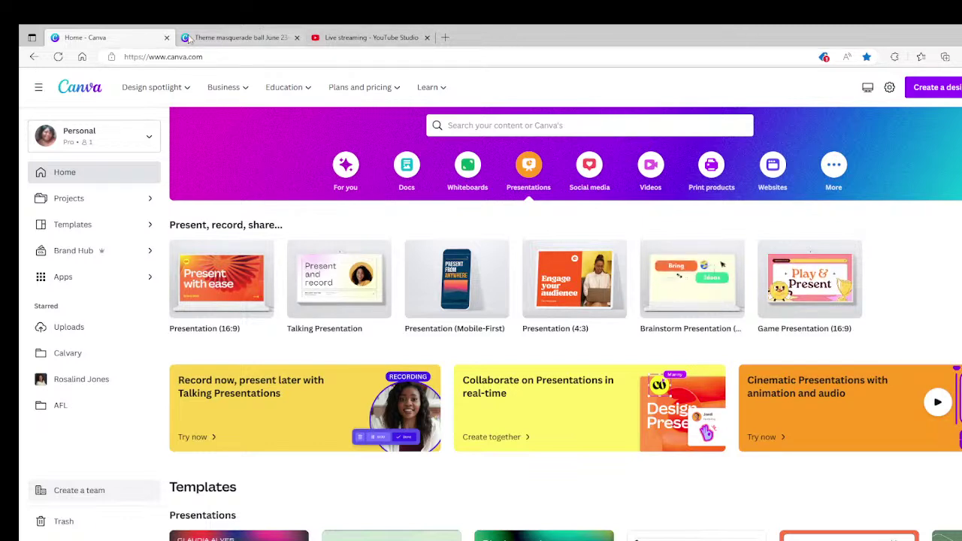
click(189, 38)
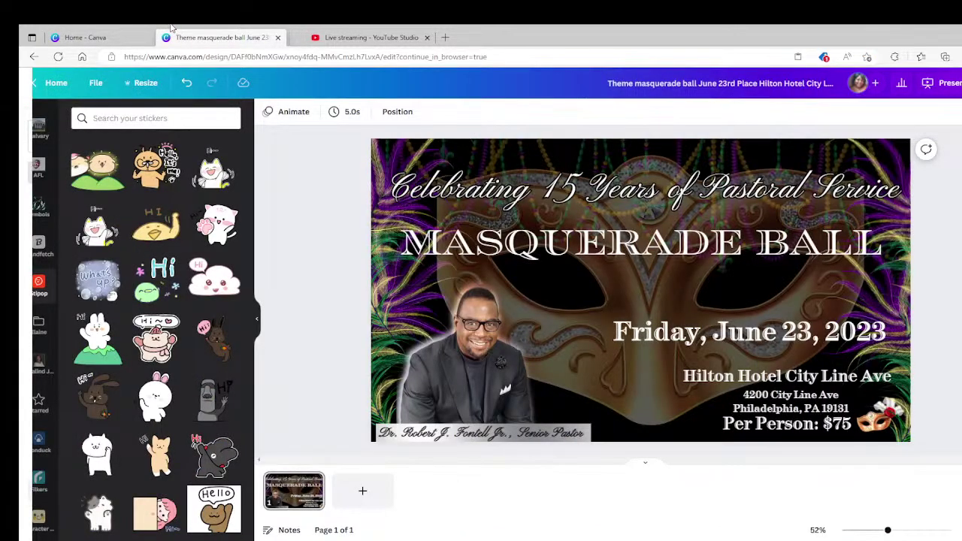
key(ctrl+w)
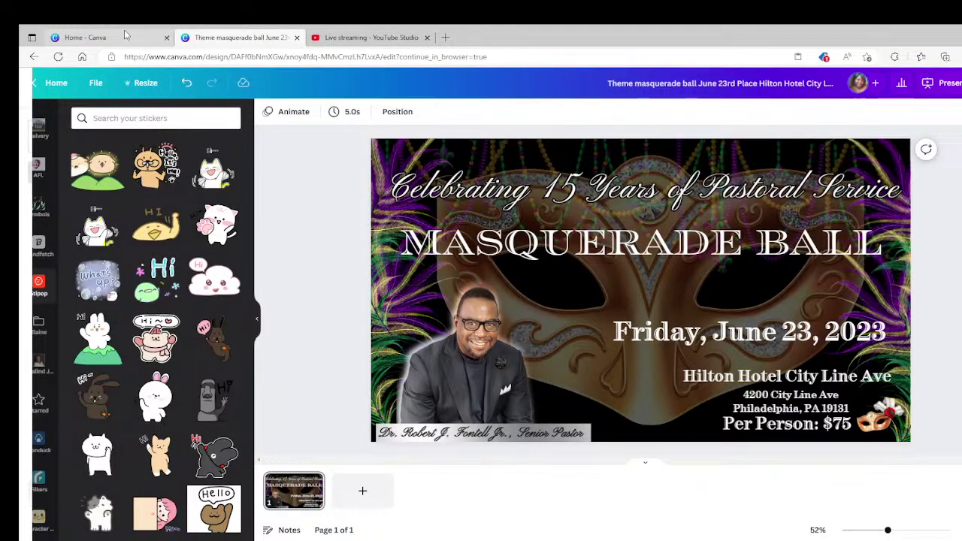
click(124, 35)
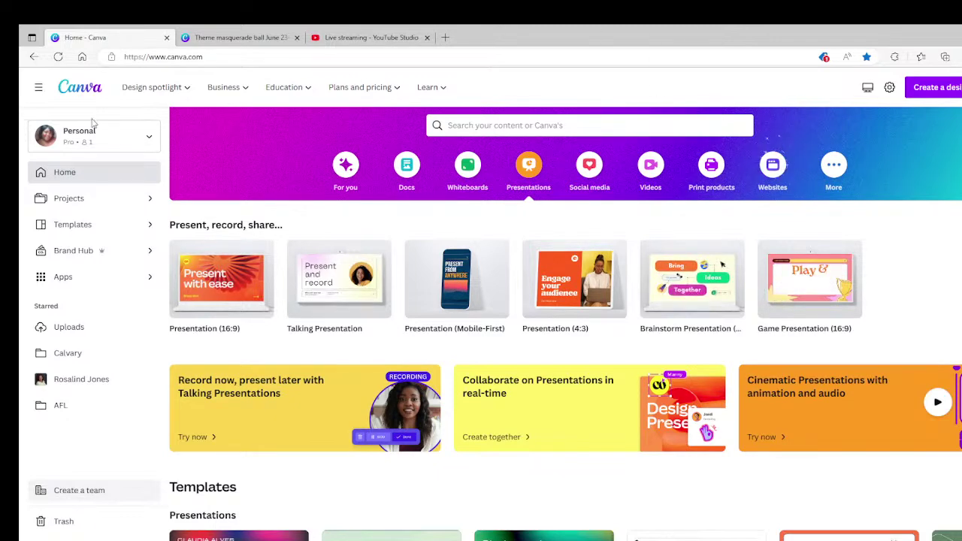
scroll(230, 288, down, 5)
scroll(459, 348, down, 1)
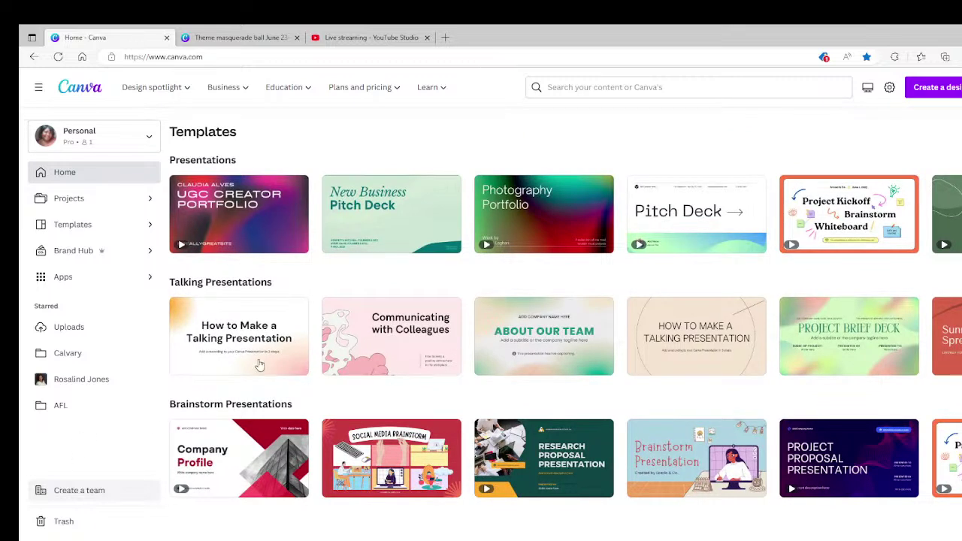
- Go to the masquerade ball design and show the layers list with the large mask image selected
click(245, 38)
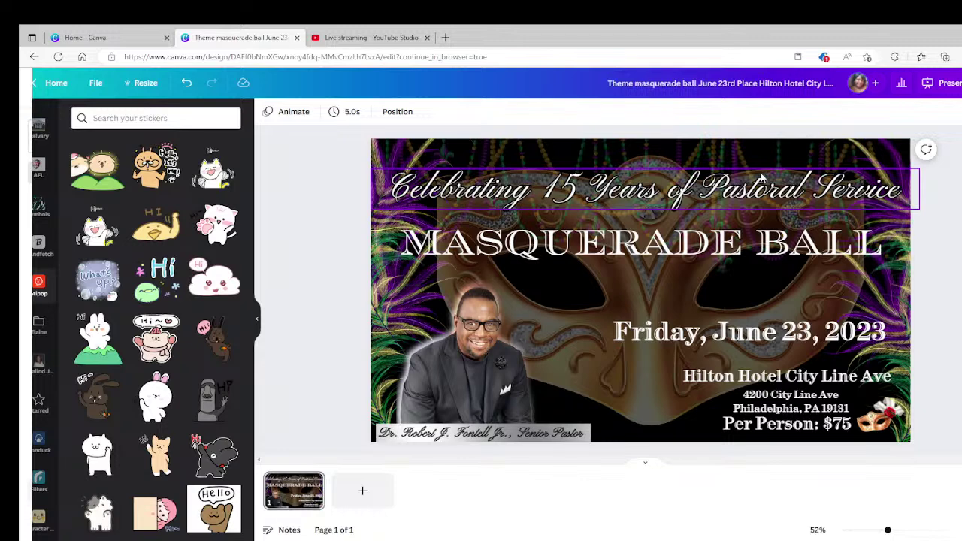
right_click(598, 394)
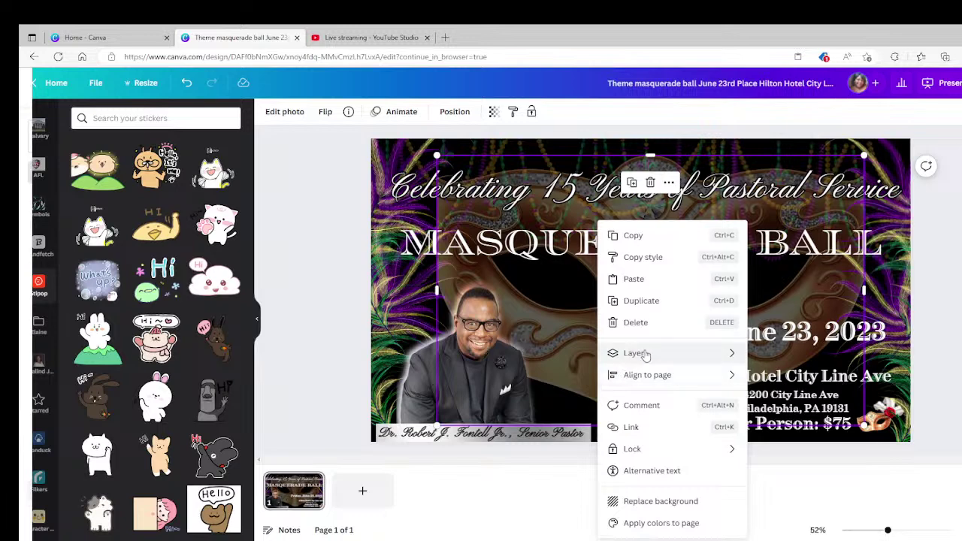
mouse_move(643, 355)
right_click(548, 384)
mouse_move(551, 384)
mouse_move(596, 354)
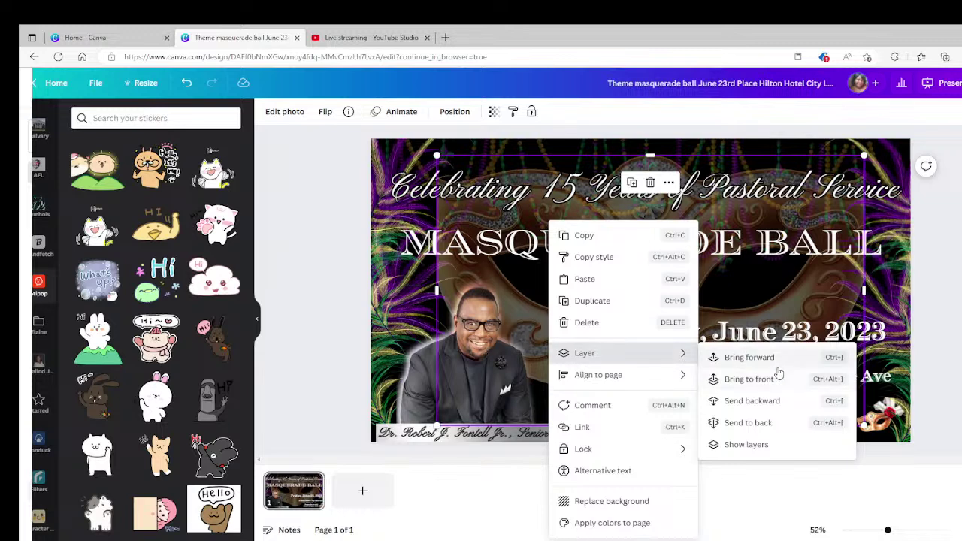
click(745, 445)
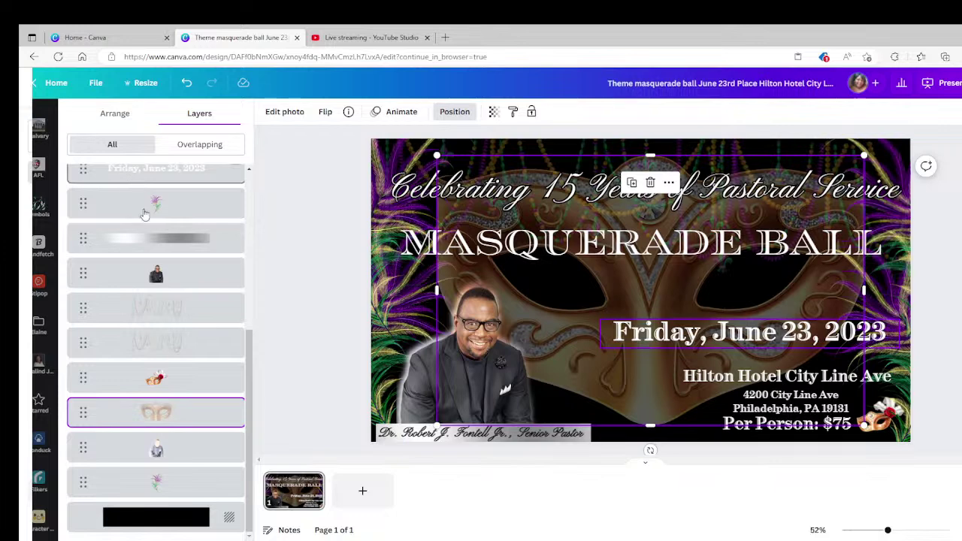
- Examine the design's full layer stack, from the Masquerade Ball title down to the black background
scroll(176, 277, up, 5)
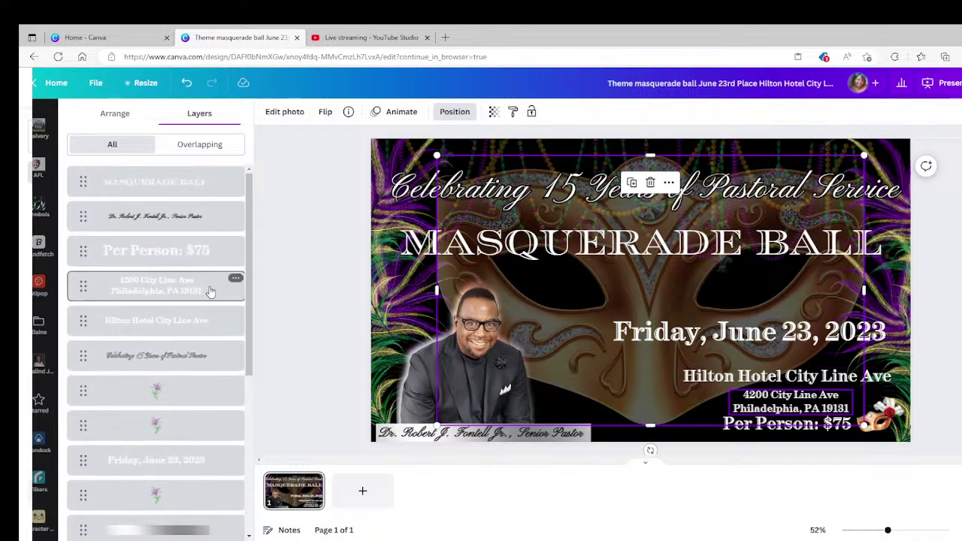
scroll(212, 229, down, 1)
scroll(212, 230, down, 3)
scroll(212, 229, down, 2)
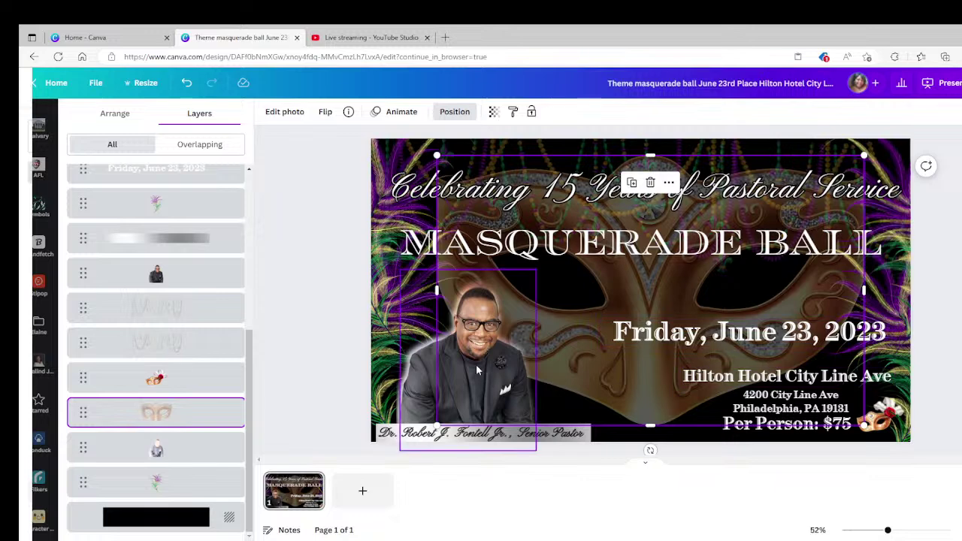
scroll(225, 360, up, 3)
scroll(230, 352, up, 3)
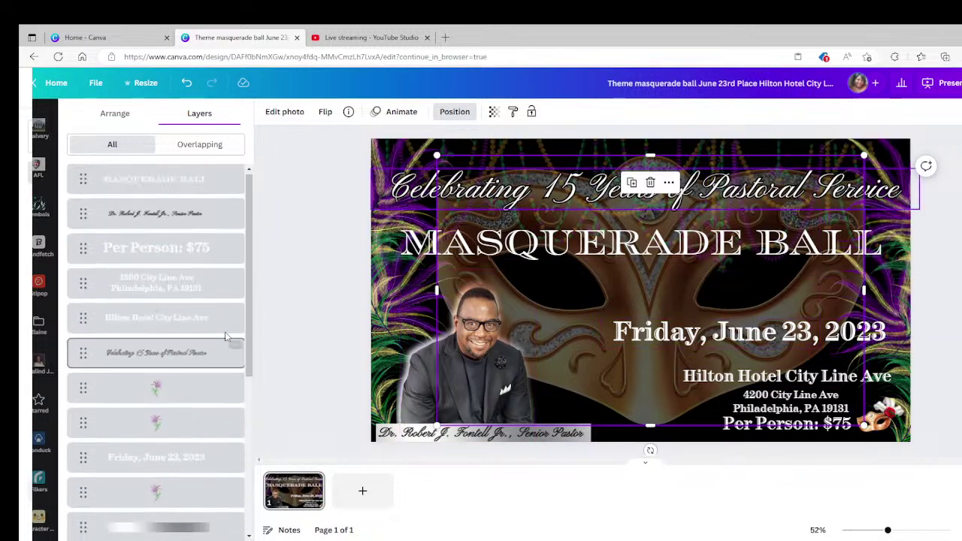
- Select the "Per Person: $75" text from the layers, then locate the pastor's photo in the layers list
click(116, 253)
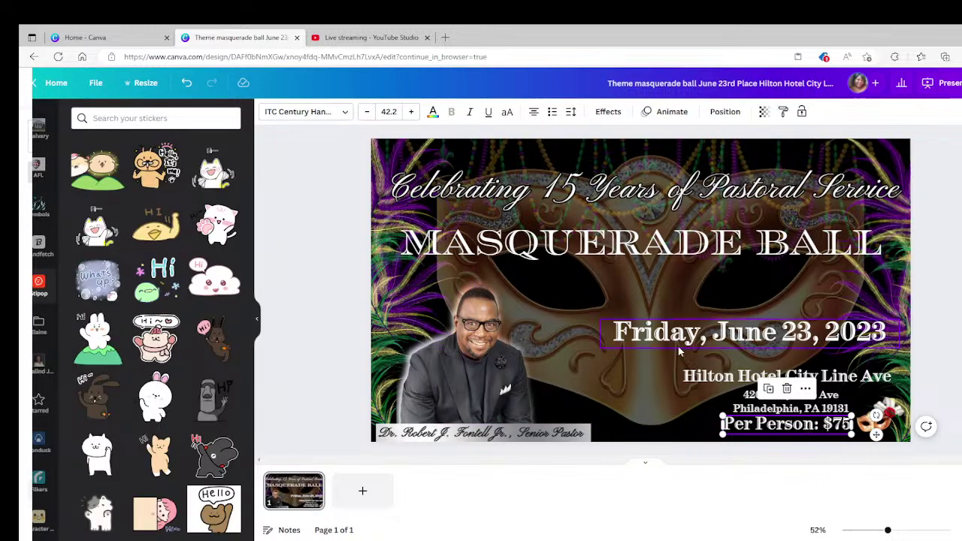
click(511, 332)
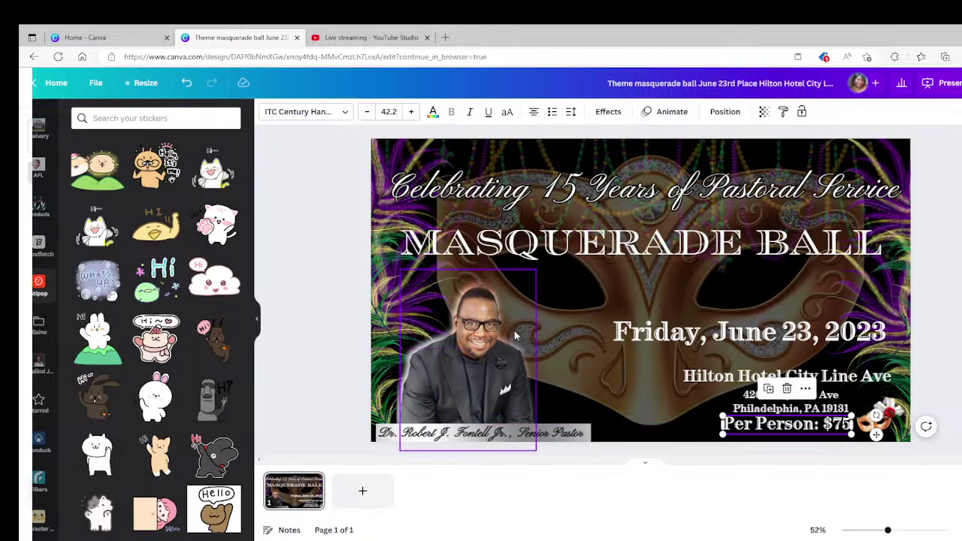
right_click(510, 331)
mouse_move(633, 353)
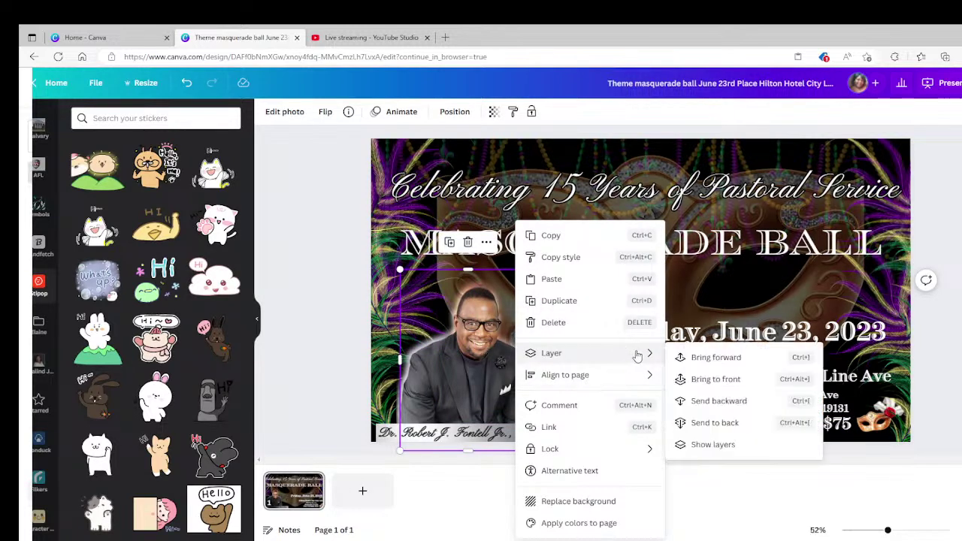
click(764, 452)
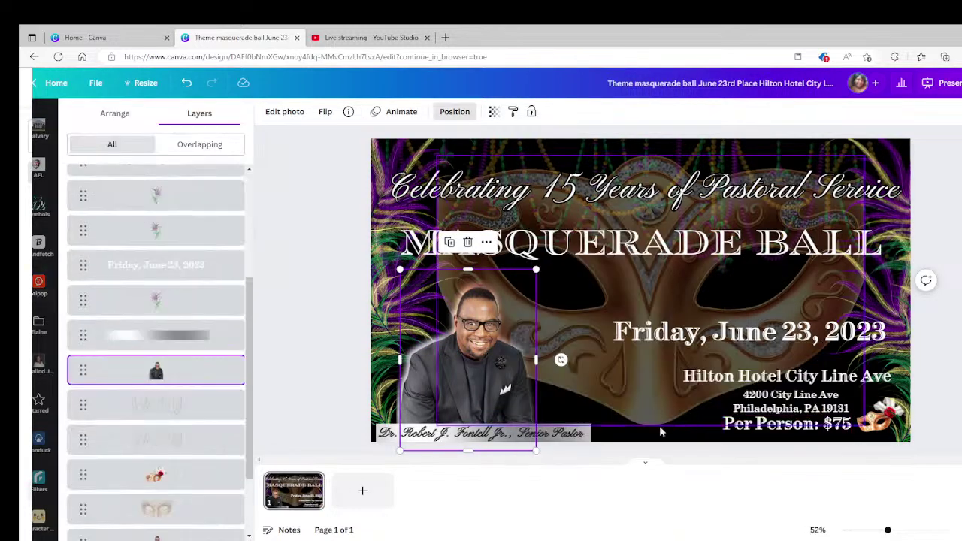
scroll(150, 364, down, 2)
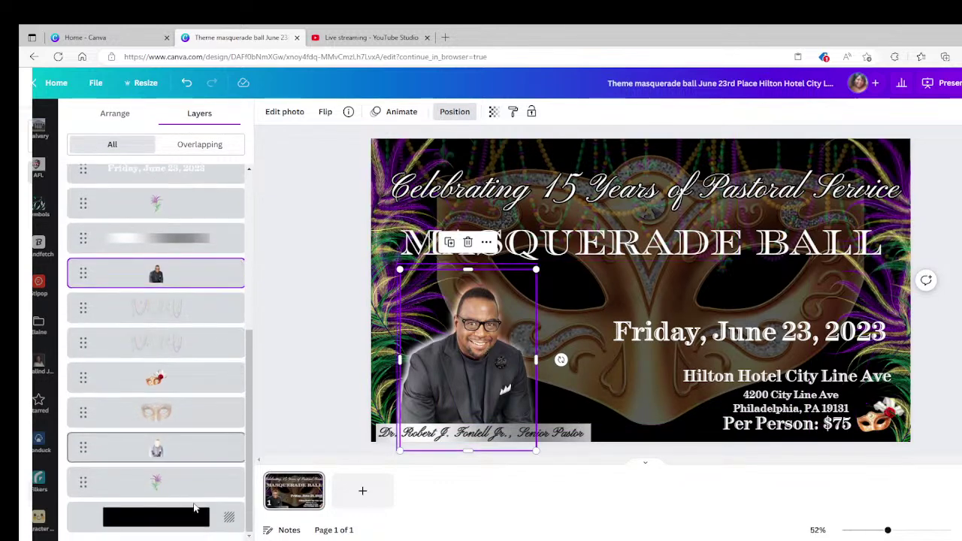
- Select the black background layer, then show the layers list again for the large mask image
click(169, 523)
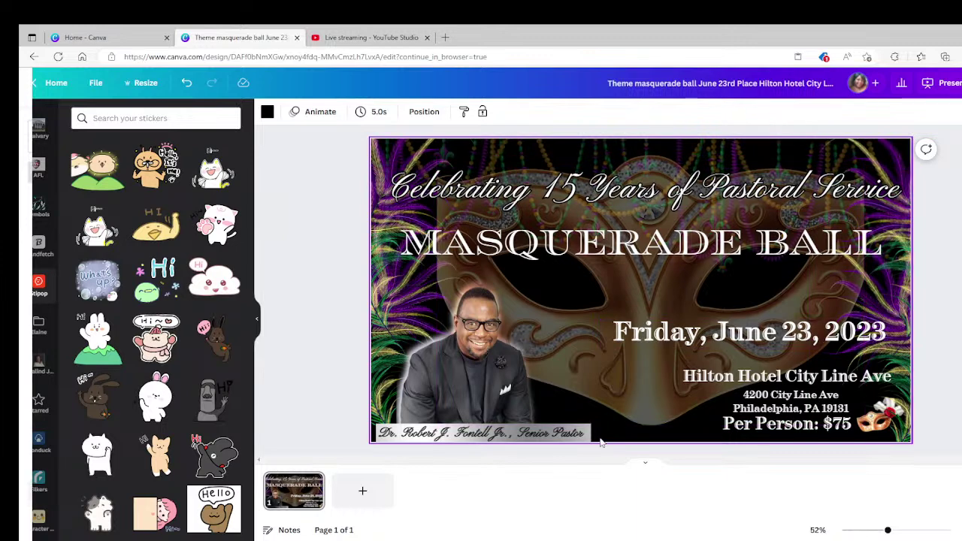
click(574, 360)
right_click(575, 359)
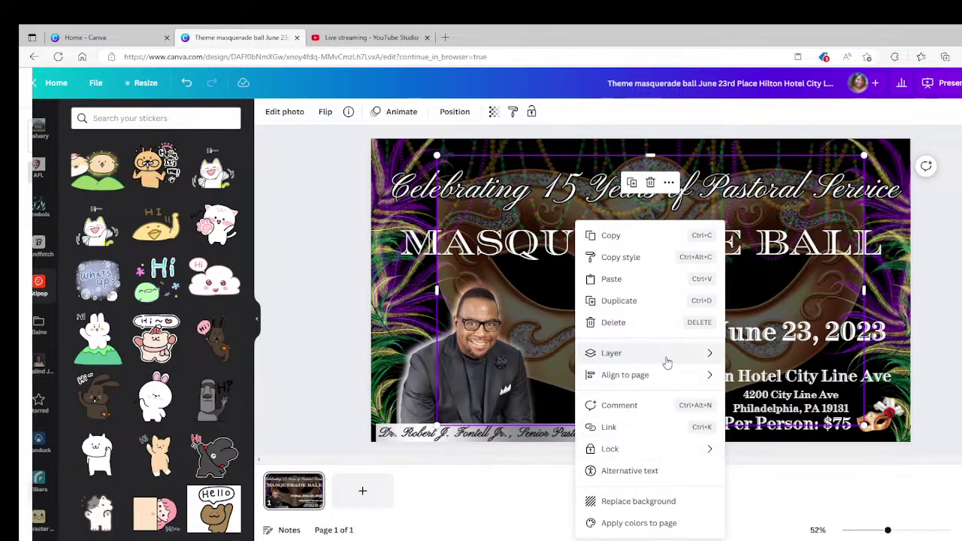
mouse_move(666, 358)
click(801, 451)
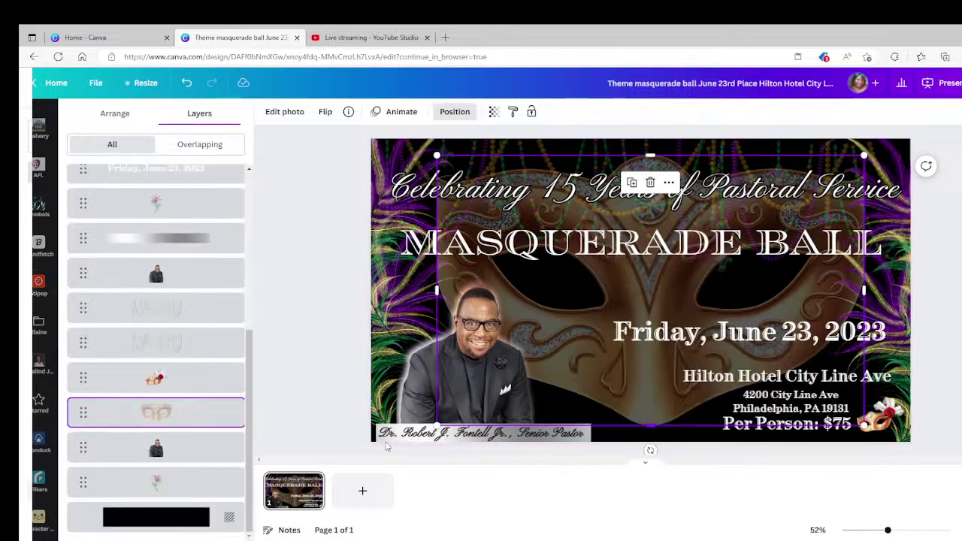
- Show the available actions for the black background layer, then bring back the layers list with the large mask image selected
click(231, 526)
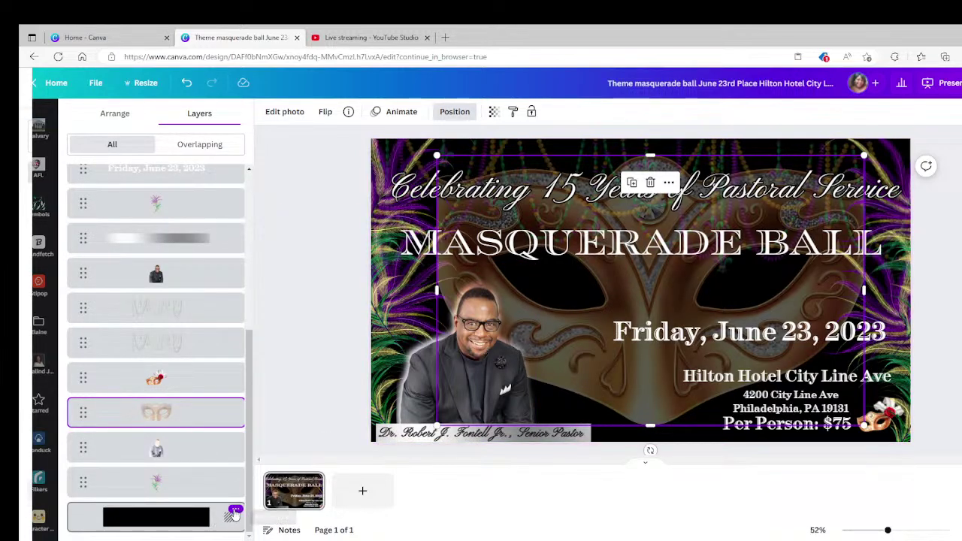
click(236, 510)
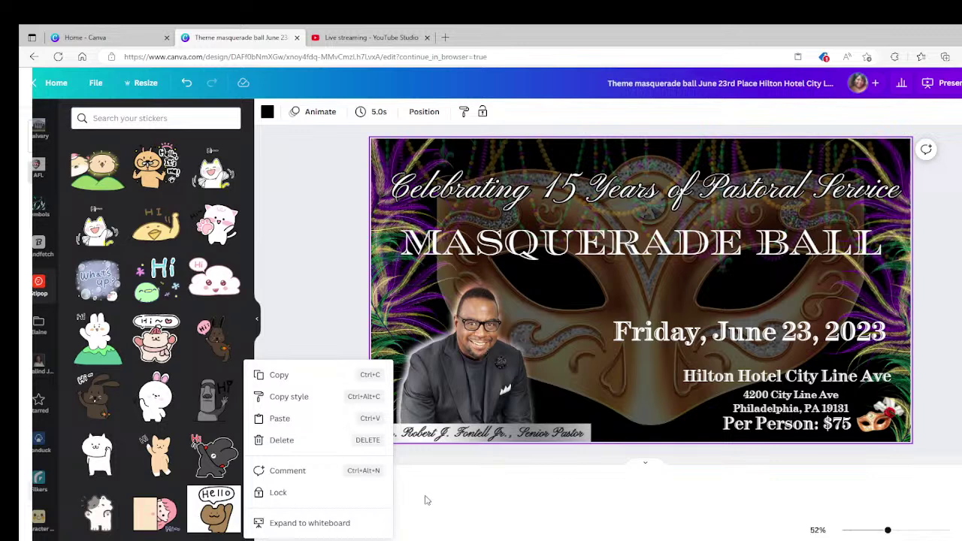
right_click(639, 398)
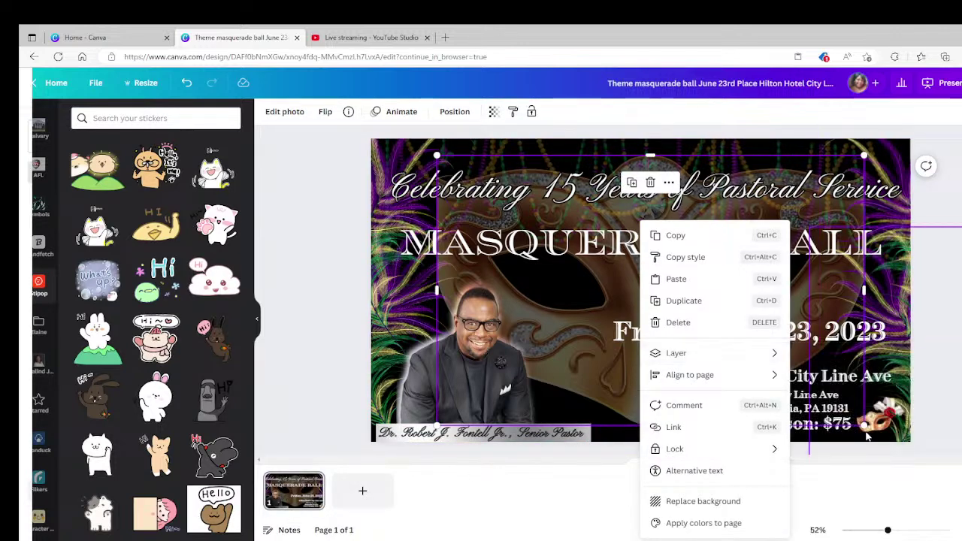
mouse_move(728, 353)
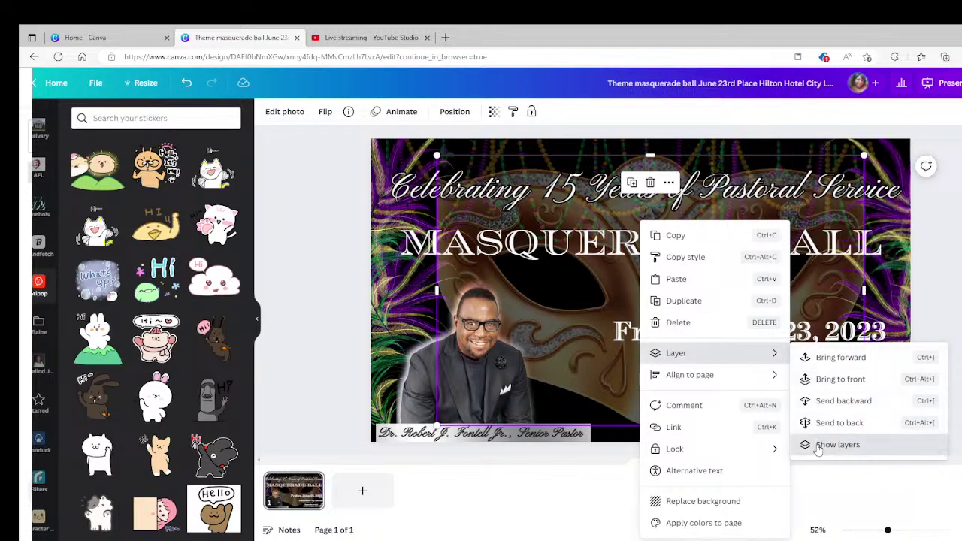
click(837, 444)
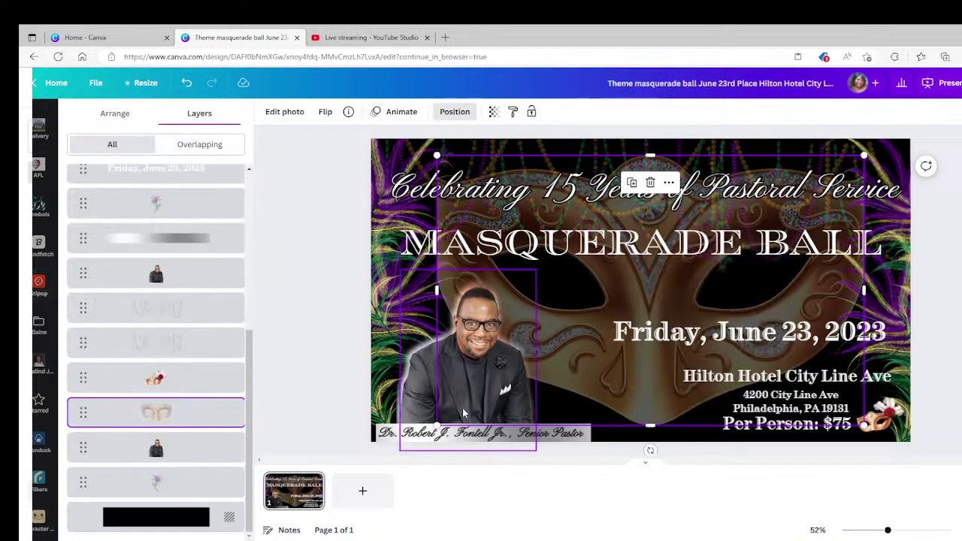
- Check the background layer's available actions again, then show the layers list with the pastor's photo selected
right_click(194, 523)
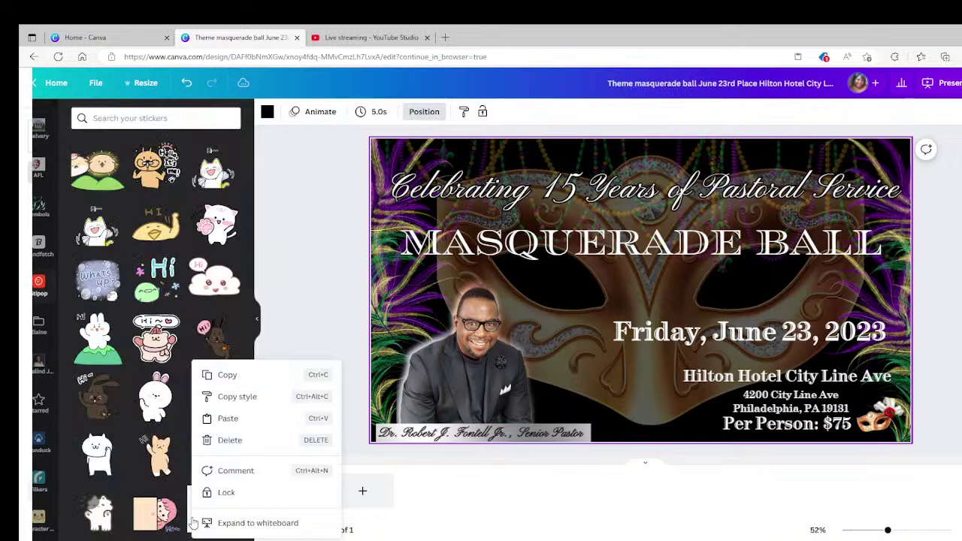
right_click(532, 362)
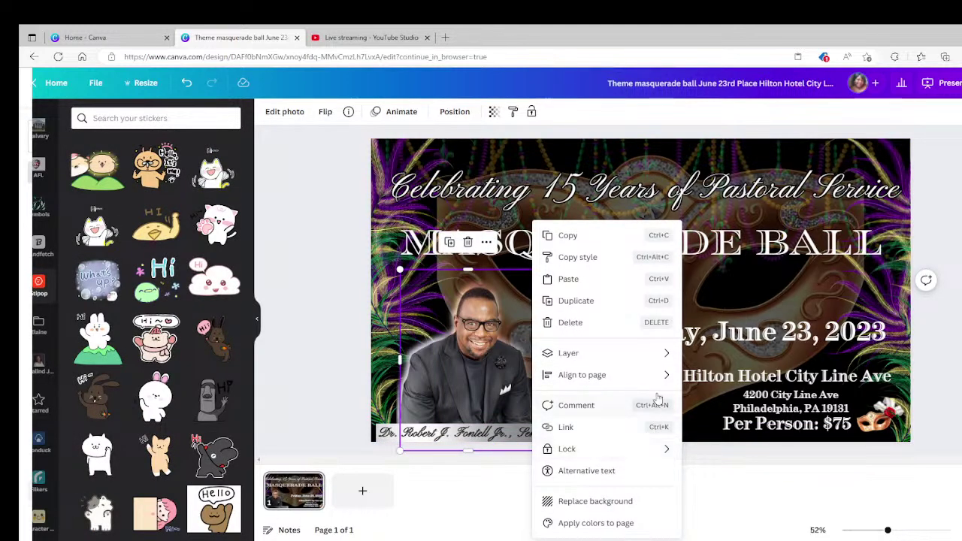
mouse_move(666, 353)
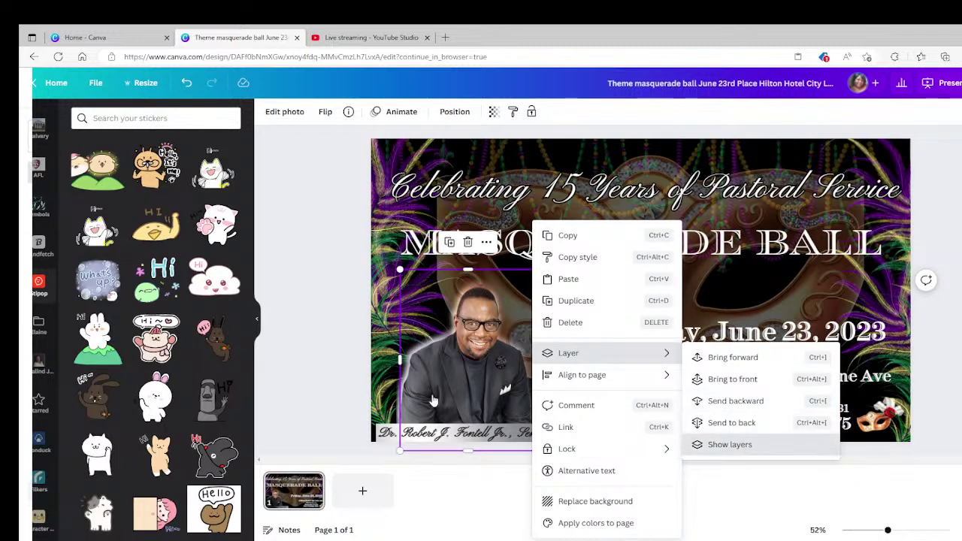
click(729, 444)
scroll(135, 496, down, 3)
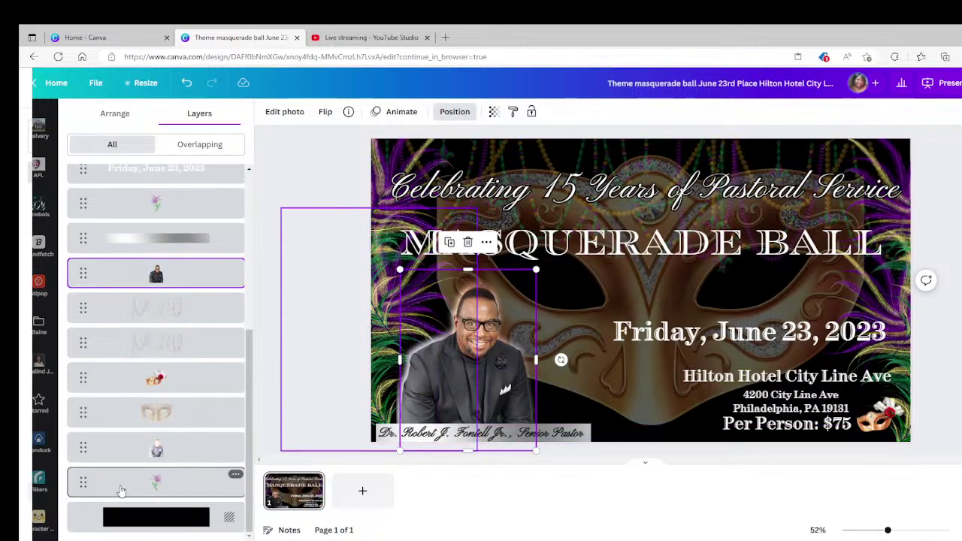
- Select the flyer's black background and try red, purple, red again, tan, orange and blue (#134fd3) as its color
click(227, 524)
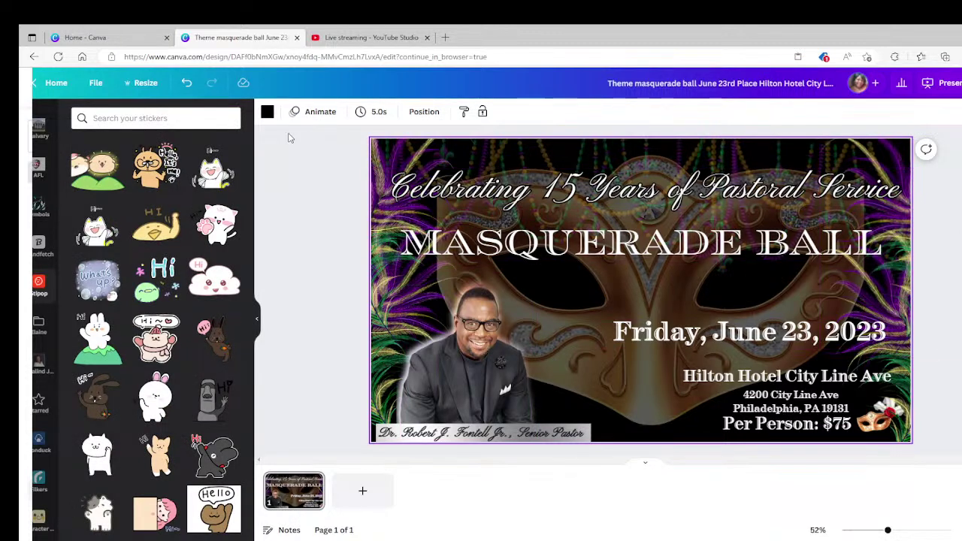
click(267, 112)
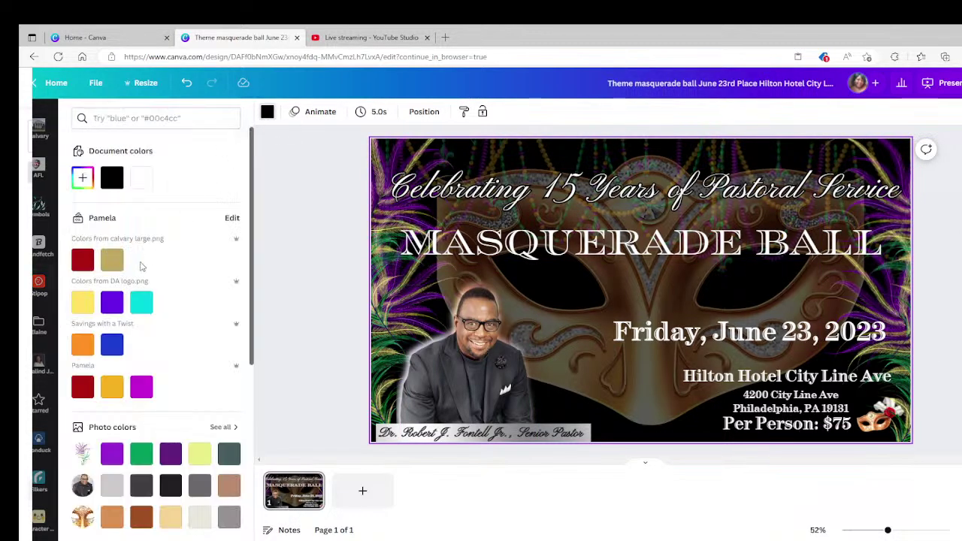
click(83, 263)
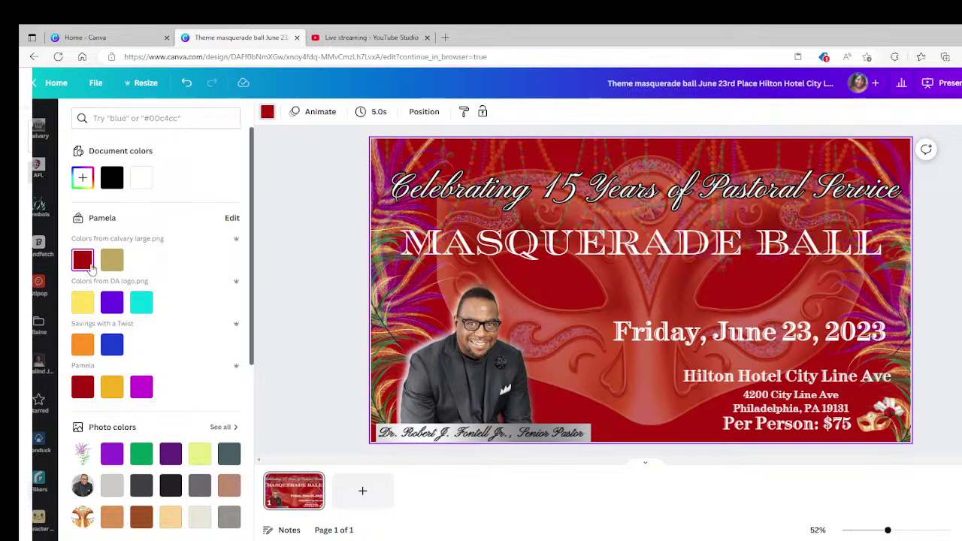
click(113, 302)
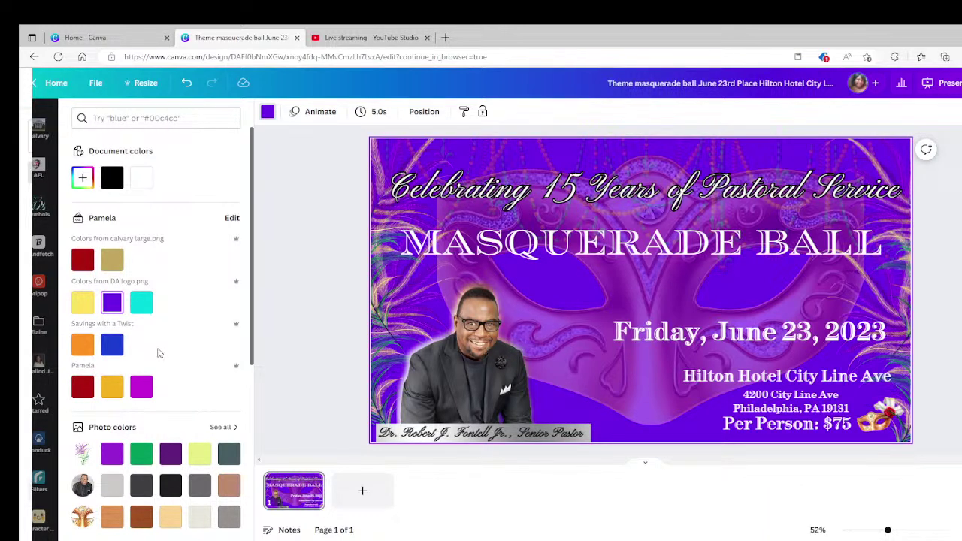
click(85, 259)
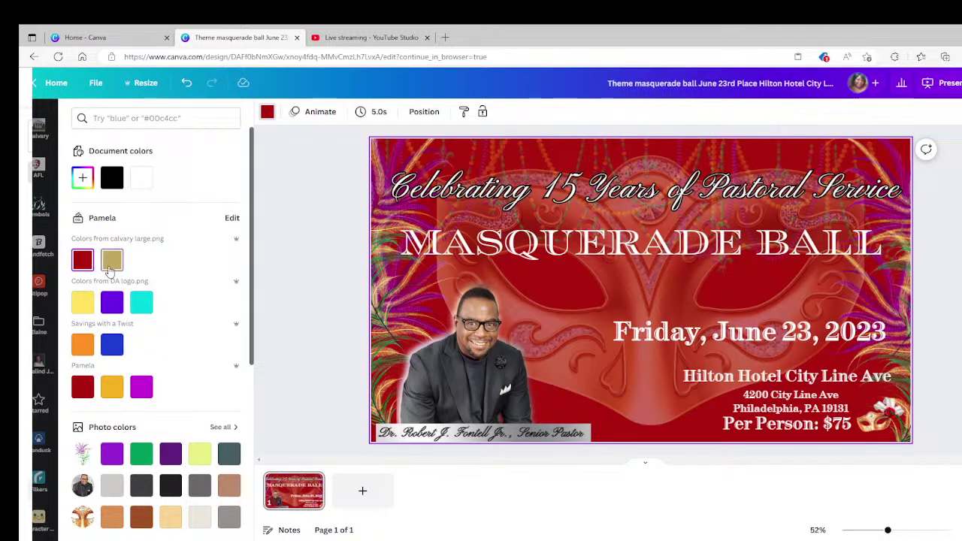
click(107, 261)
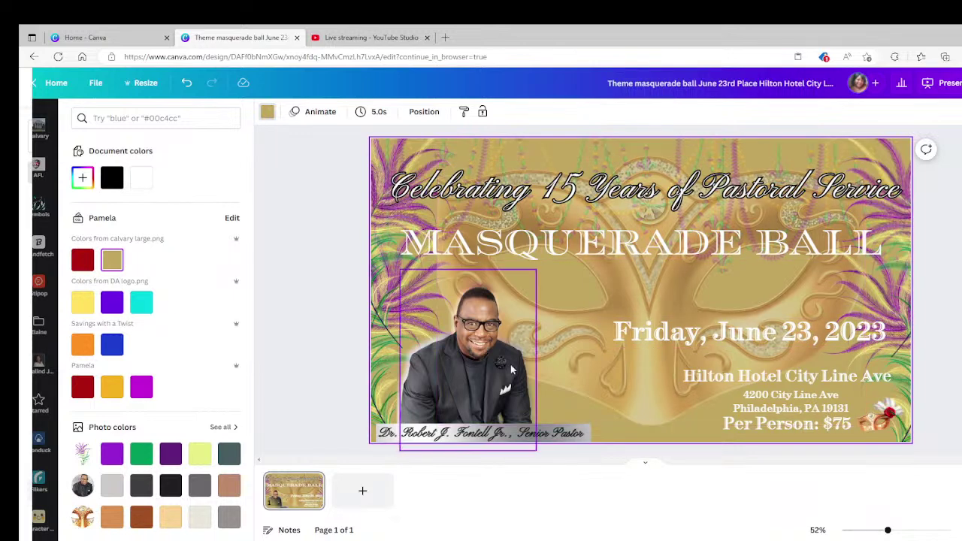
click(88, 346)
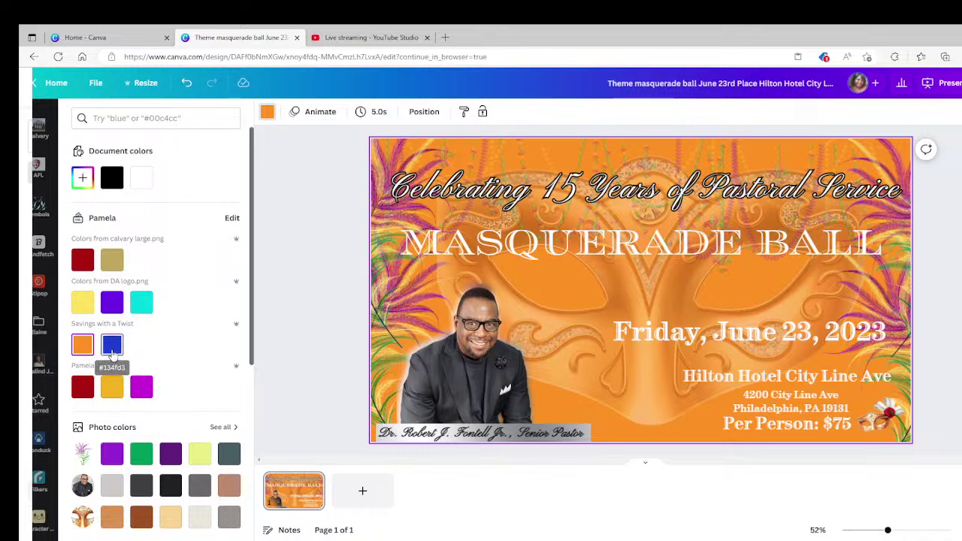
click(112, 352)
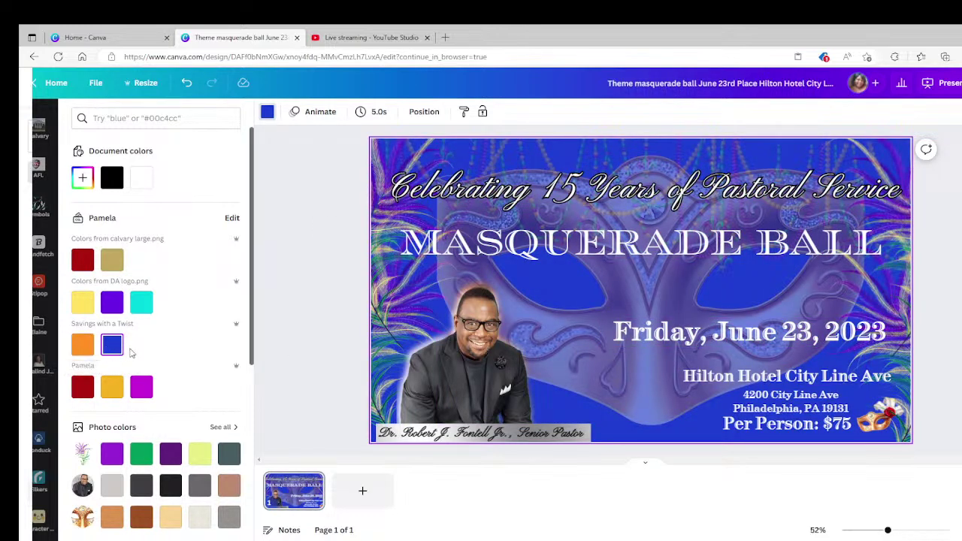
- Try red, magenta, yellow and red again on the flyer's background, then set it back to black
click(249, 321)
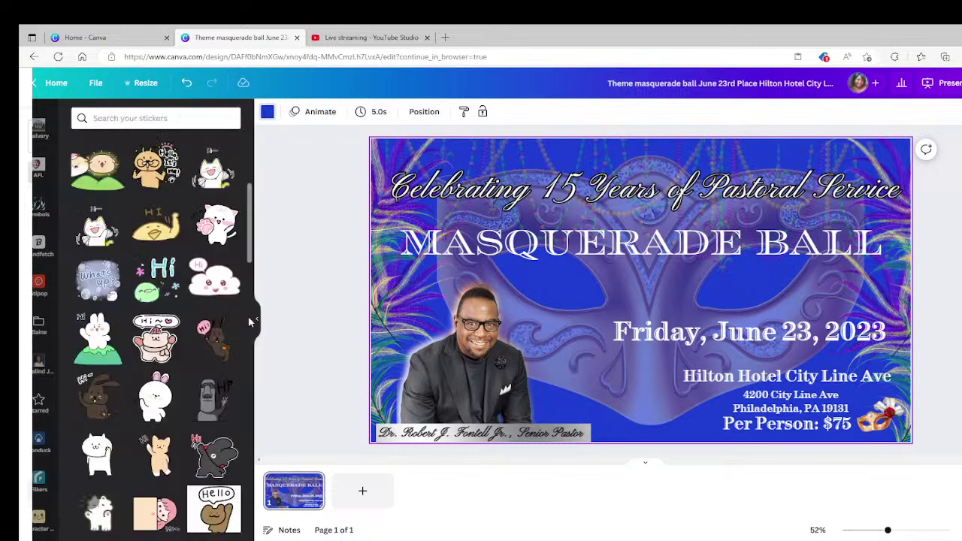
click(266, 111)
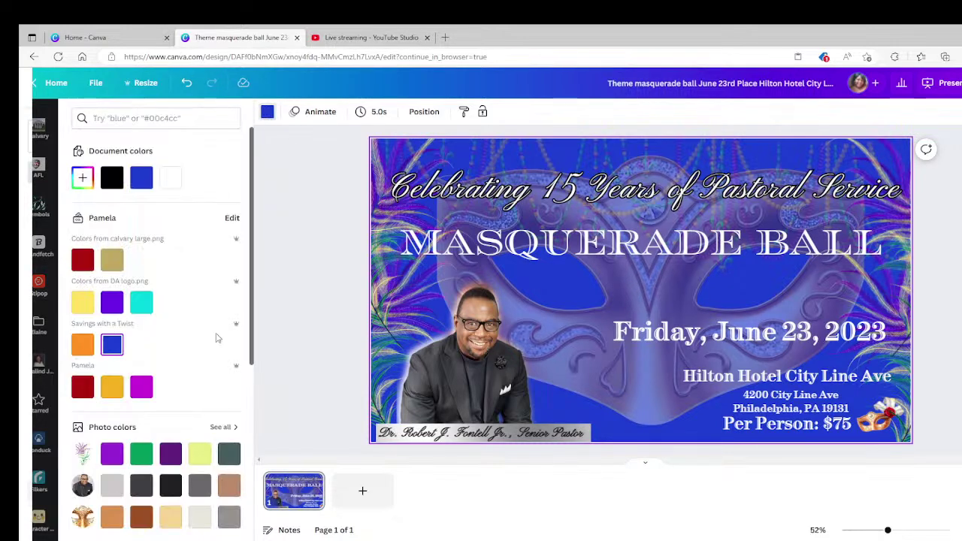
click(83, 388)
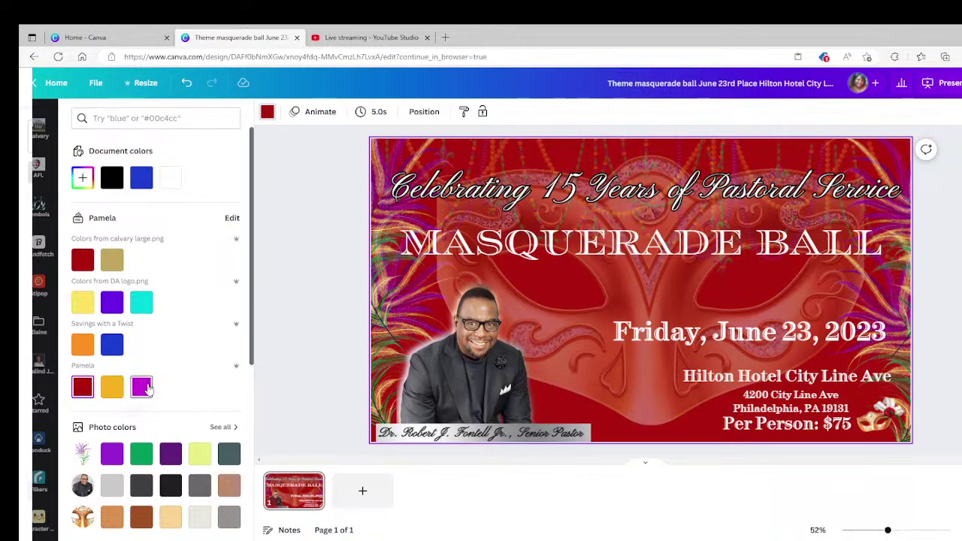
click(143, 387)
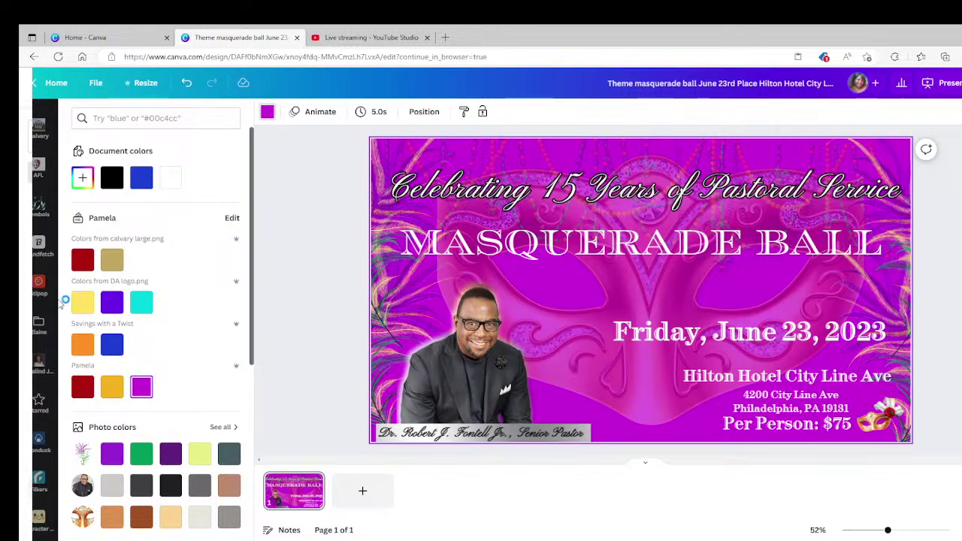
click(78, 308)
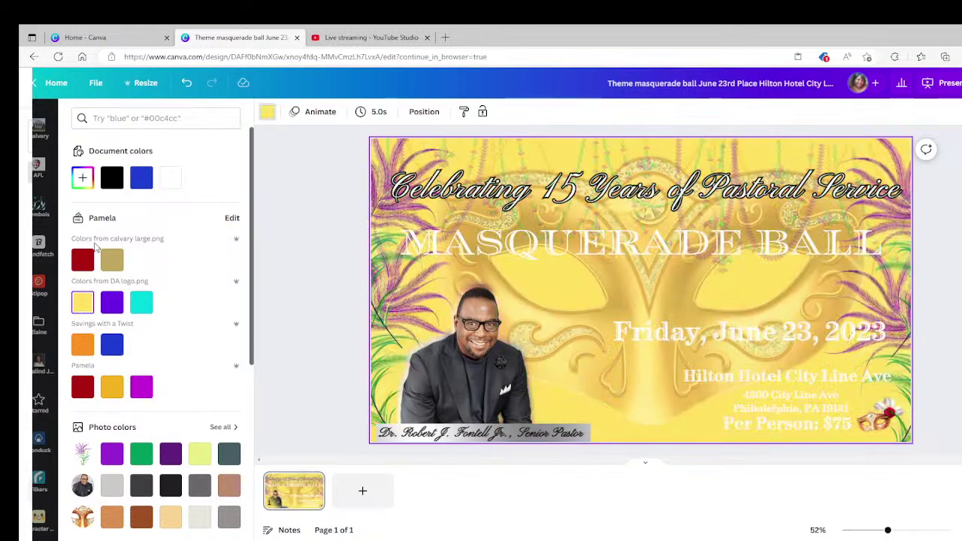
click(82, 260)
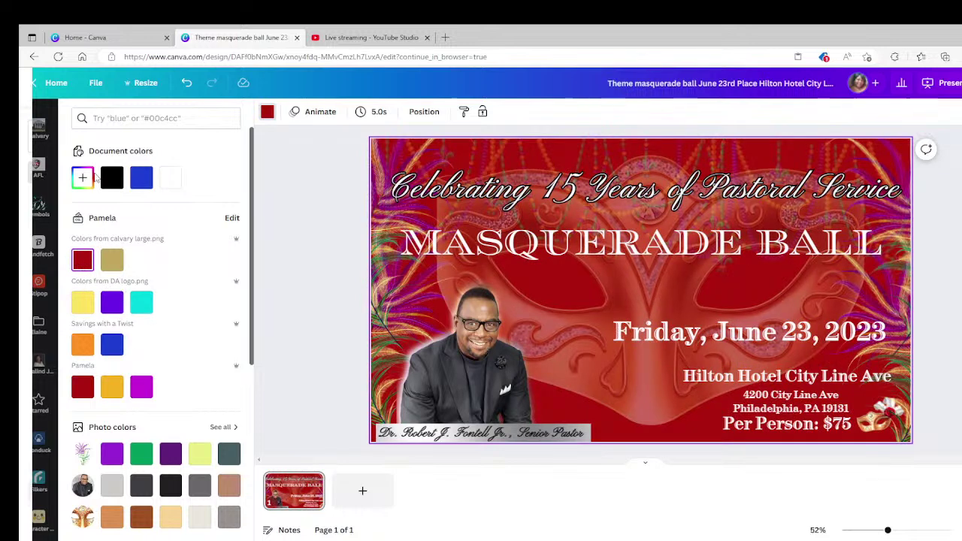
click(111, 177)
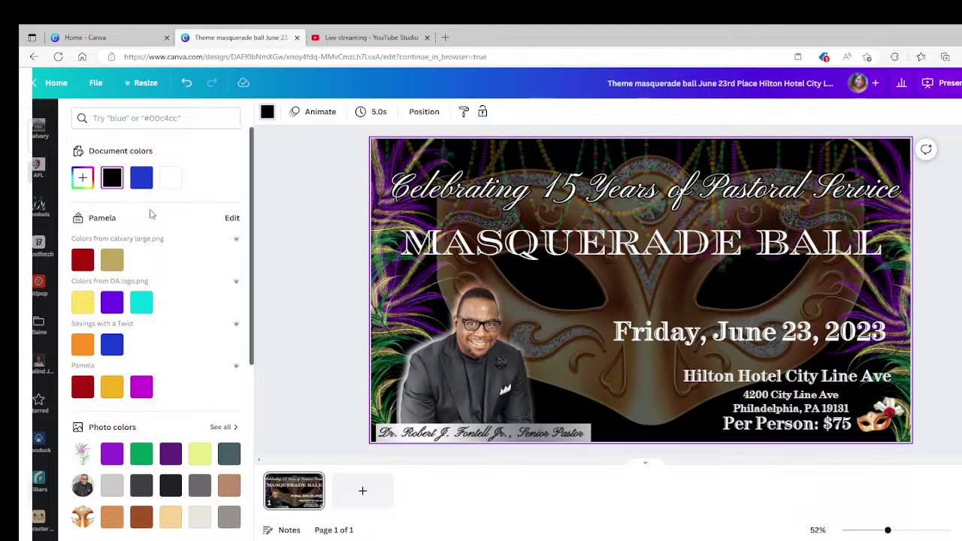
- Add a new blank page after the masquerade ball flyer
scroll(229, 334, down, 3)
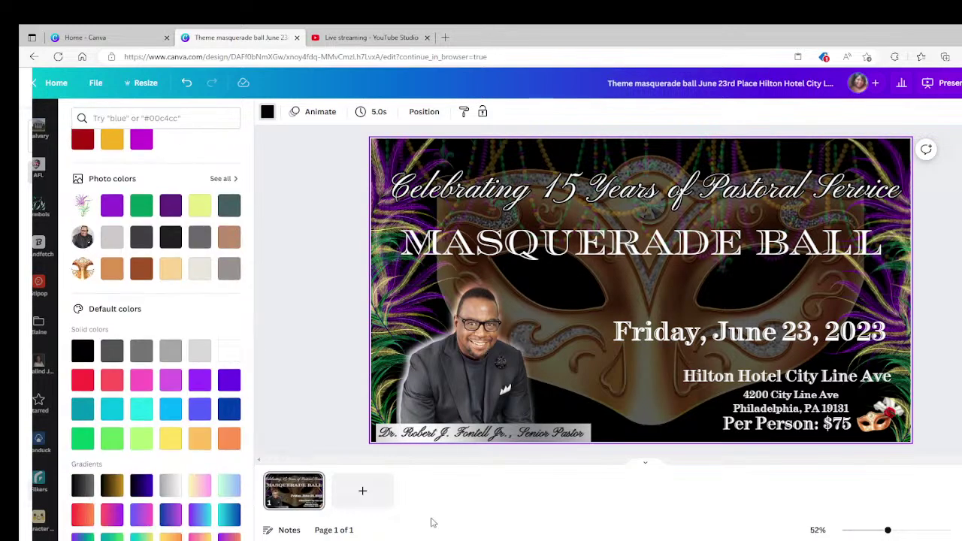
click(363, 490)
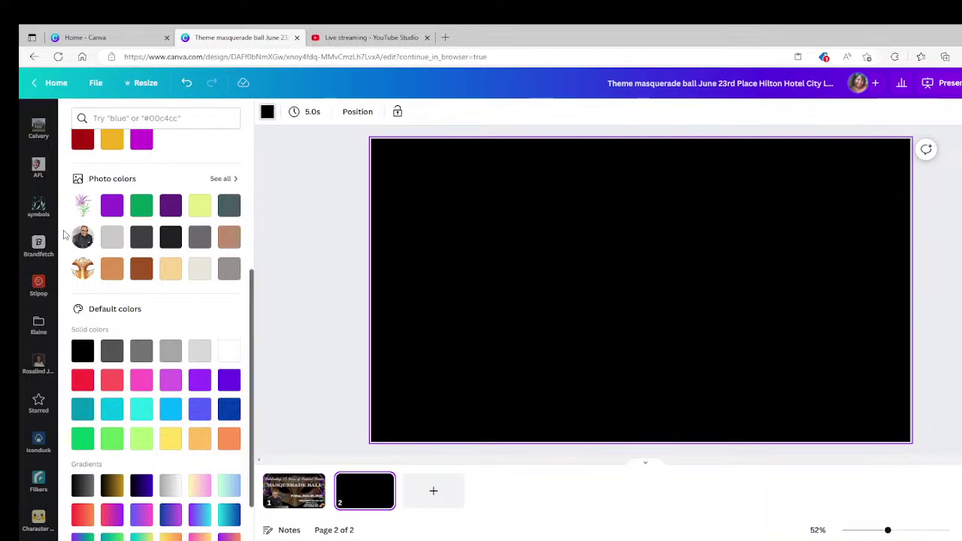
- Browse the available apps, from the Text to Image and Trending sections down through Import your media
scroll(45, 239, up, 10)
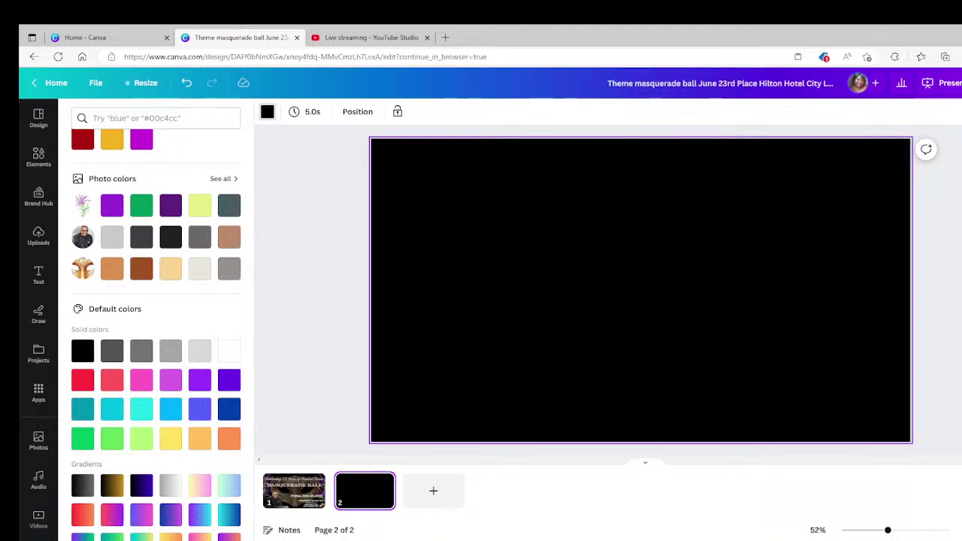
click(37, 396)
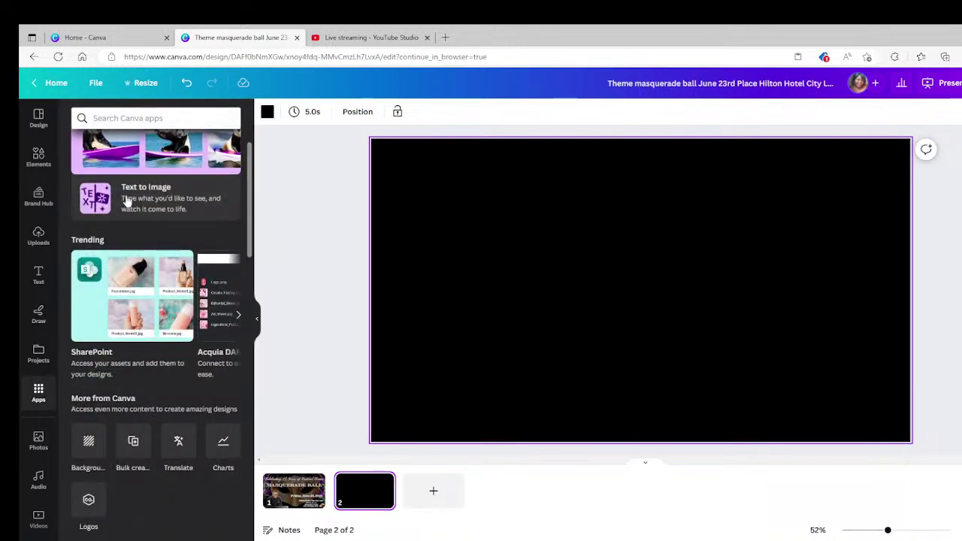
scroll(148, 217, up, 1)
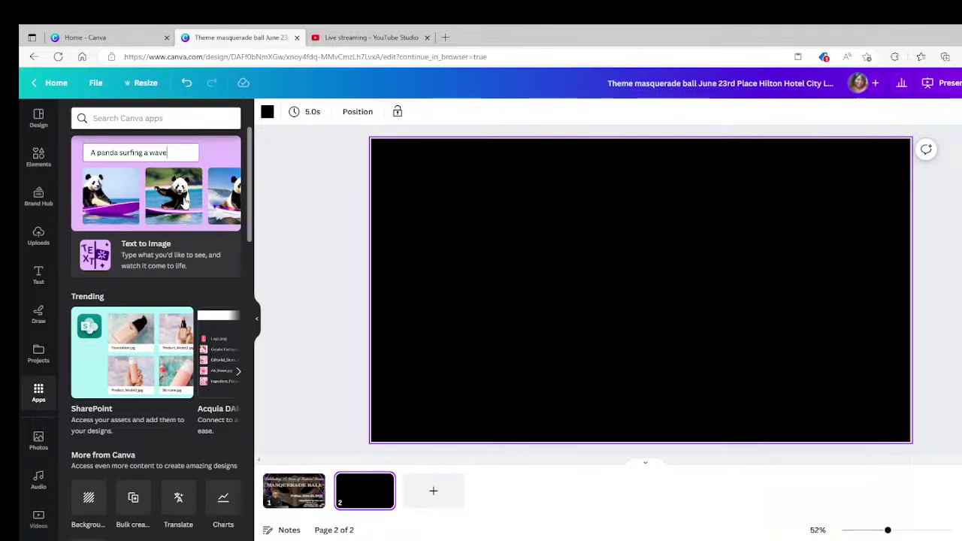
scroll(169, 215, down, 5)
scroll(177, 215, down, 1)
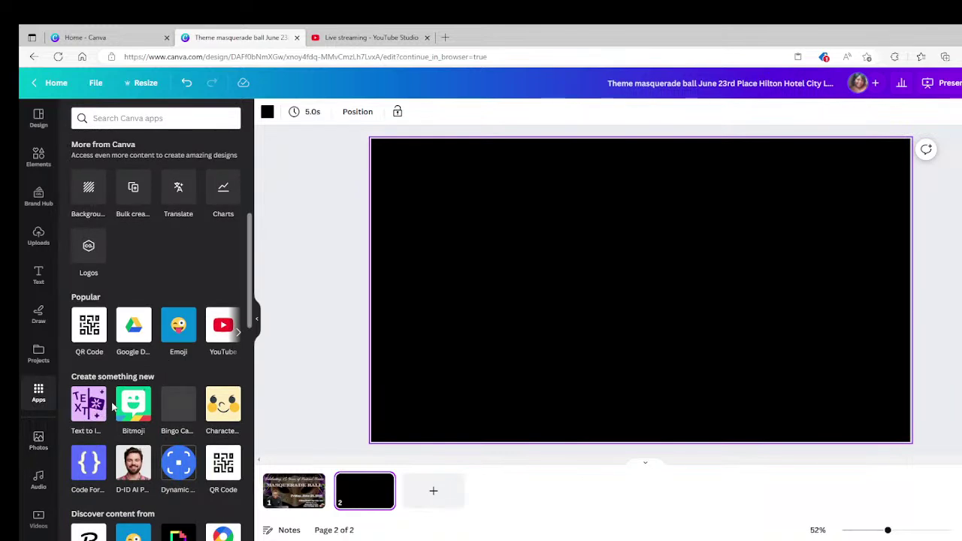
scroll(117, 480, down, 2)
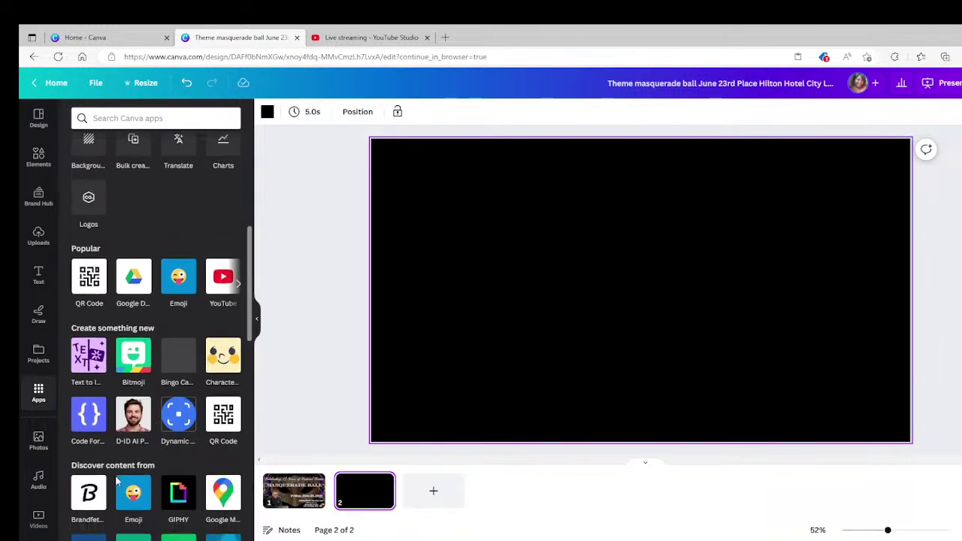
scroll(118, 475, down, 1)
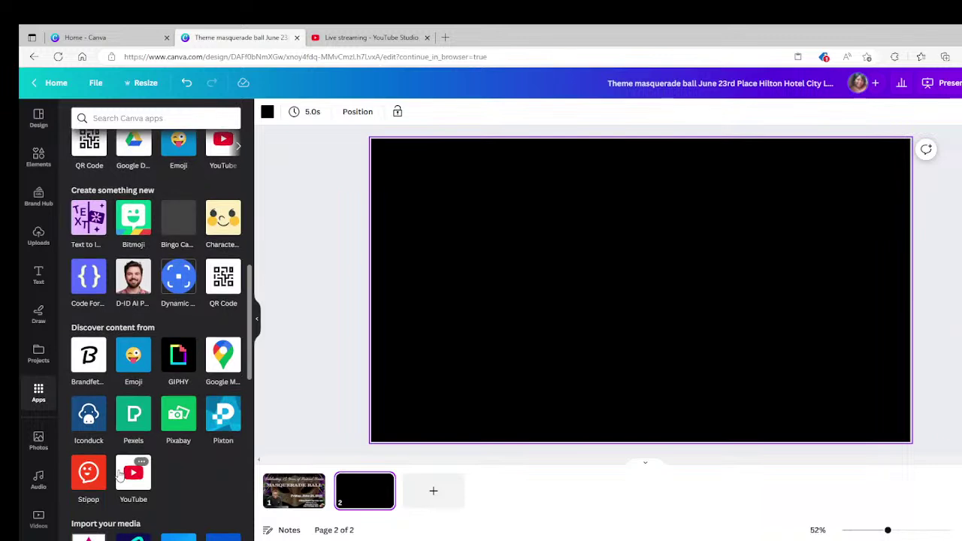
scroll(120, 474, down, 1)
scroll(158, 435, down, 2)
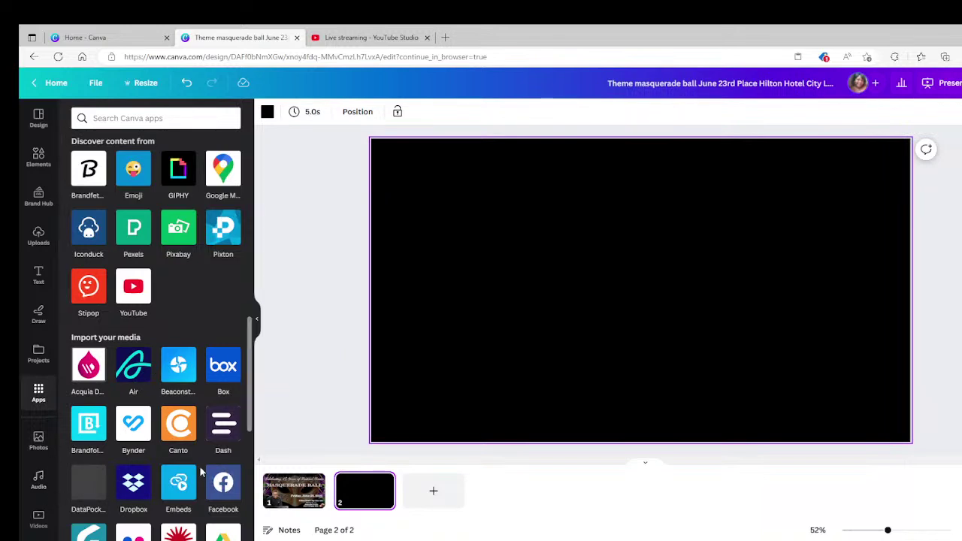
scroll(200, 471, down, 2)
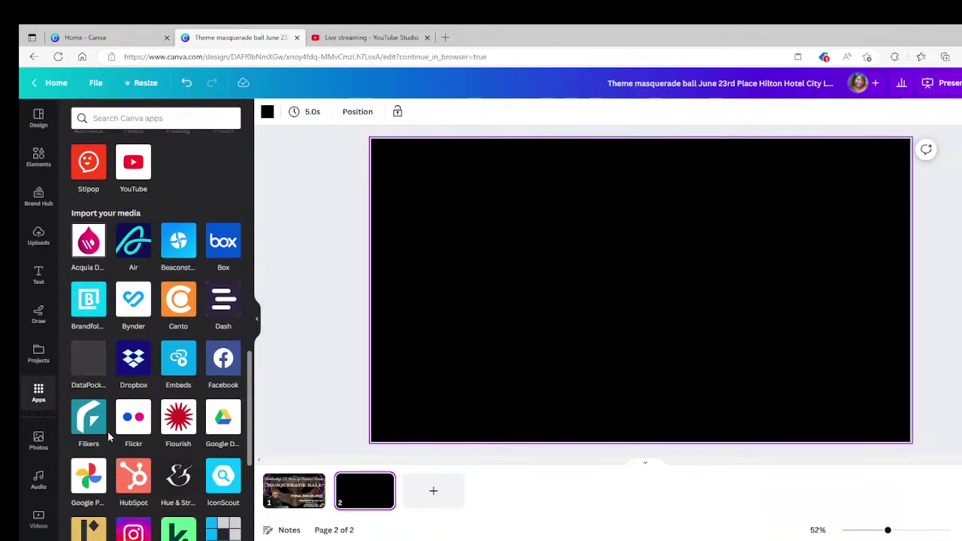
scroll(107, 430, down, 1)
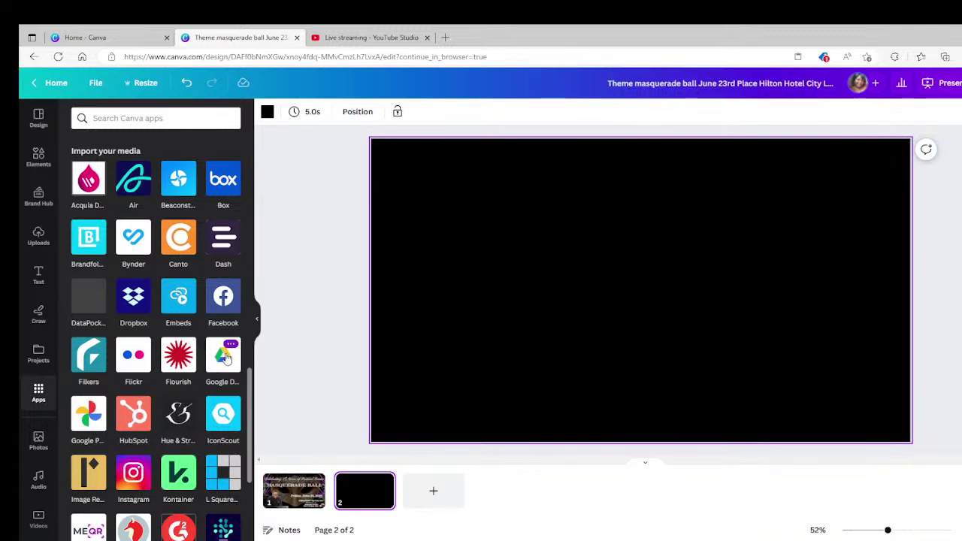
- Look through the remaining media import apps and view the account connection page of the PhotoShelter app
scroll(203, 405, down, 3)
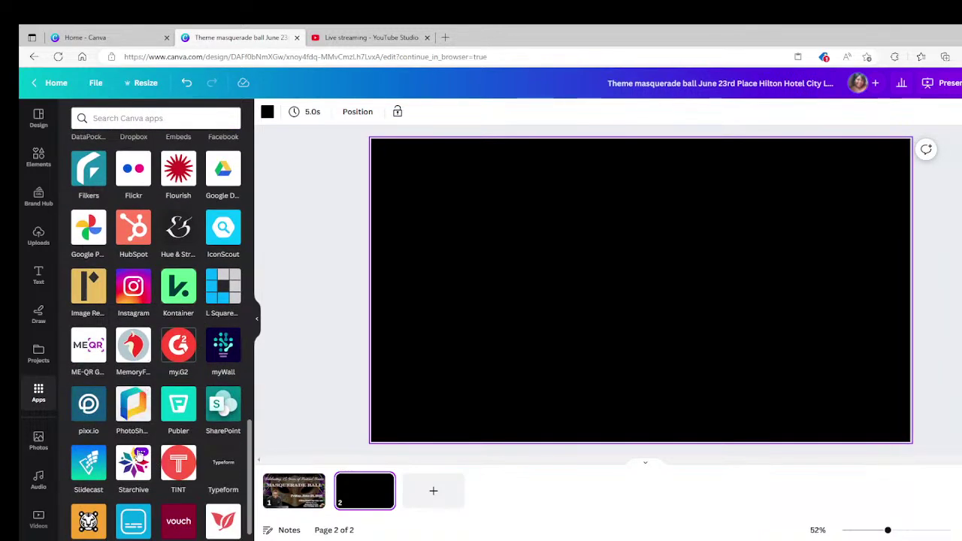
scroll(138, 455, down, 1)
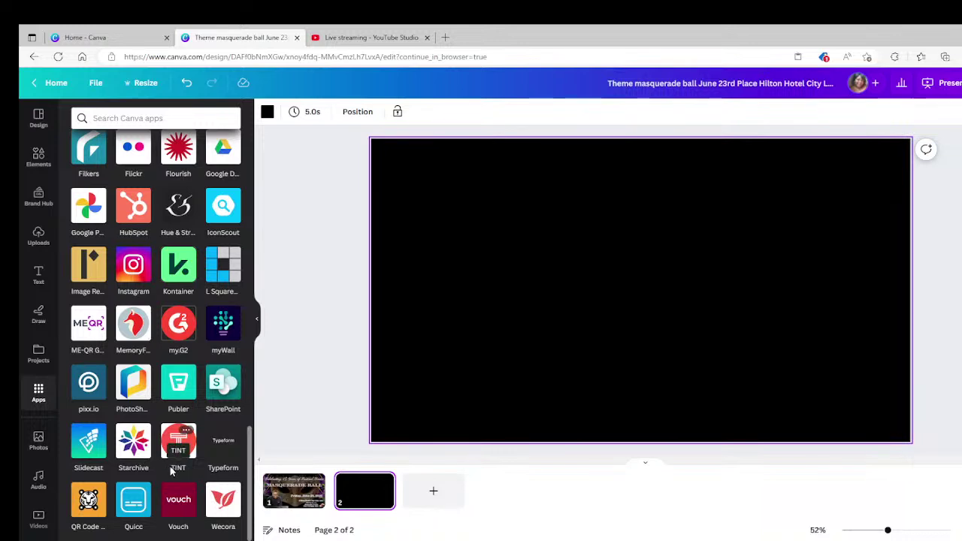
click(137, 373)
click(125, 389)
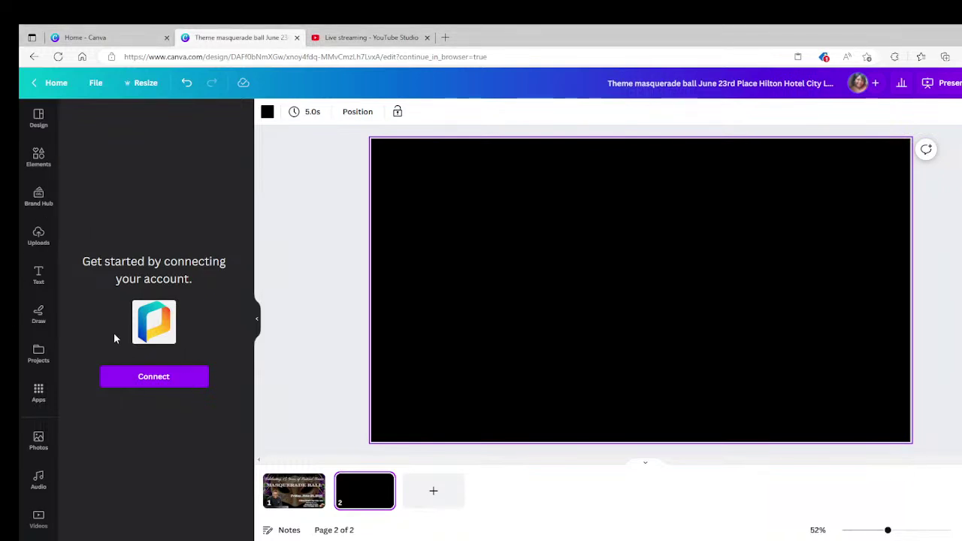
click(37, 391)
- Handwrite a first name across the blank second page with the blue pen and erase its strokes
click(42, 314)
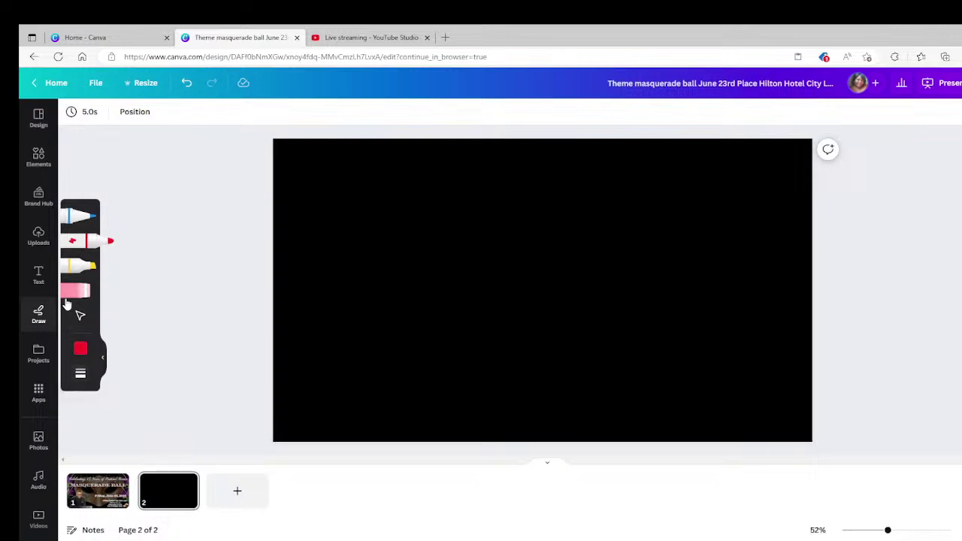
click(74, 224)
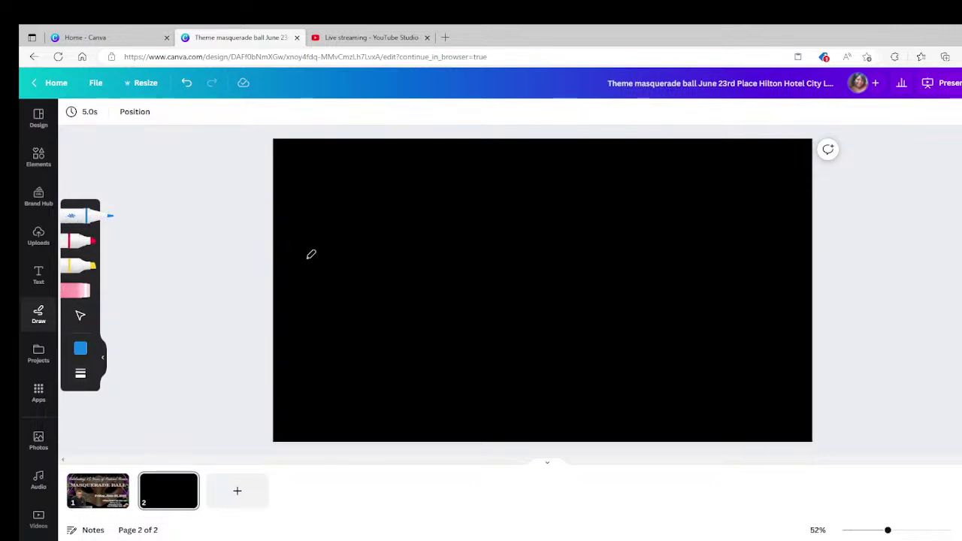
mouse_move(305, 398)
mouse_down()
mouse_move(356, 190)
mouse_move(380, 276)
mouse_move(314, 299)
mouse_move(305, 278)
mouse_up()
mouse_move(359, 339)
mouse_down()
mouse_move(414, 317)
mouse_move(434, 251)
mouse_move(420, 368)
mouse_move(441, 308)
mouse_move(455, 336)
mouse_move(487, 317)
mouse_move(485, 332)
mouse_move(548, 299)
mouse_move(520, 328)
mouse_move(571, 351)
mouse_move(645, 301)
mouse_move(623, 309)
mouse_move(656, 377)
mouse_move(774, 304)
mouse_up()
drag(395, 283, 528, 293)
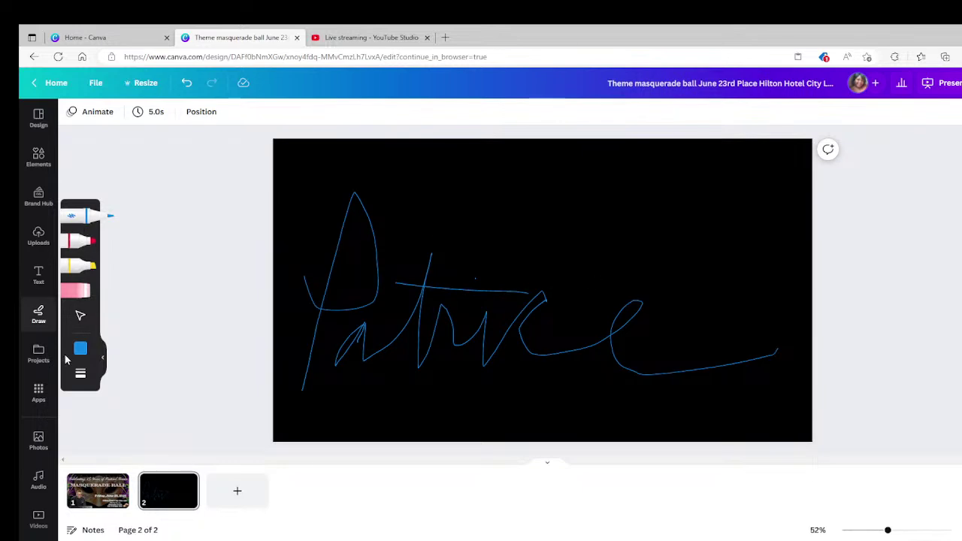
click(75, 290)
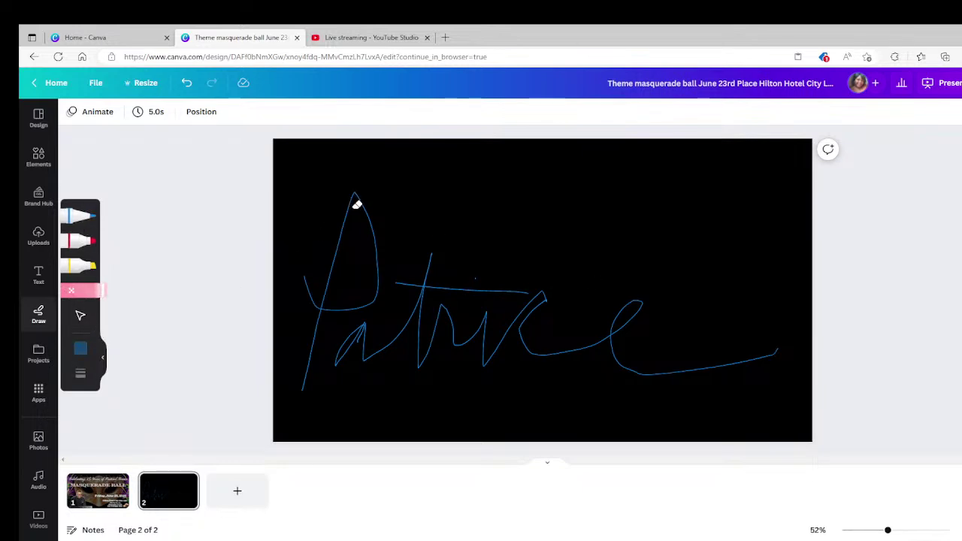
mouse_move(349, 200)
mouse_down()
mouse_move(443, 218)
mouse_move(402, 322)
mouse_move(733, 323)
mouse_move(596, 358)
mouse_move(388, 277)
mouse_move(492, 291)
mouse_up()
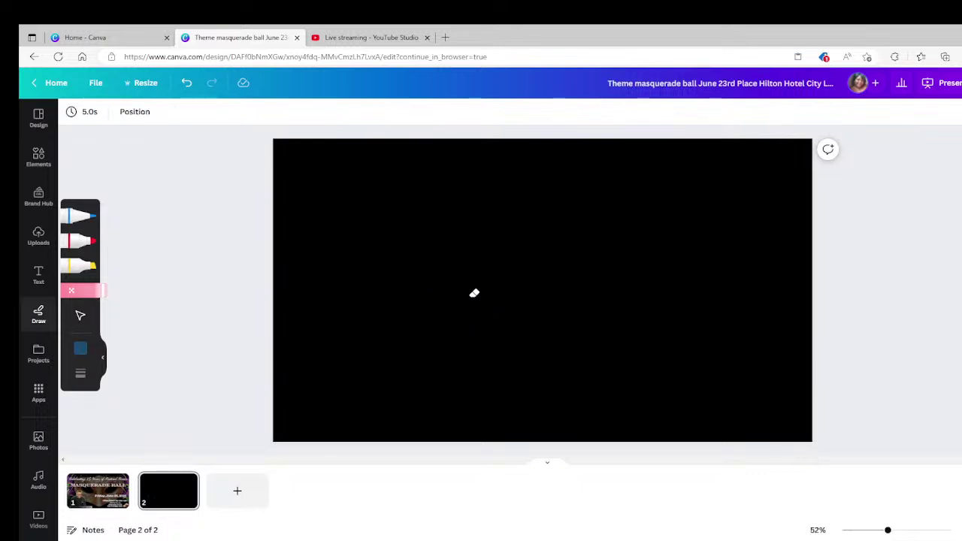
- Examine the Brand Hub's templates, logos, colors and font, photo, graphic and icon sections, including the full logo list
click(38, 197)
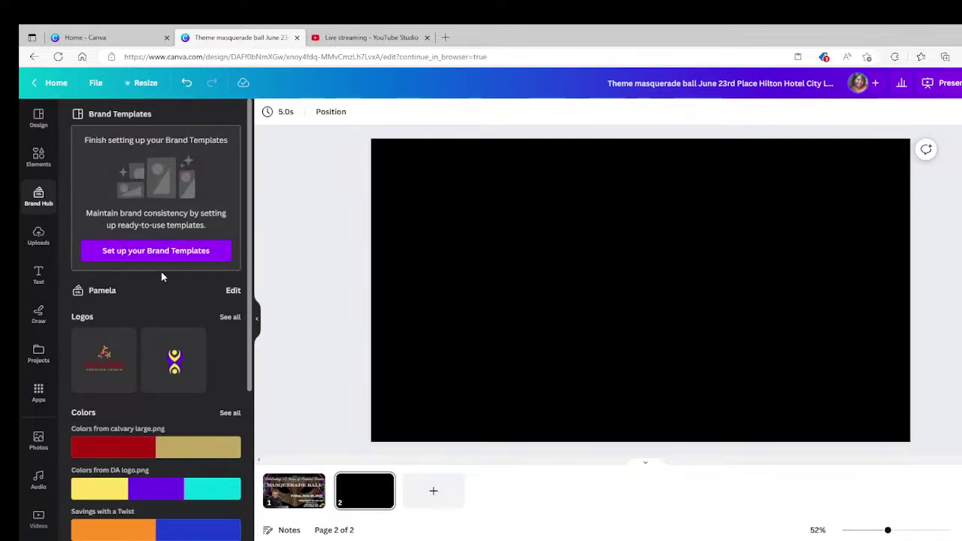
scroll(164, 269, down, 3)
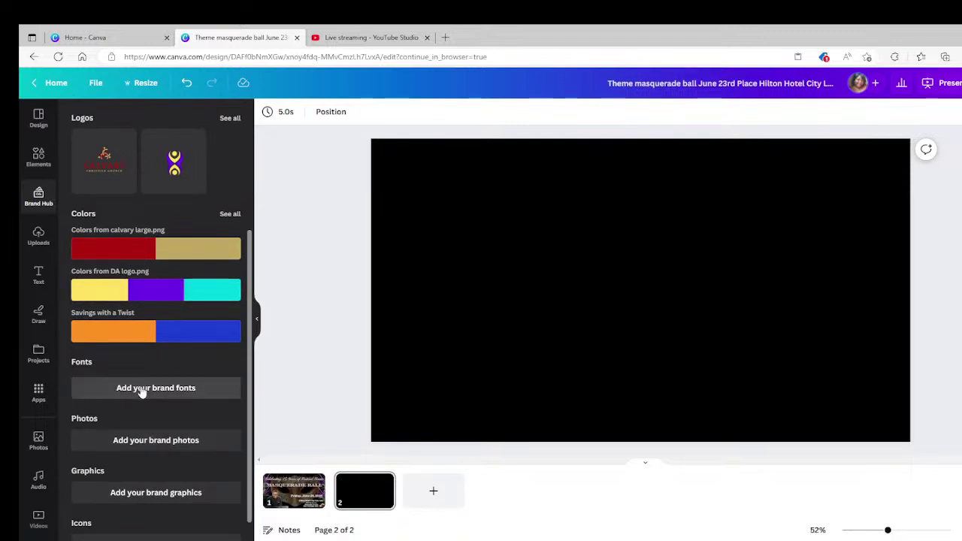
scroll(142, 394, down, 1)
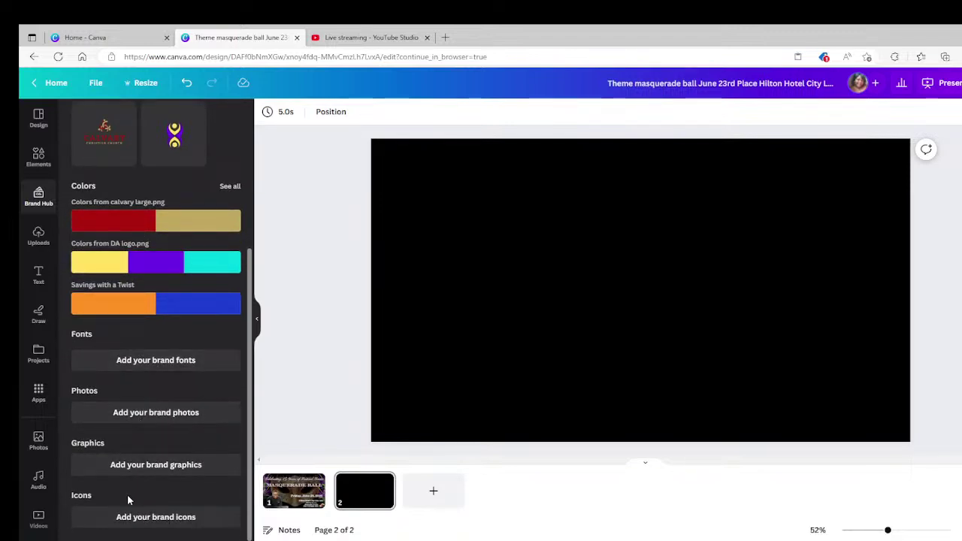
scroll(174, 435, up, 3)
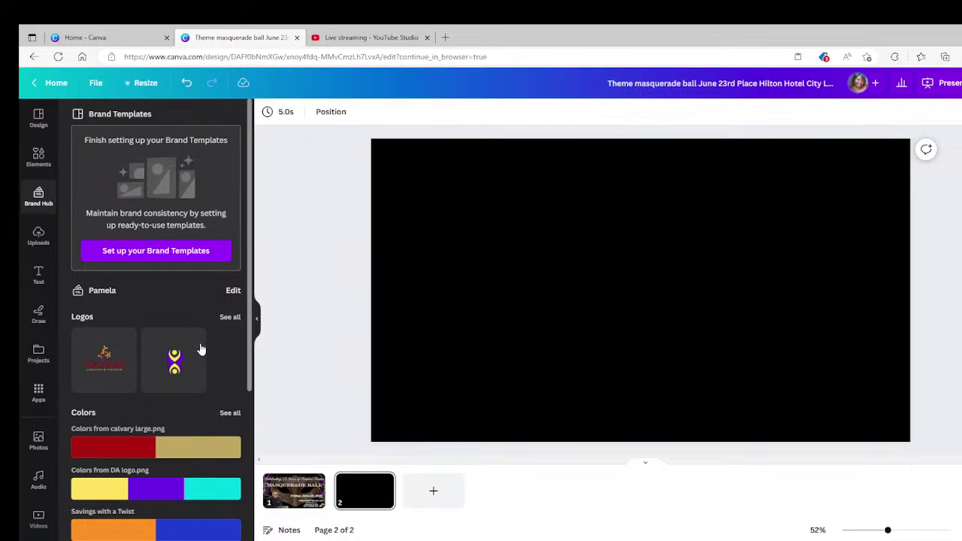
click(229, 317)
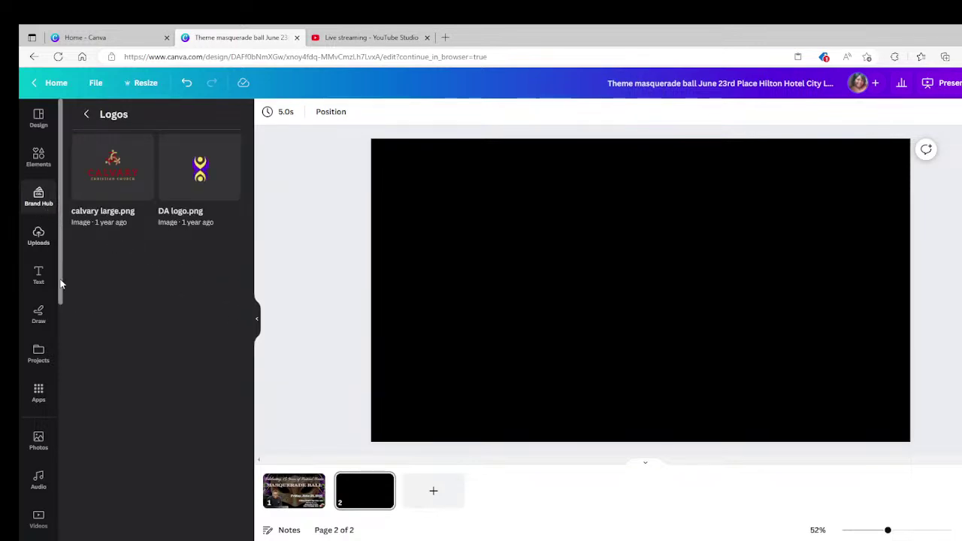
click(88, 115)
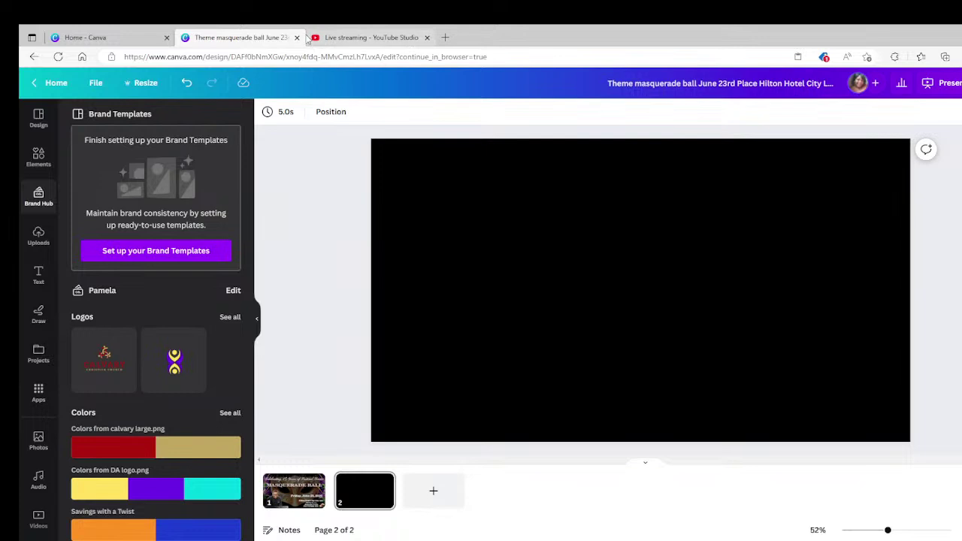
- Close the flyer design, switch to the Canva home page and browse the recent designs among all projects
key(ctrl+w)
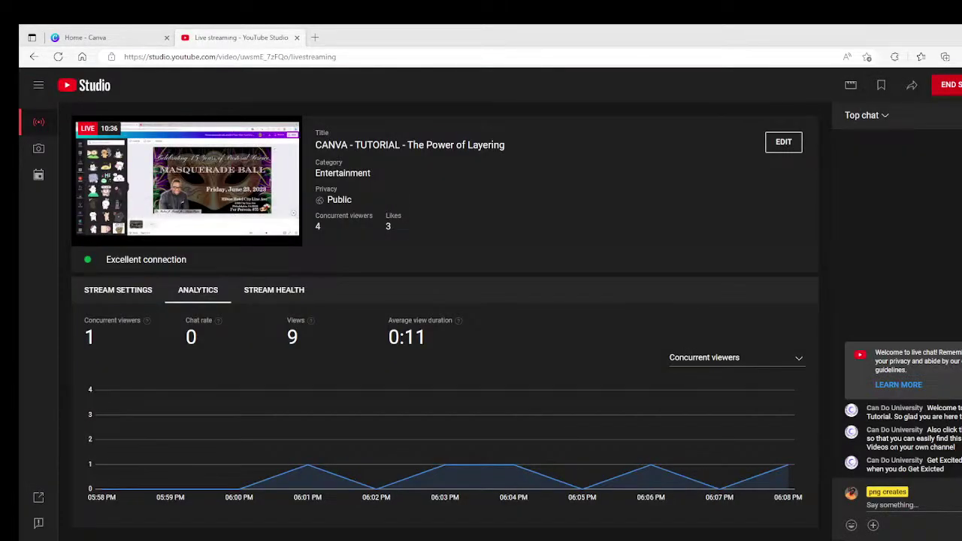
click(85, 36)
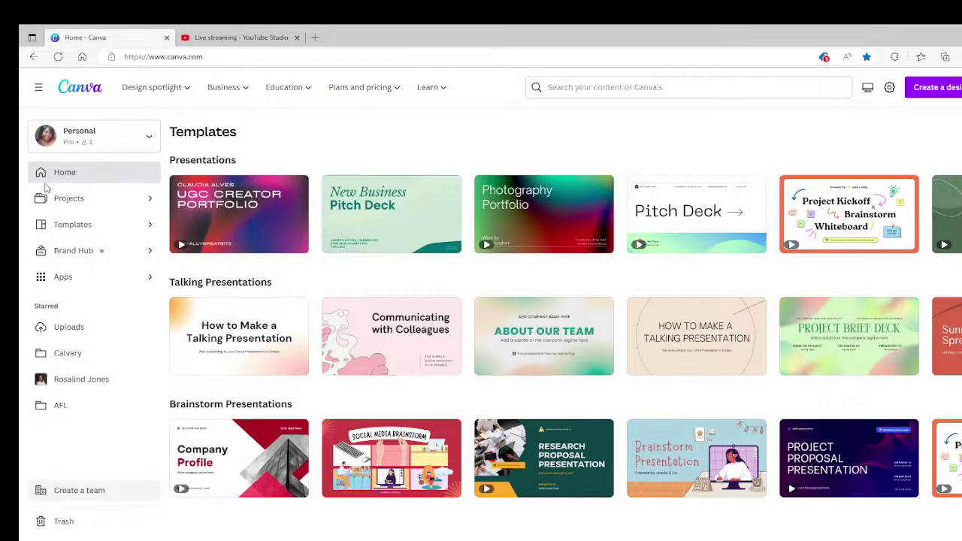
click(64, 196)
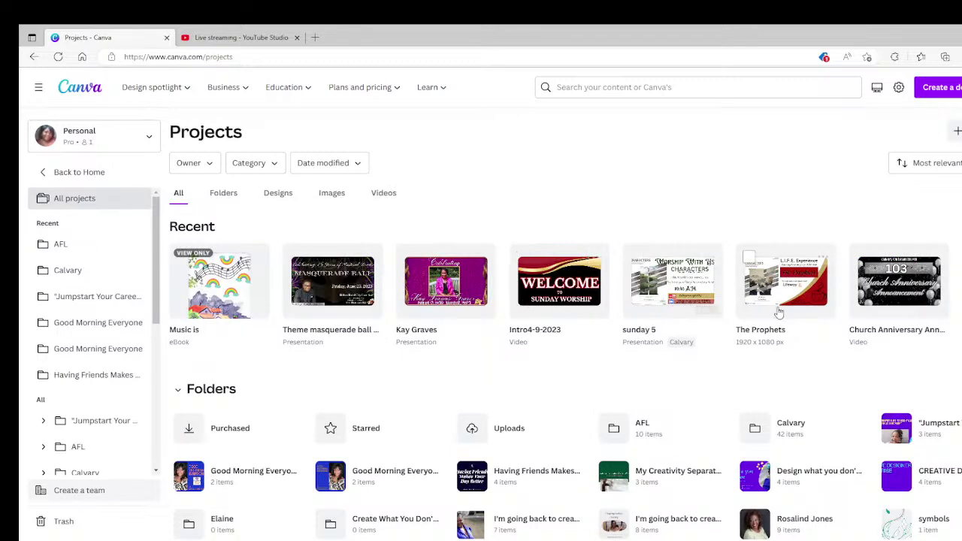
click(953, 281)
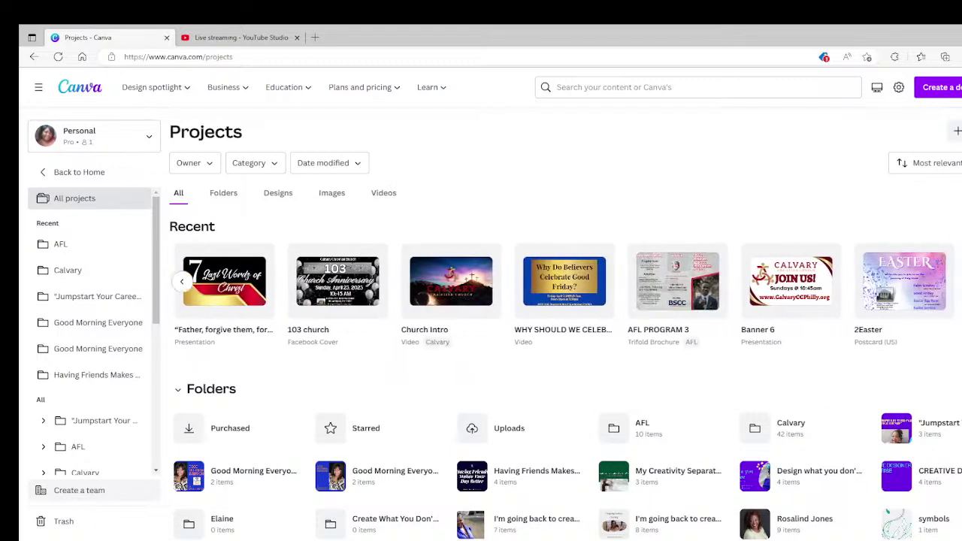
click(953, 281)
click(940, 284)
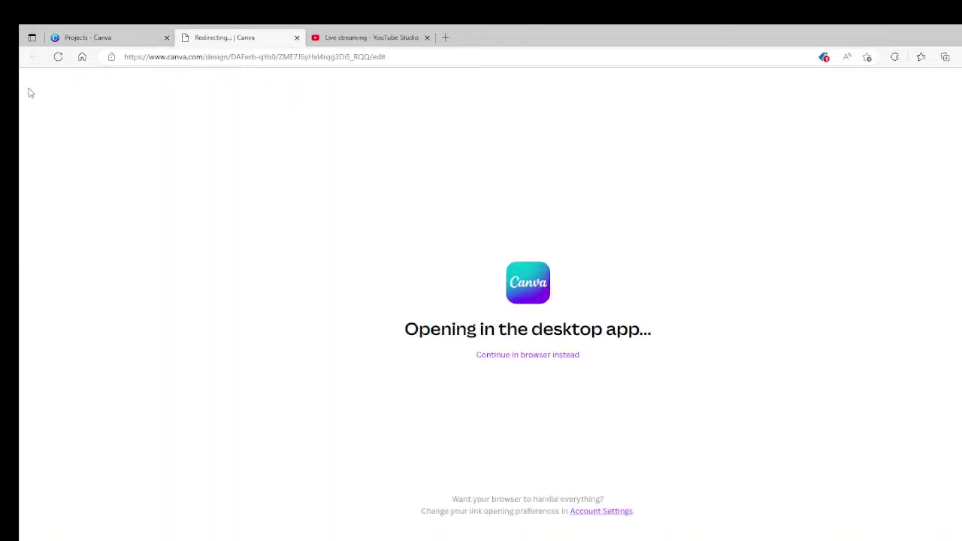
click(492, 356)
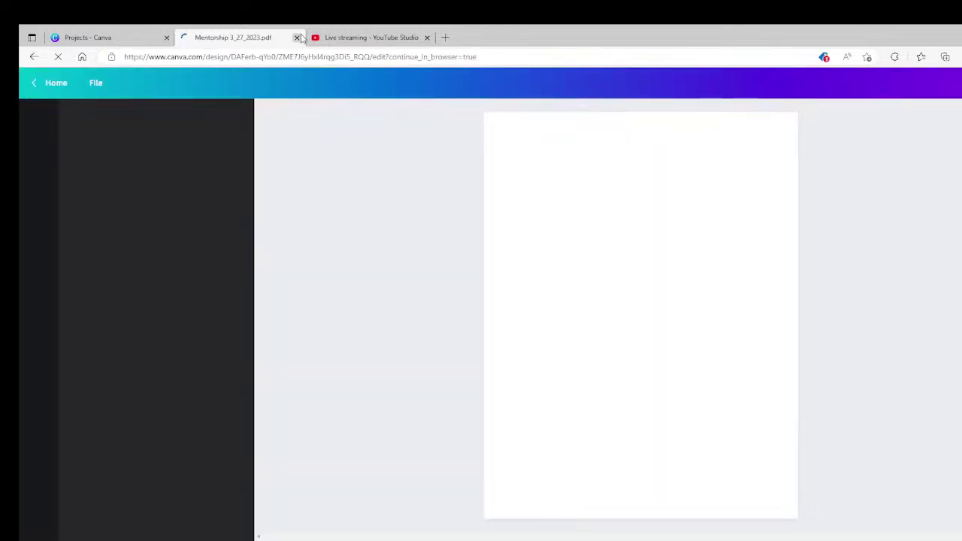
click(296, 37)
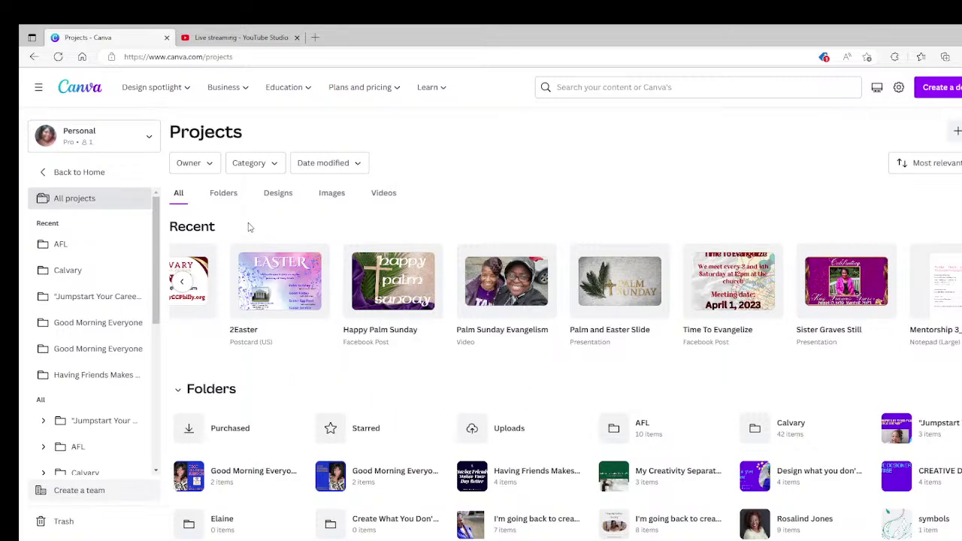
- Look over the folders, designs, images and videos stored among all projects
scroll(248, 230, down, 4)
scroll(370, 319, down, 4)
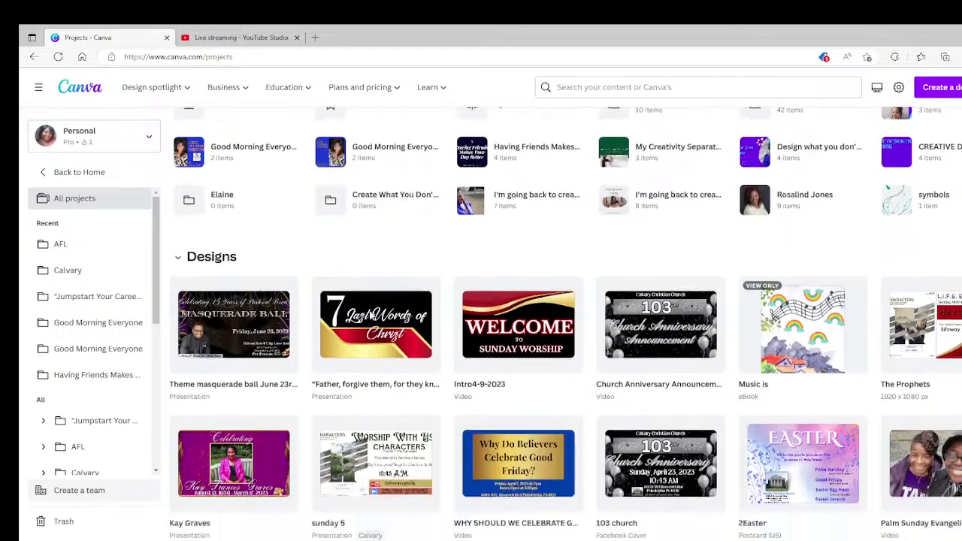
scroll(376, 316, down, 4)
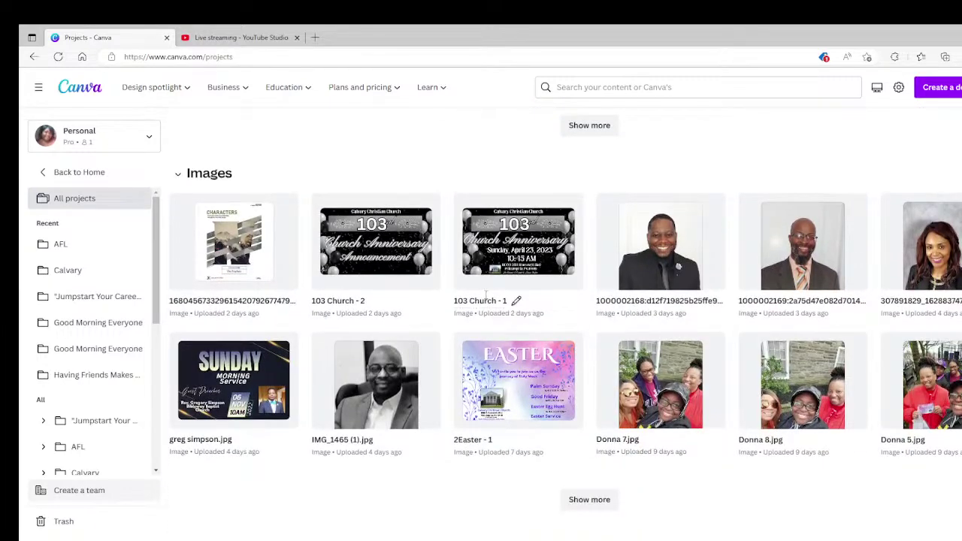
scroll(488, 300, down, 1)
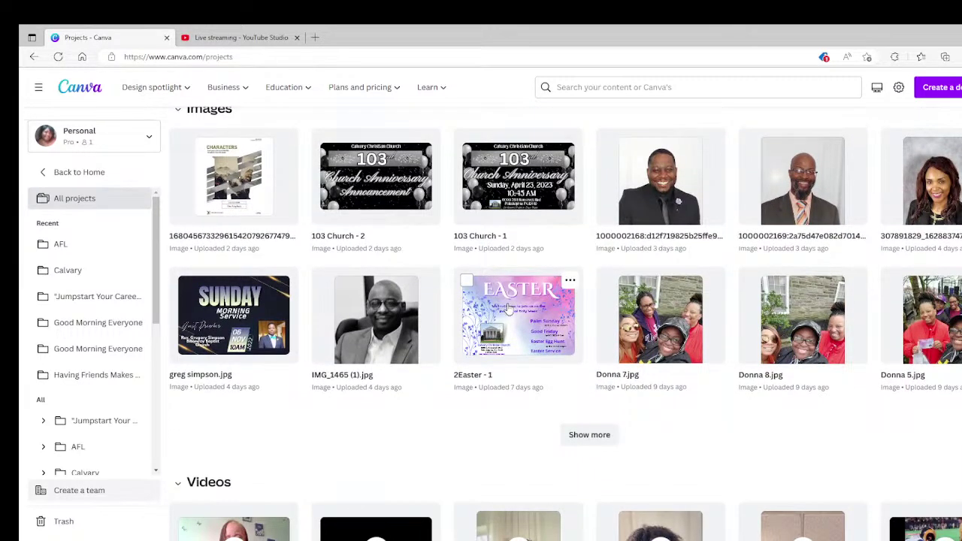
scroll(526, 323, down, 2)
scroll(529, 322, down, 6)
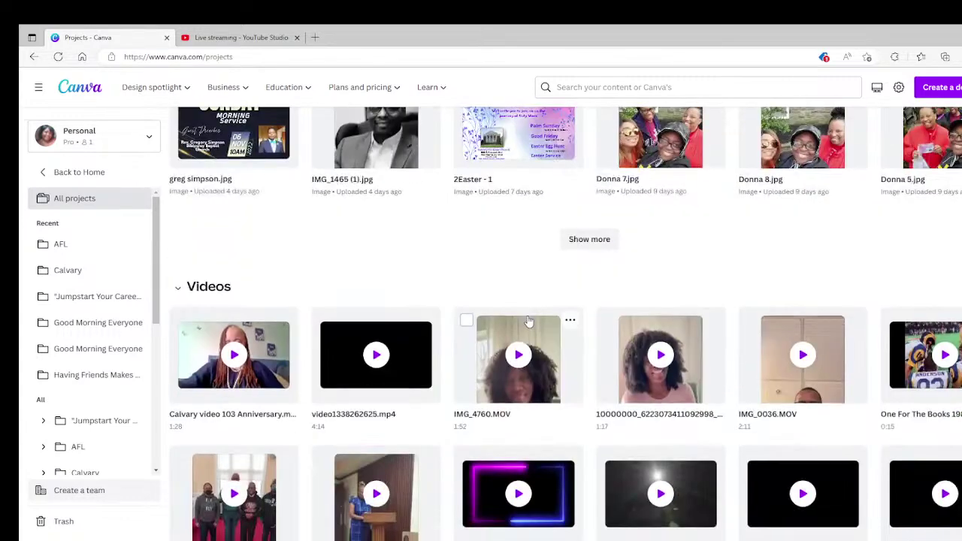
scroll(531, 314, up, 9)
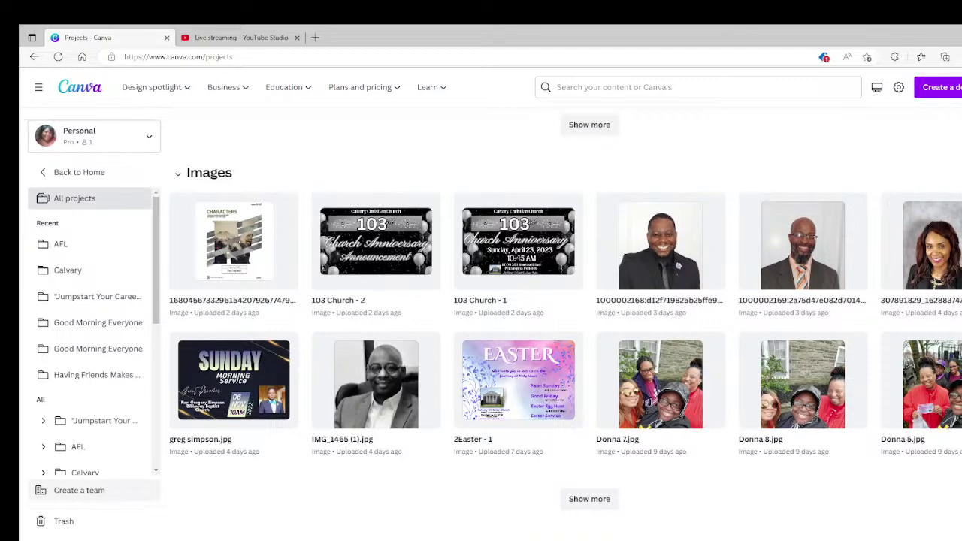
- List all project images and open the ZAYNAH comic cover, image (1).png, in the image editor
click(589, 499)
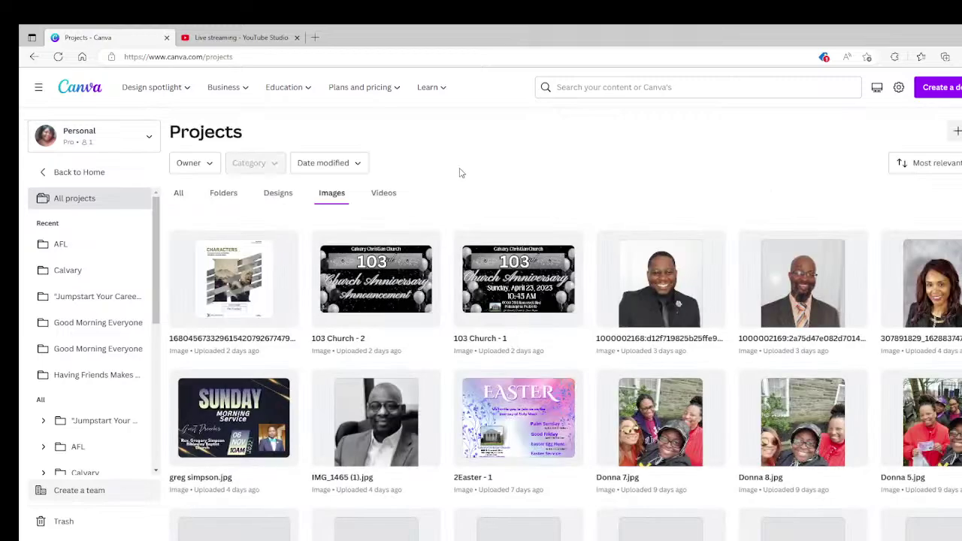
scroll(517, 365, down, 3)
scroll(523, 353, down, 3)
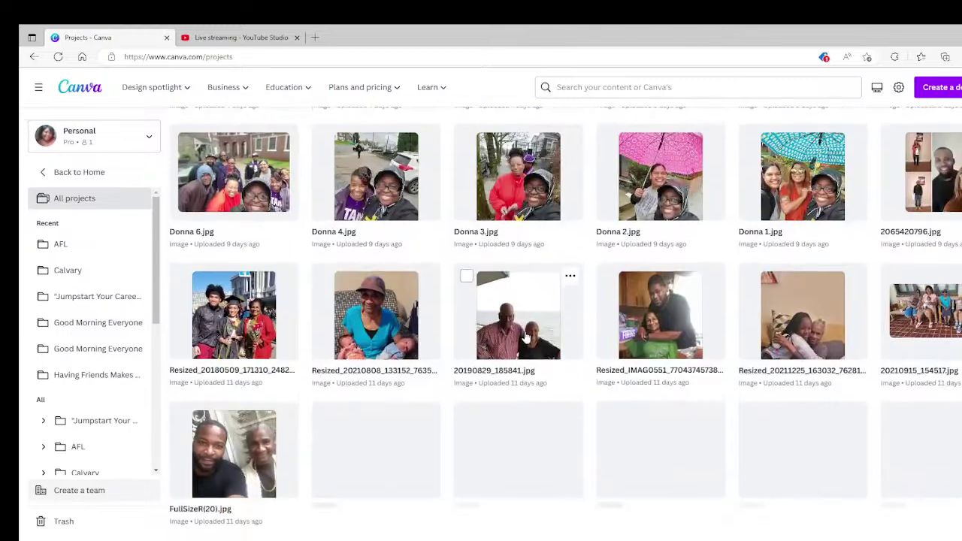
scroll(526, 336, down, 10)
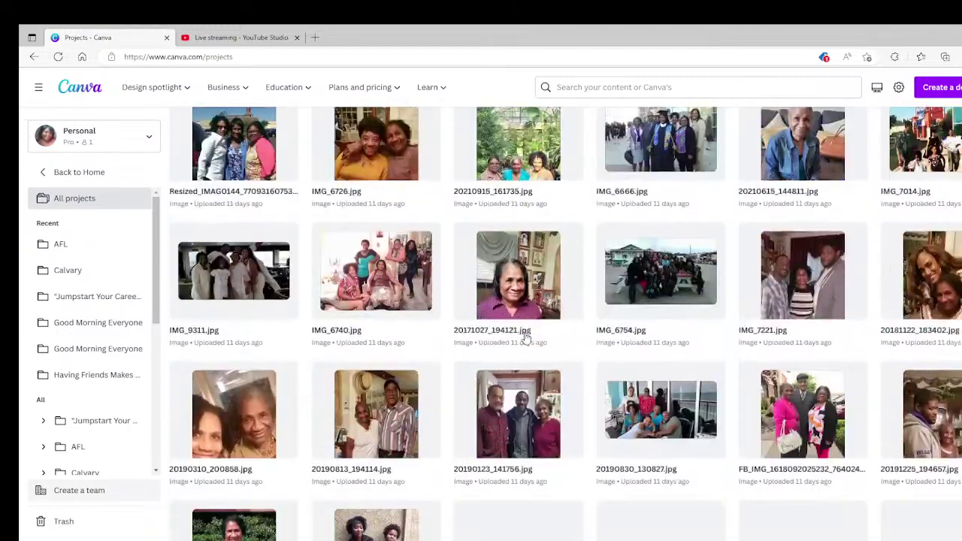
scroll(526, 337, down, 5)
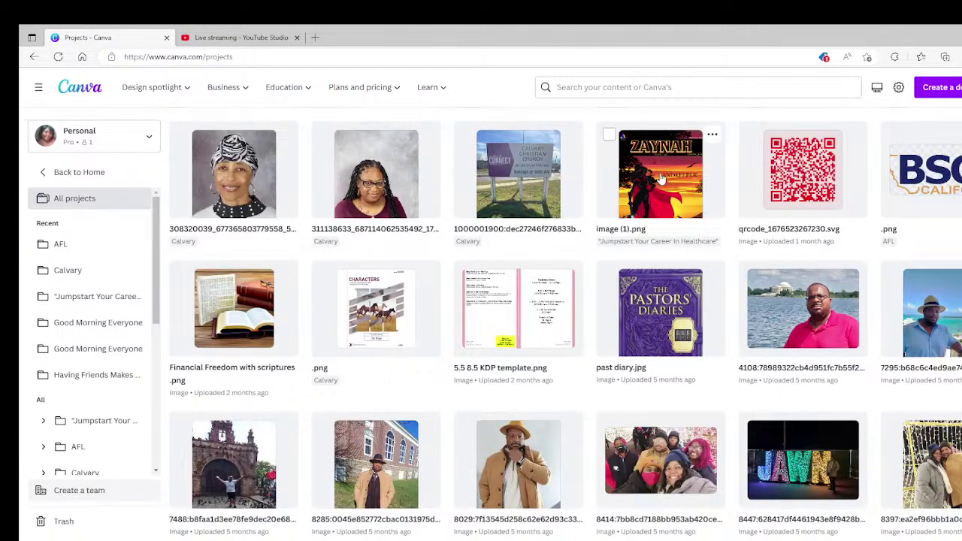
click(660, 177)
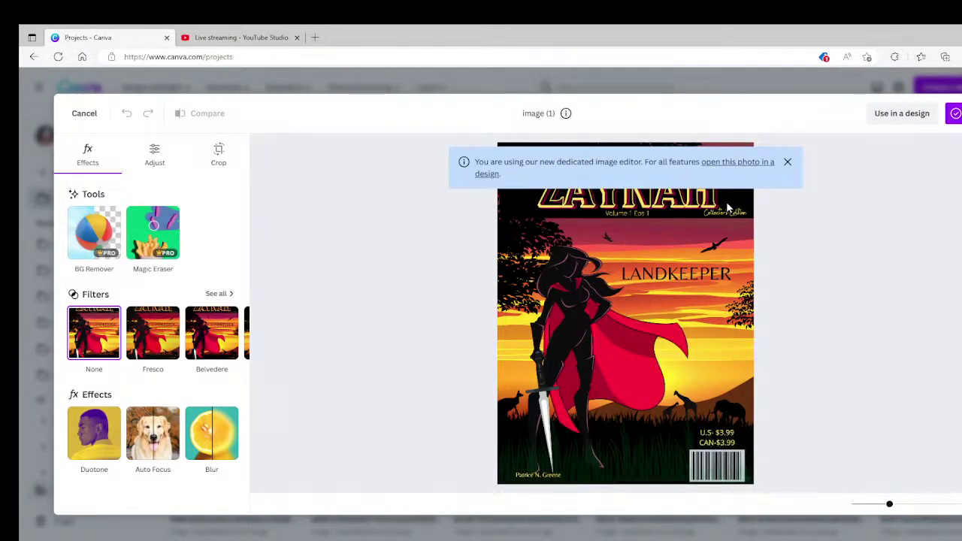
- Dismiss the image editor notice and use the ZAYNAH cover in a new design, continuing in the browser
click(787, 162)
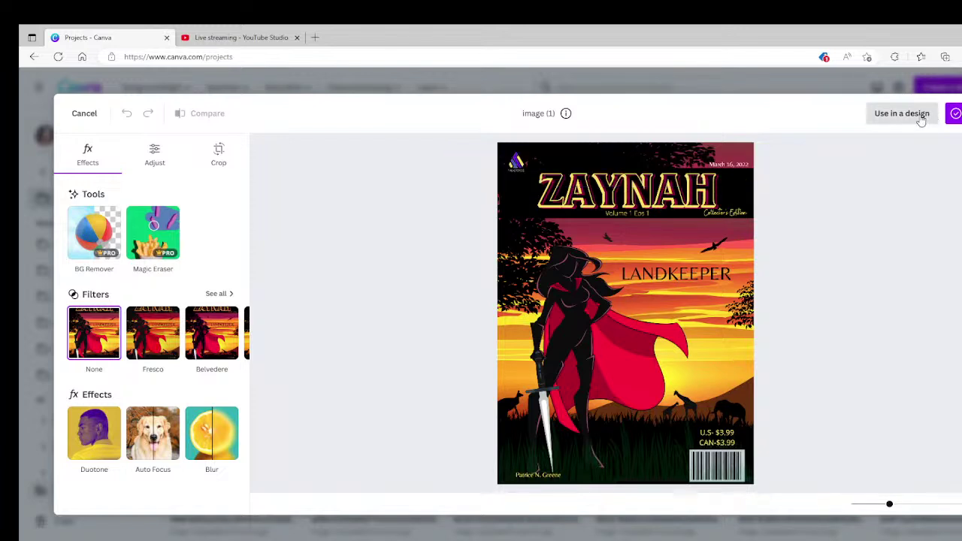
click(921, 120)
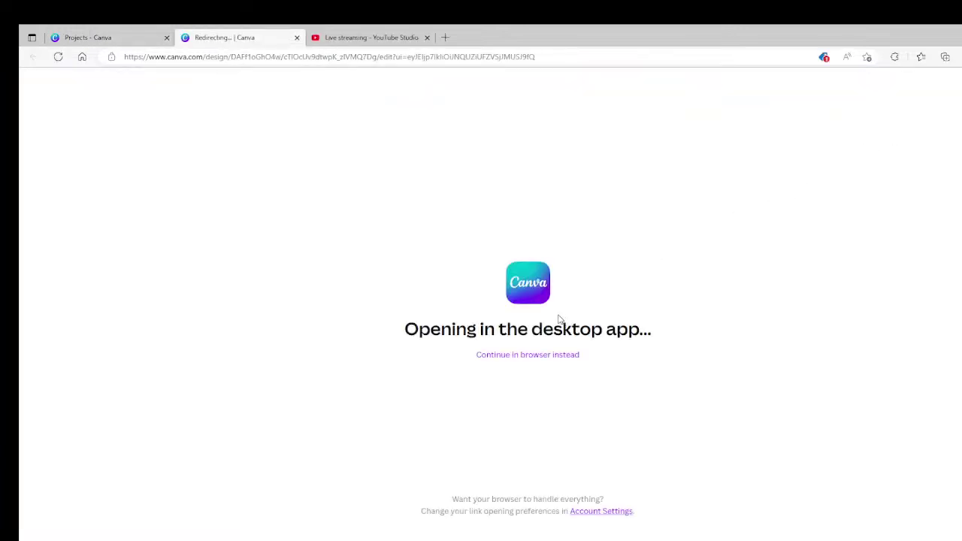
click(550, 356)
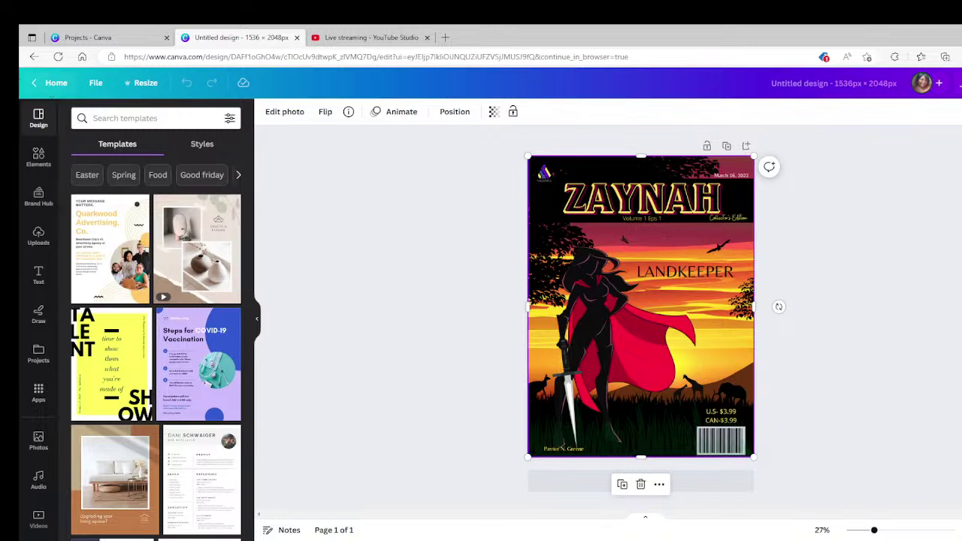
- Search the elements for "intro", list all matching videos, and add a blank second page to the design
scroll(232, 316, down, 2)
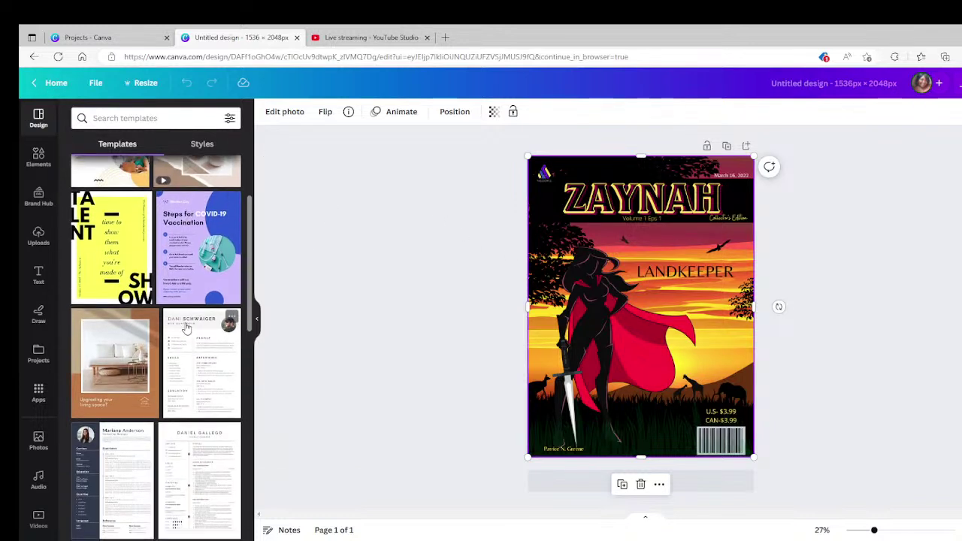
scroll(125, 324, up, 2)
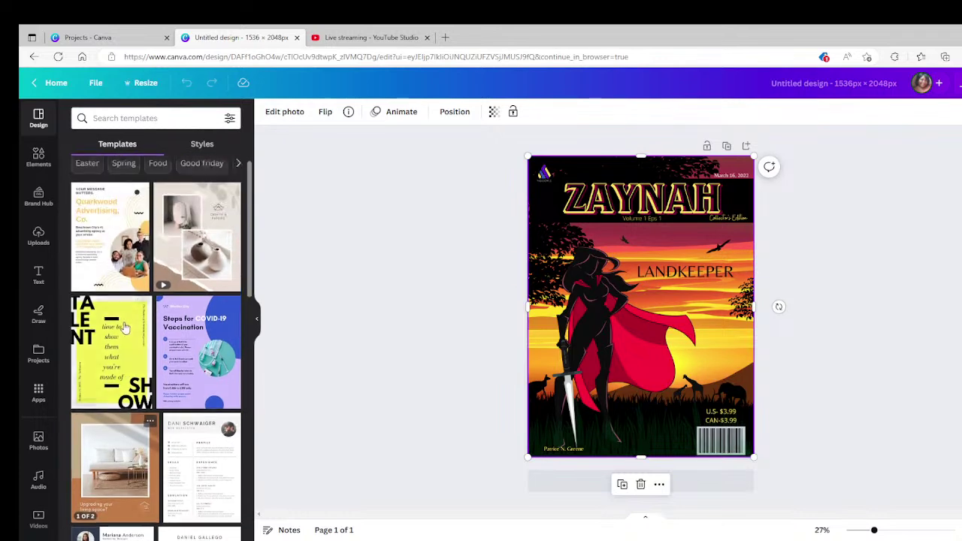
click(30, 167)
click(128, 118)
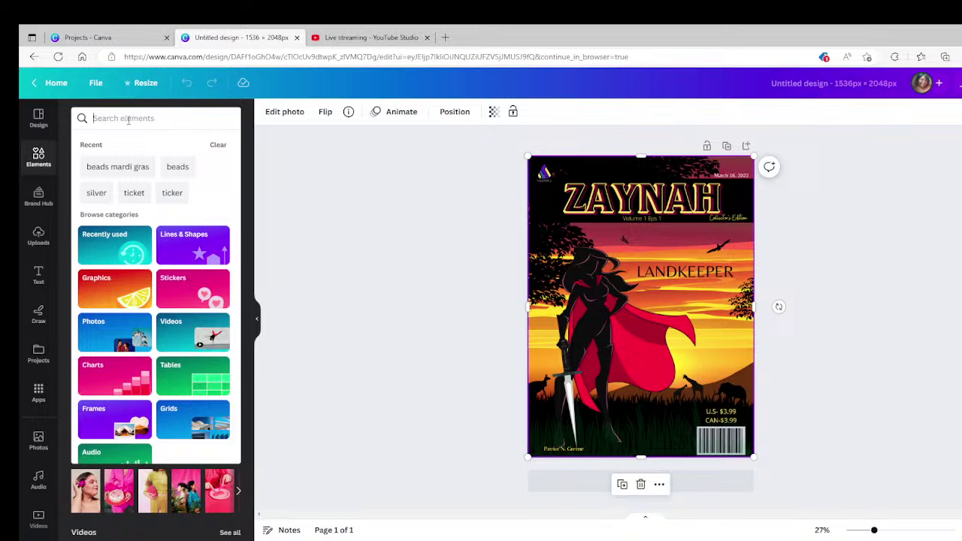
text(intro)
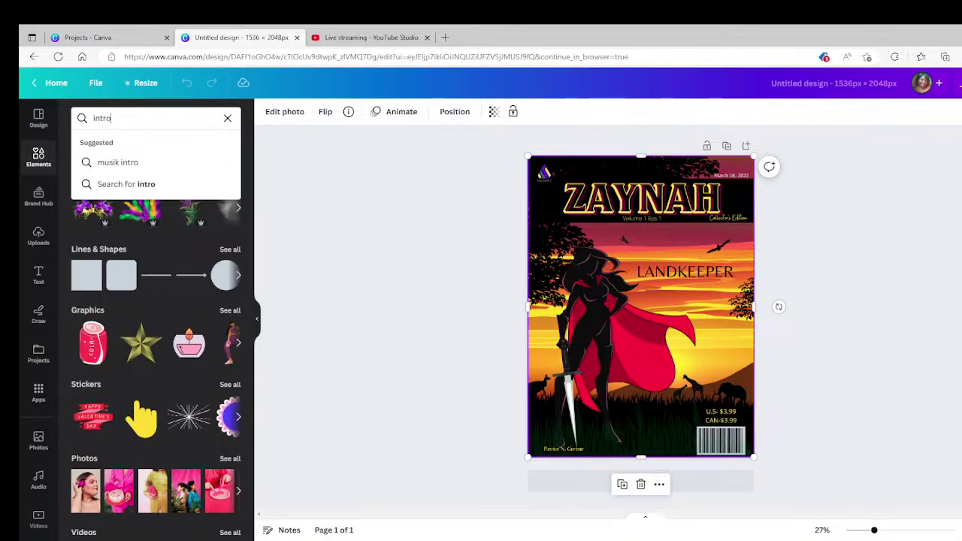
key(Return)
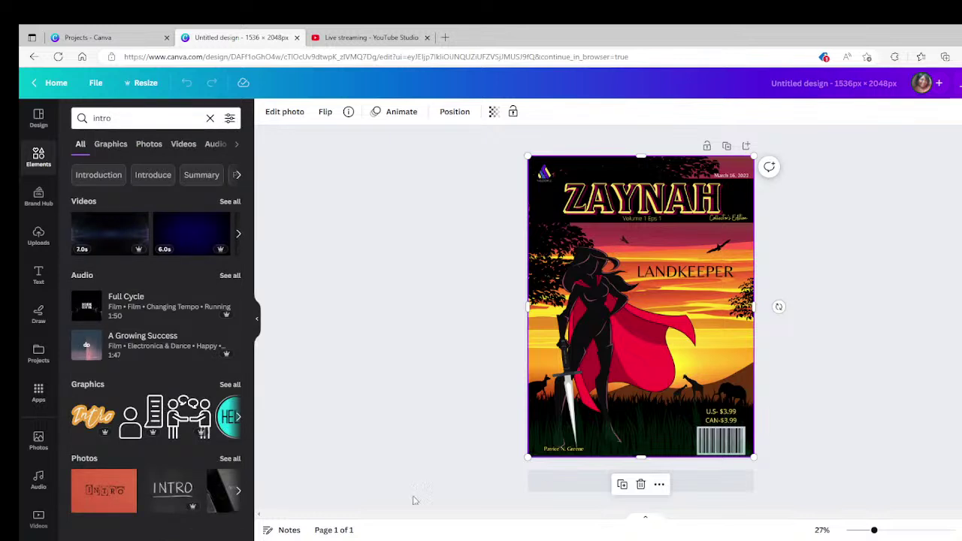
click(230, 201)
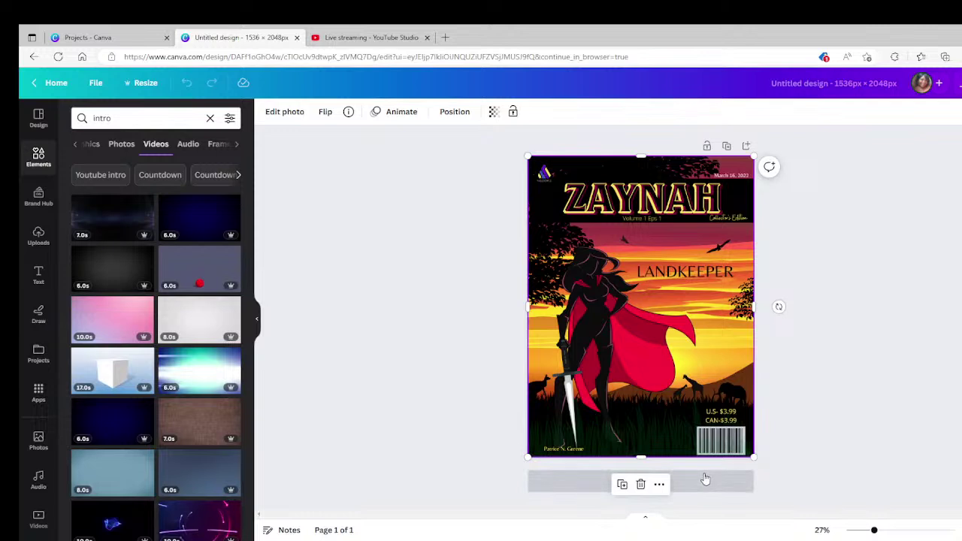
click(661, 482)
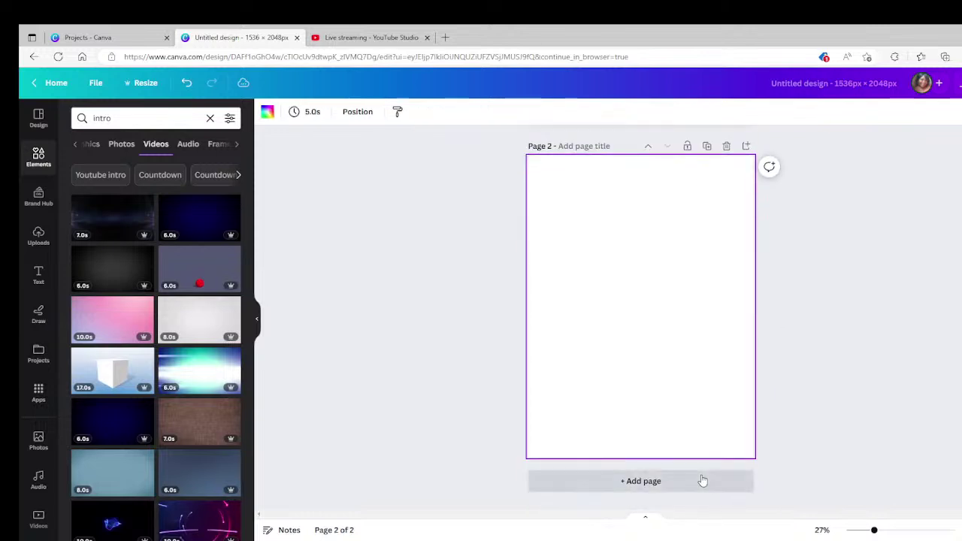
- Set the dark gray 6-second intro video as the background of page 2
click(88, 269)
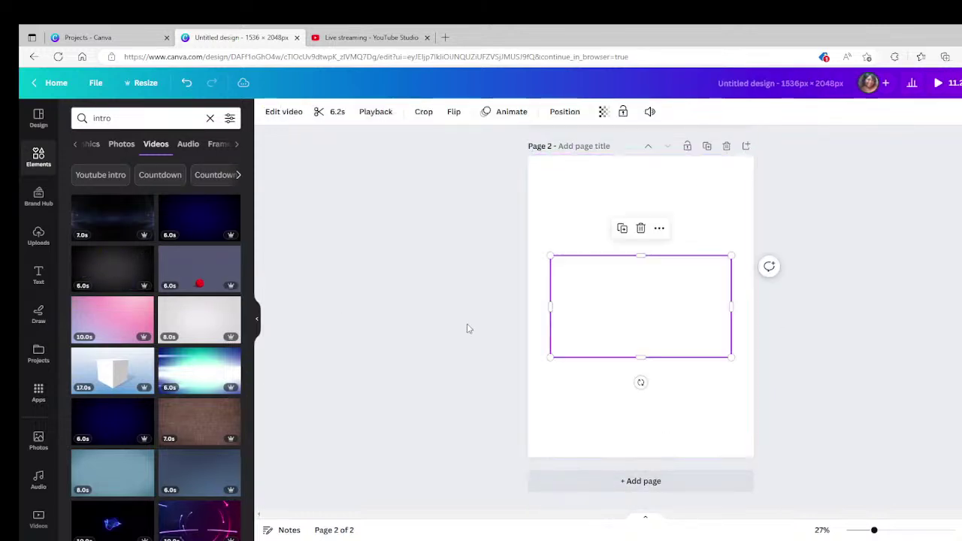
right_click(605, 323)
click(620, 521)
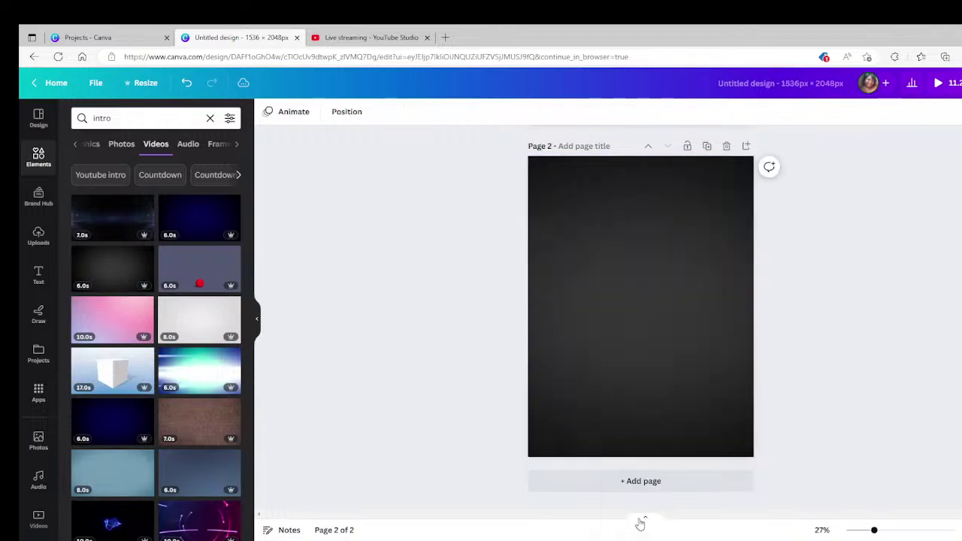
- Preview the background video on page 2 and delete it
click(666, 331)
click(639, 309)
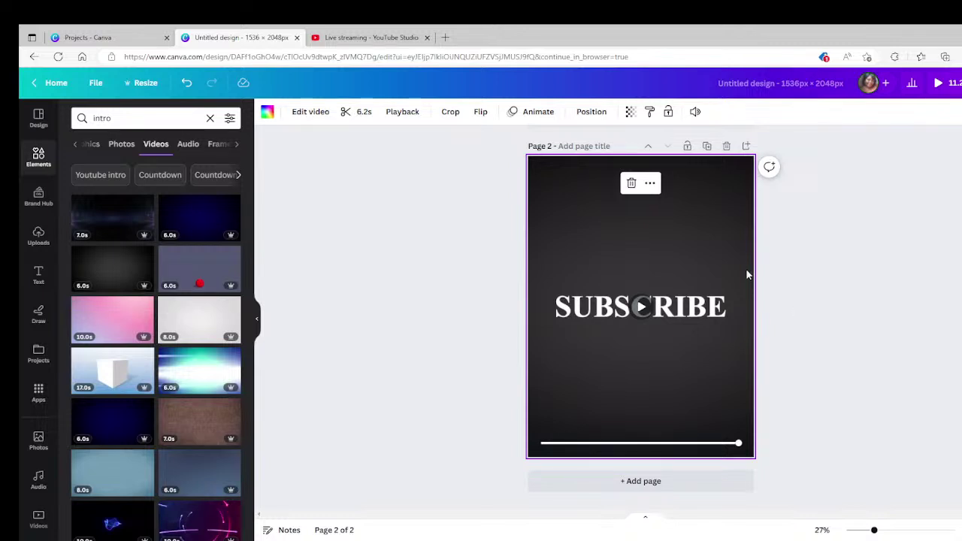
click(631, 184)
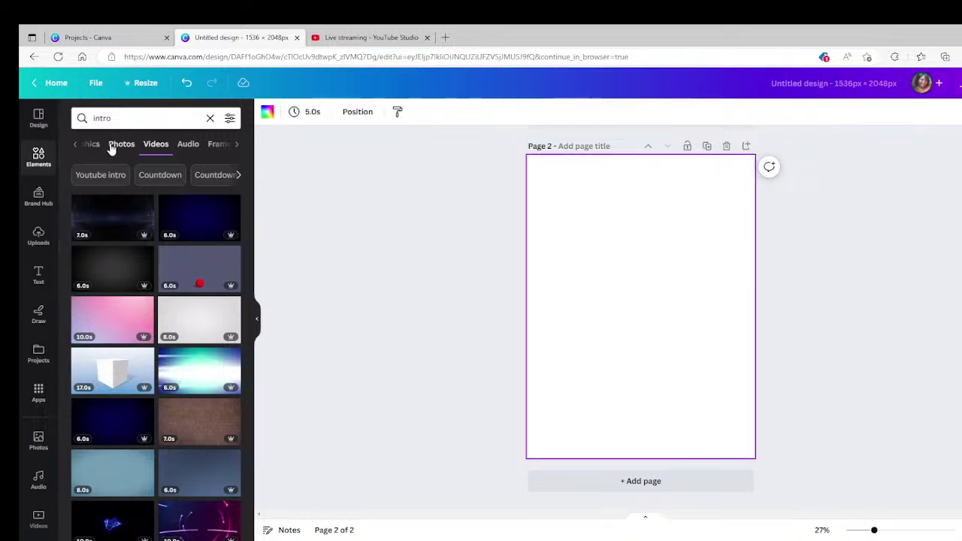
- Search for "musik intro" graphics and add the dancing girl with headphones and music notes to page 2
click(139, 116)
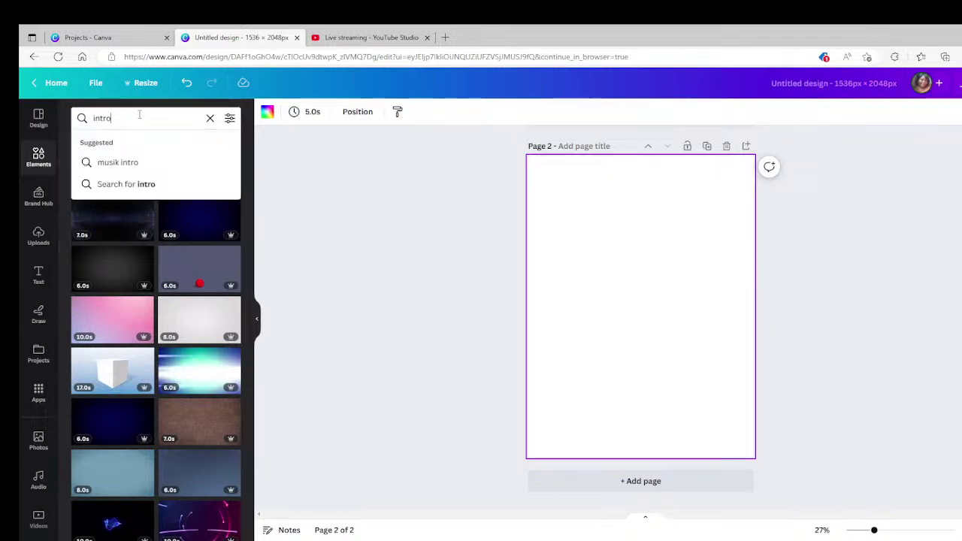
click(120, 161)
scroll(182, 210, down, 2)
scroll(195, 229, up, 2)
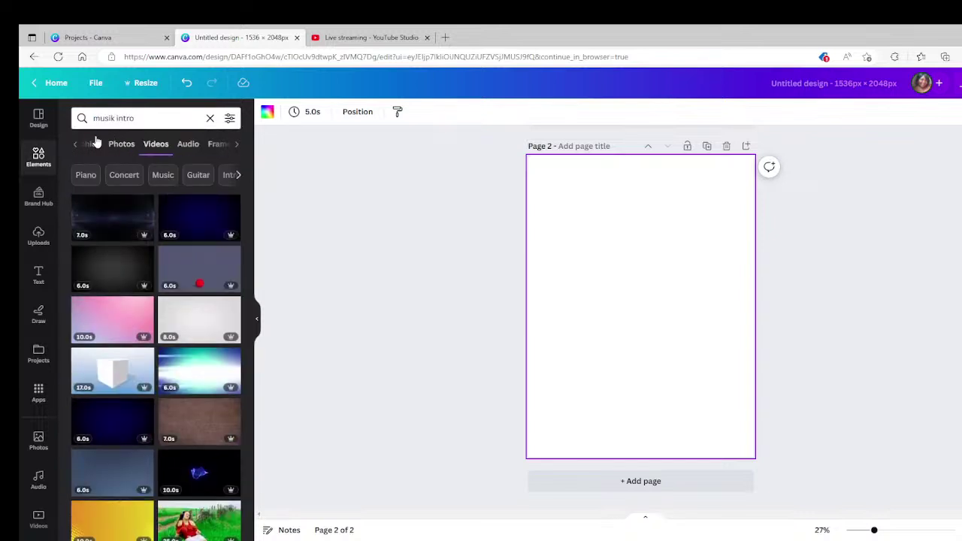
click(93, 144)
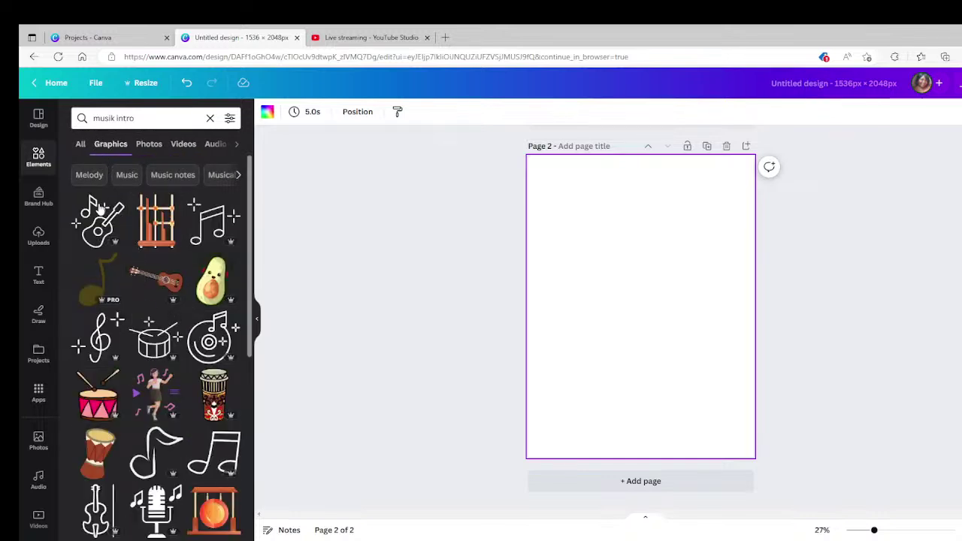
click(153, 391)
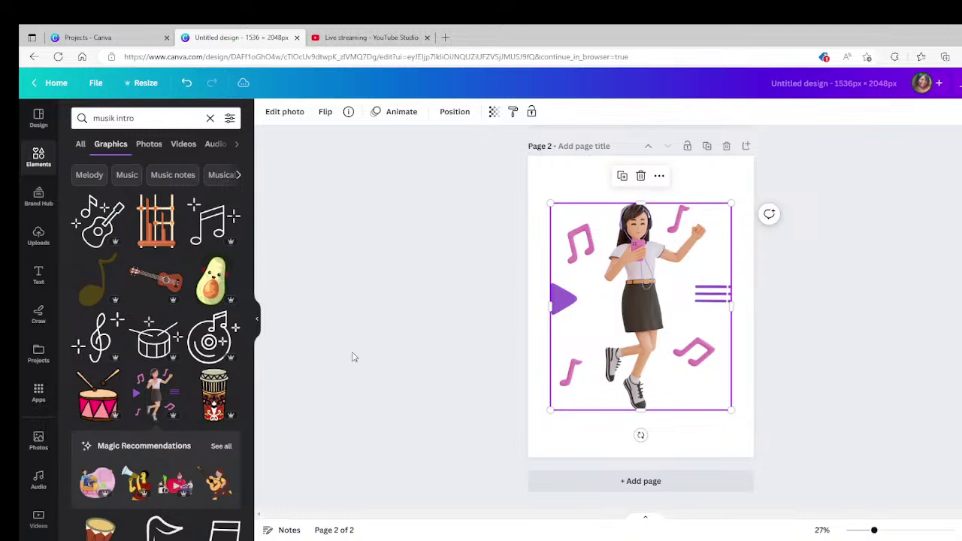
- Set the cyan and purple gradient photo as page 2's background and shift the dancing girl slightly to the right
click(148, 145)
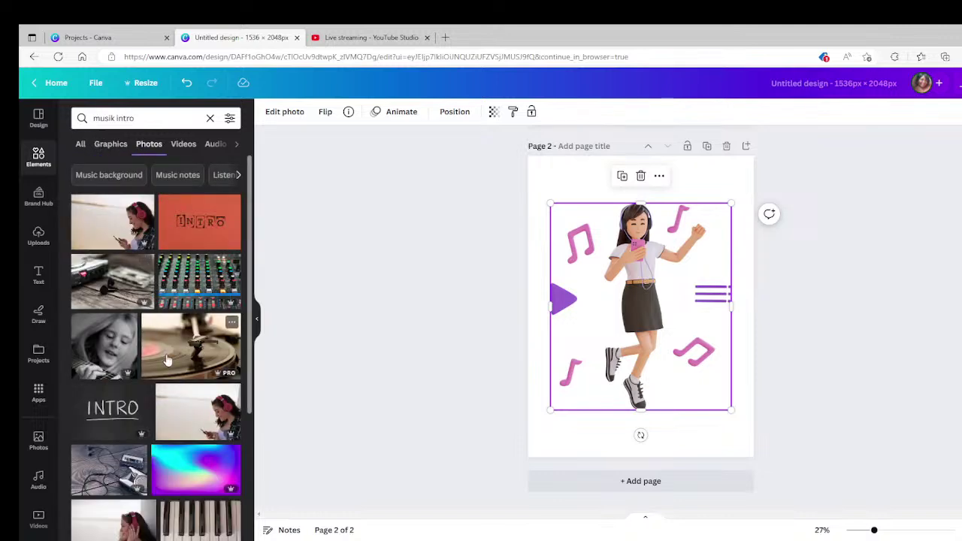
click(179, 478)
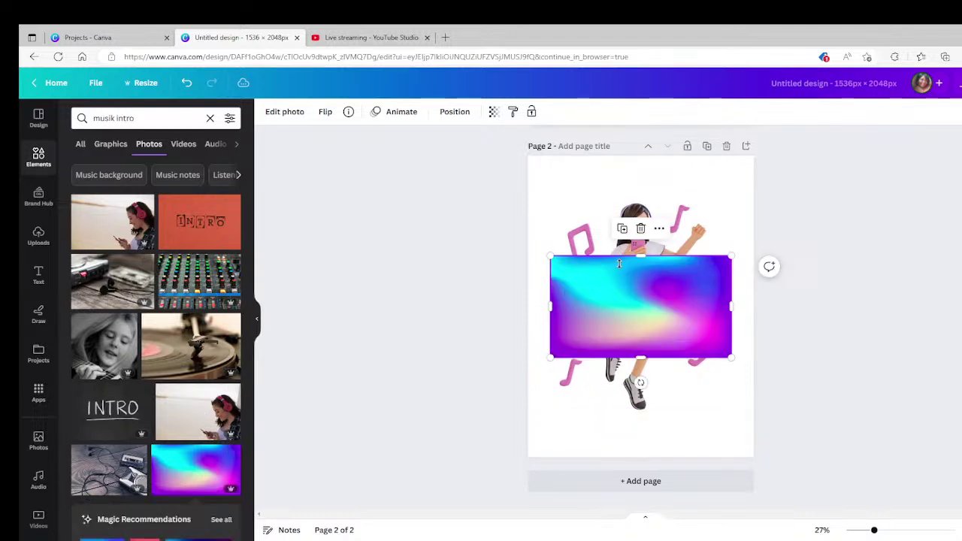
right_click(601, 289)
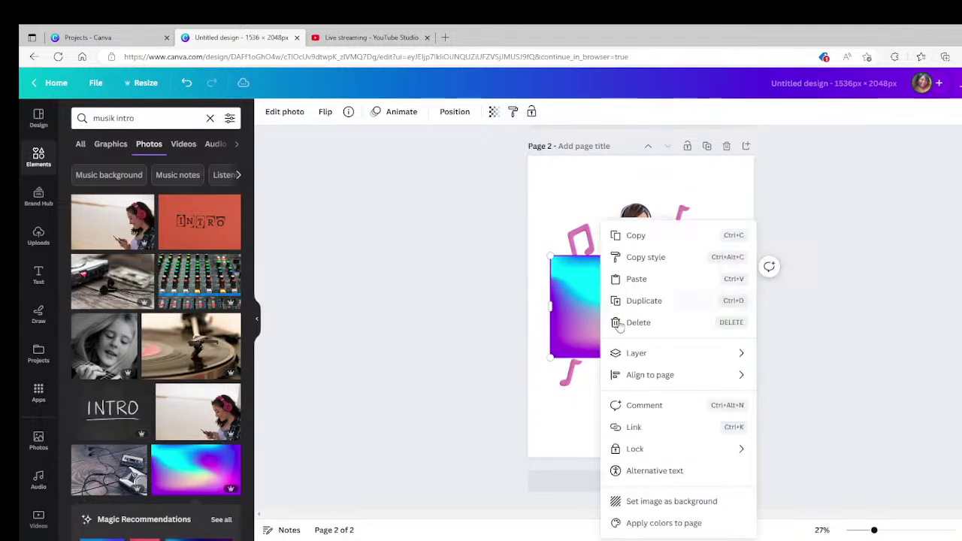
click(639, 501)
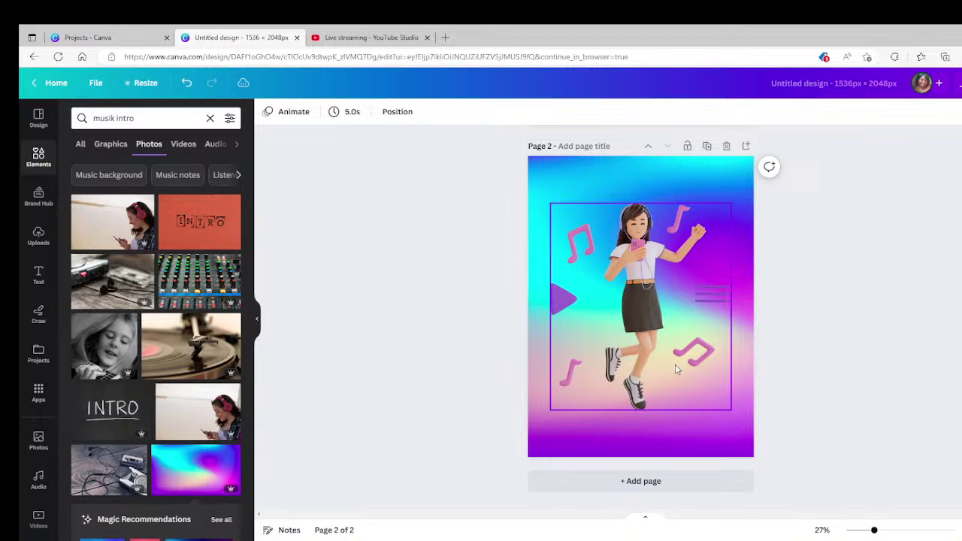
mouse_move(635, 292)
mouse_down()
mouse_move(628, 312)
mouse_move(631, 292)
mouse_move(644, 301)
mouse_move(641, 288)
mouse_up()
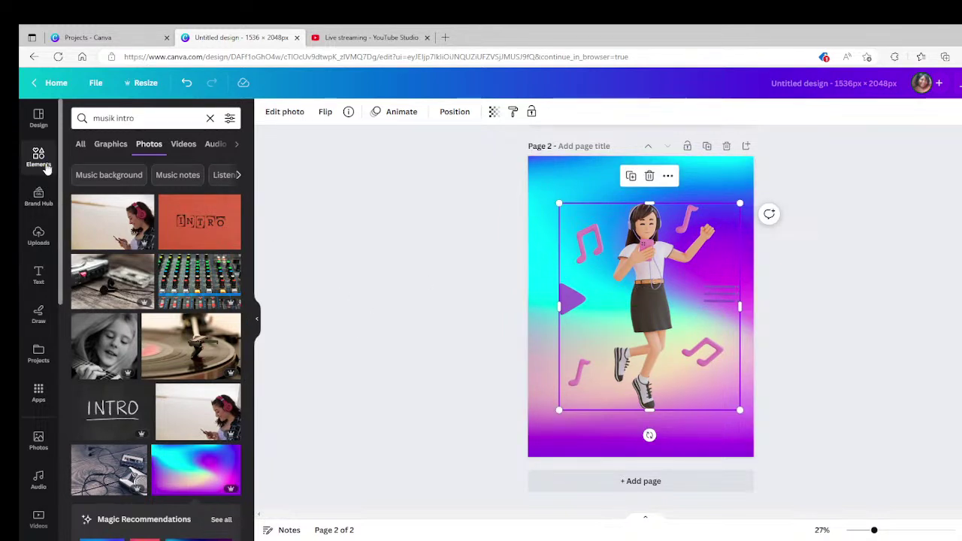
- Search the elements for "corners" and show the matching graphics
click(151, 118)
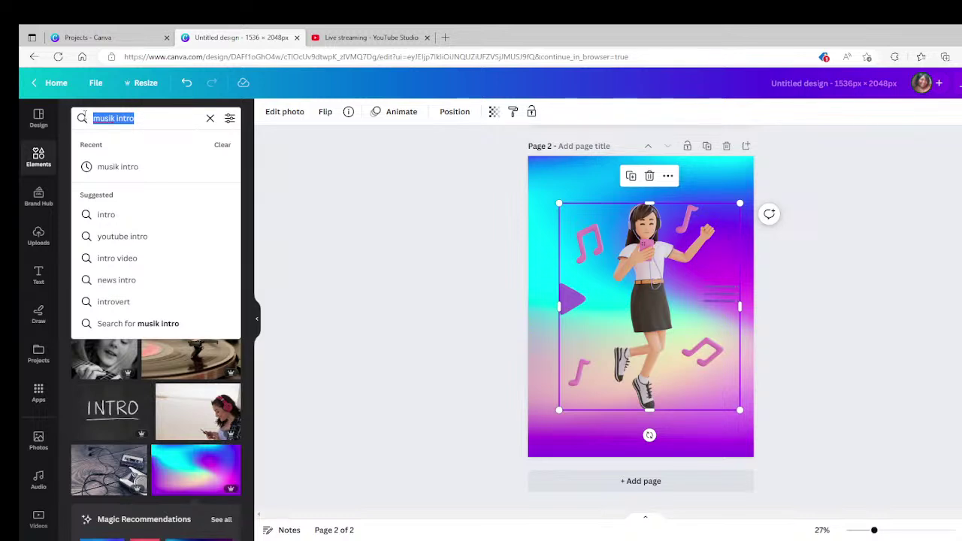
text(corners)
key(Return)
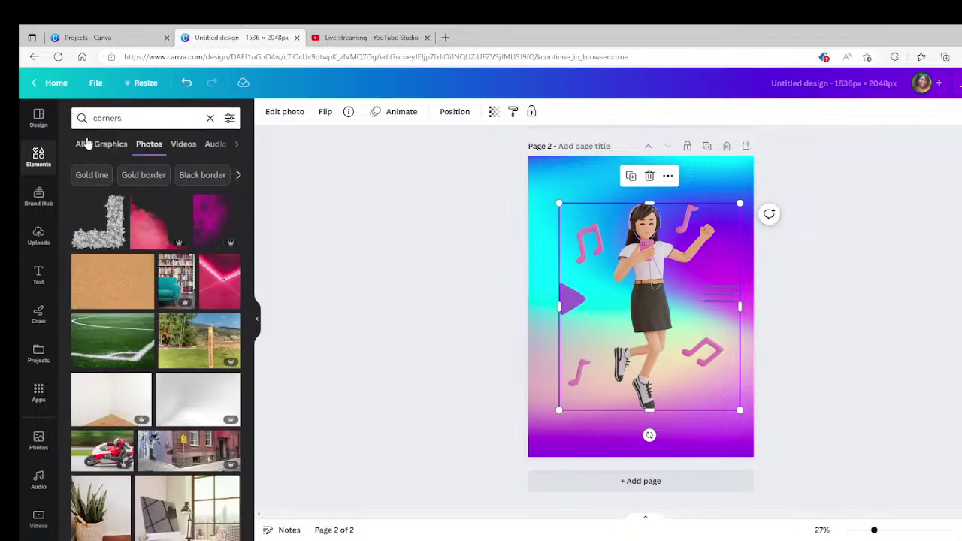
click(96, 144)
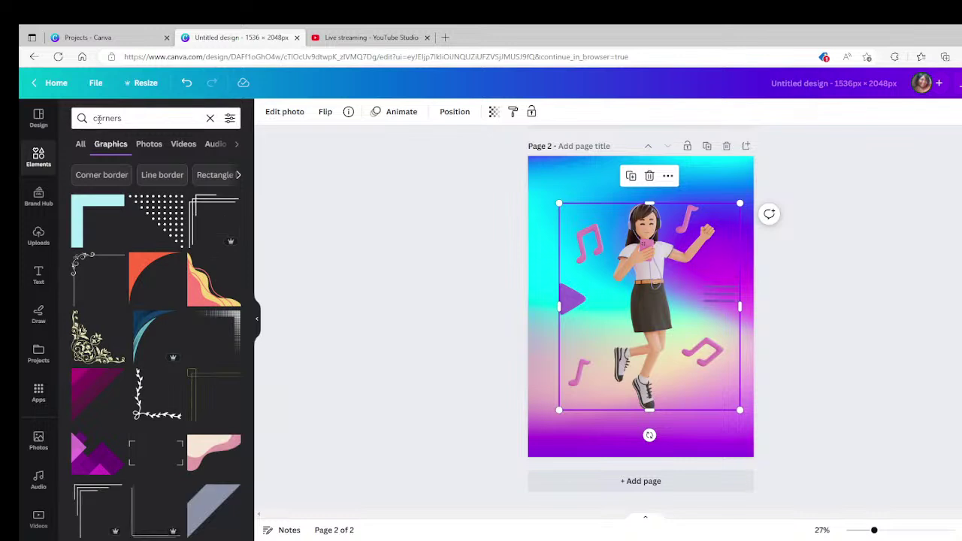
- Place the gold double-line corner graphic in page 2's upper-left corner and recolor it white
click(196, 384)
drag(610, 277, 540, 174)
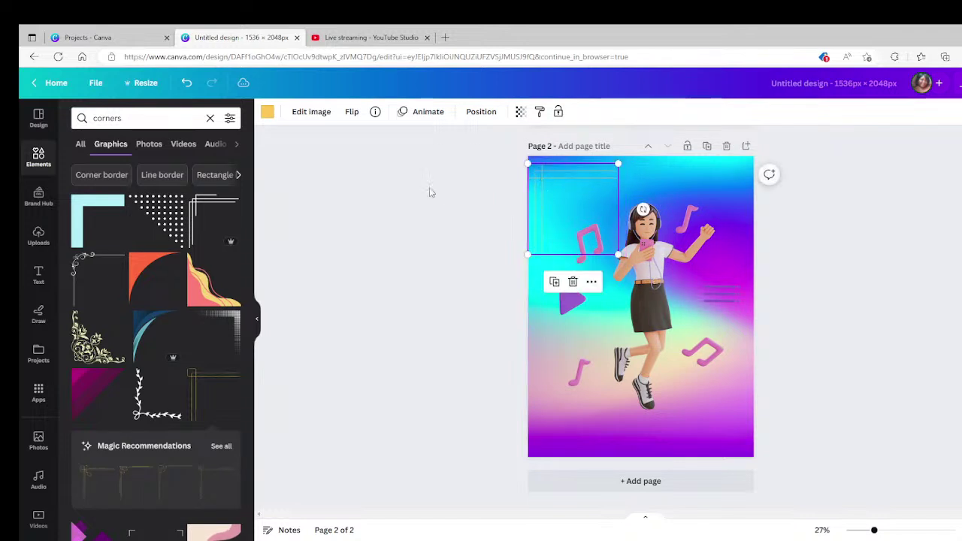
click(267, 112)
click(148, 181)
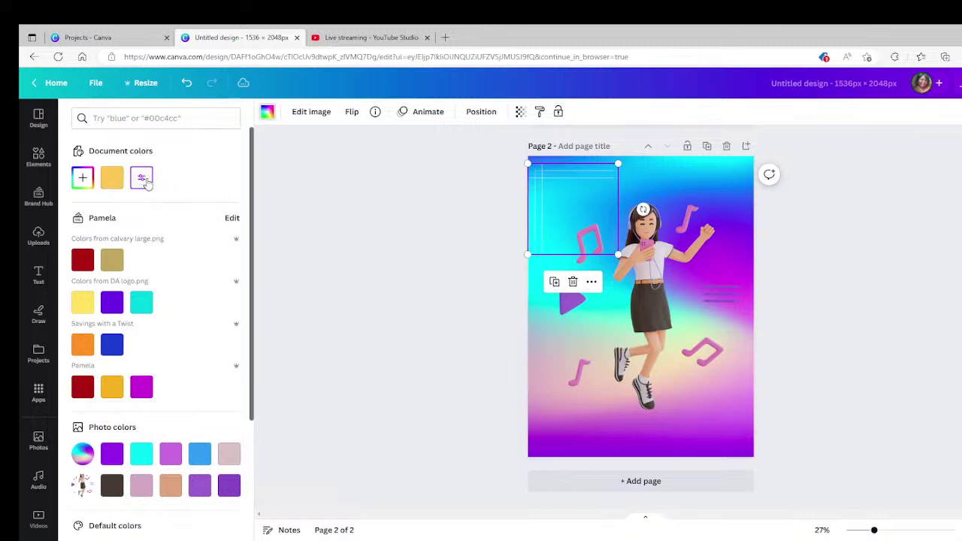
click(839, 296)
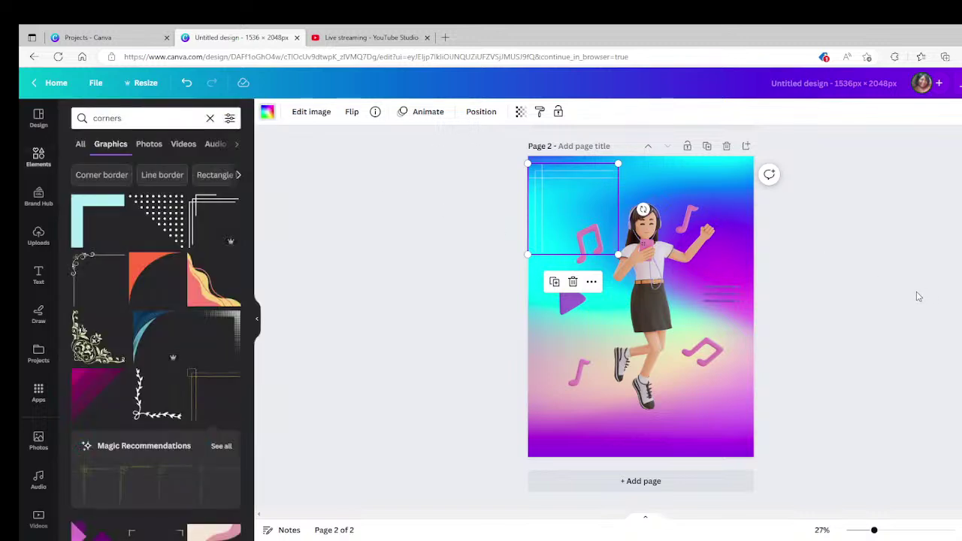
click(830, 298)
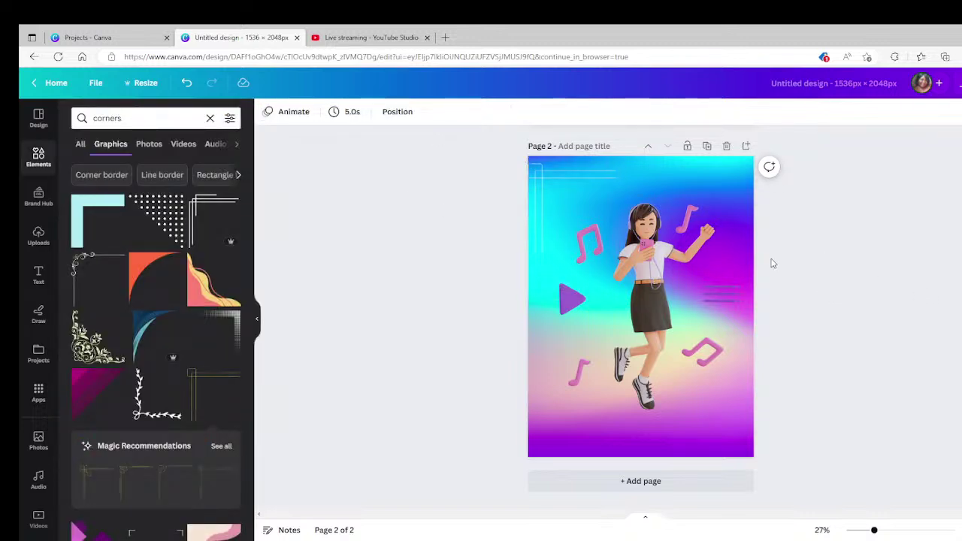
- Replace the white line corner with the blue geometric corner graphic at page 2's lower left, and delete that one too
click(561, 187)
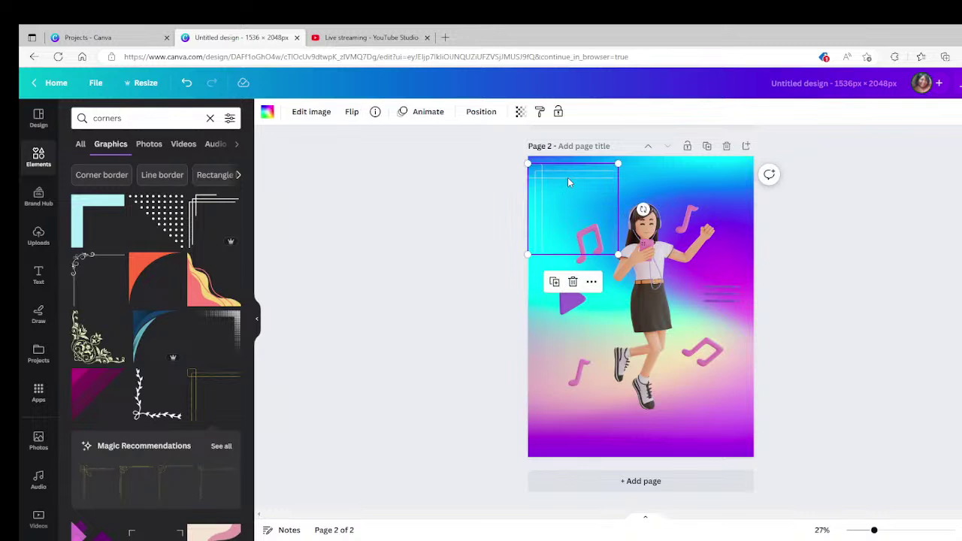
click(571, 282)
scroll(159, 274, down, 3)
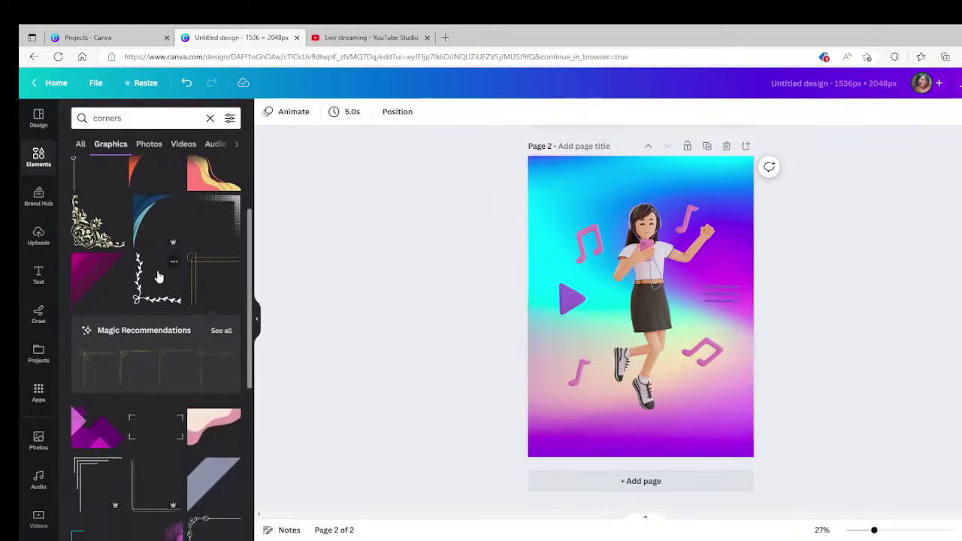
scroll(159, 277, down, 3)
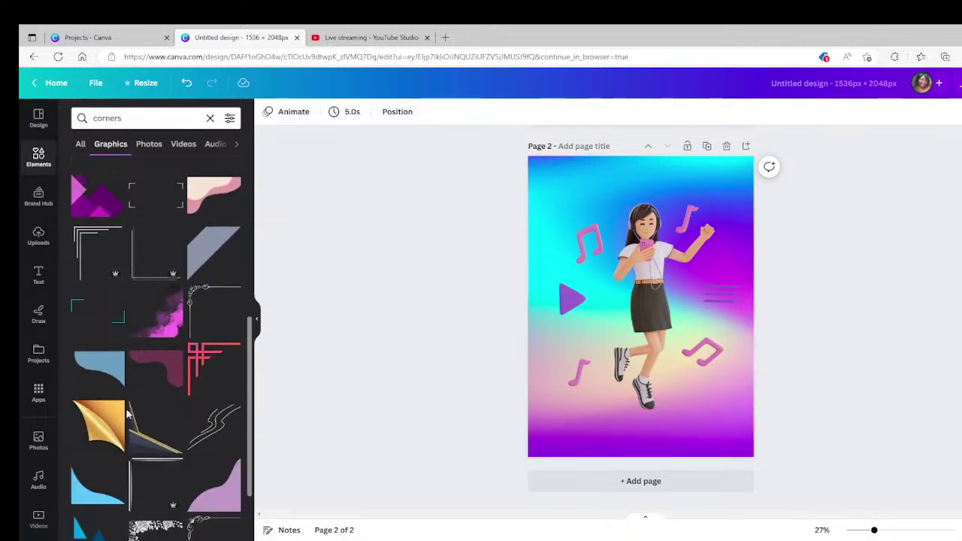
scroll(201, 443, down, 1)
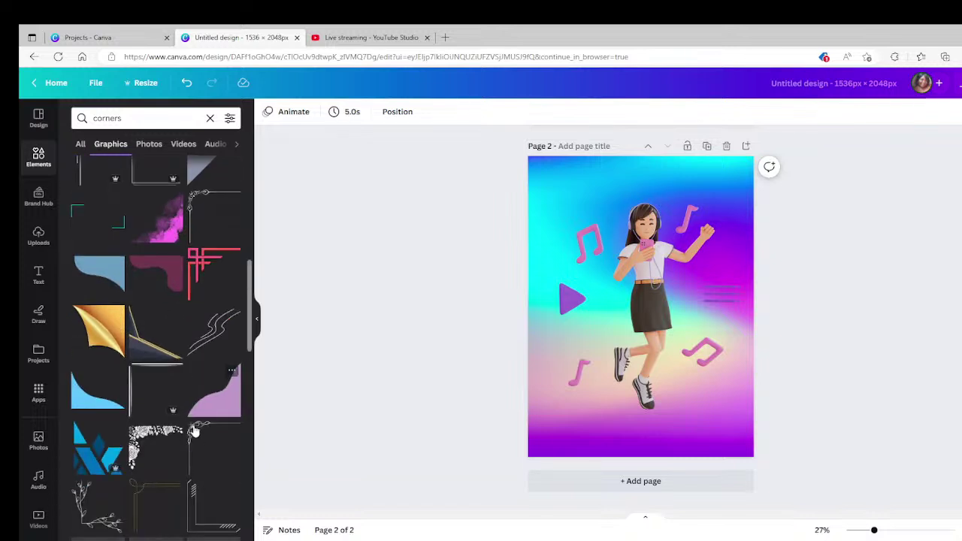
click(105, 449)
drag(643, 326, 561, 444)
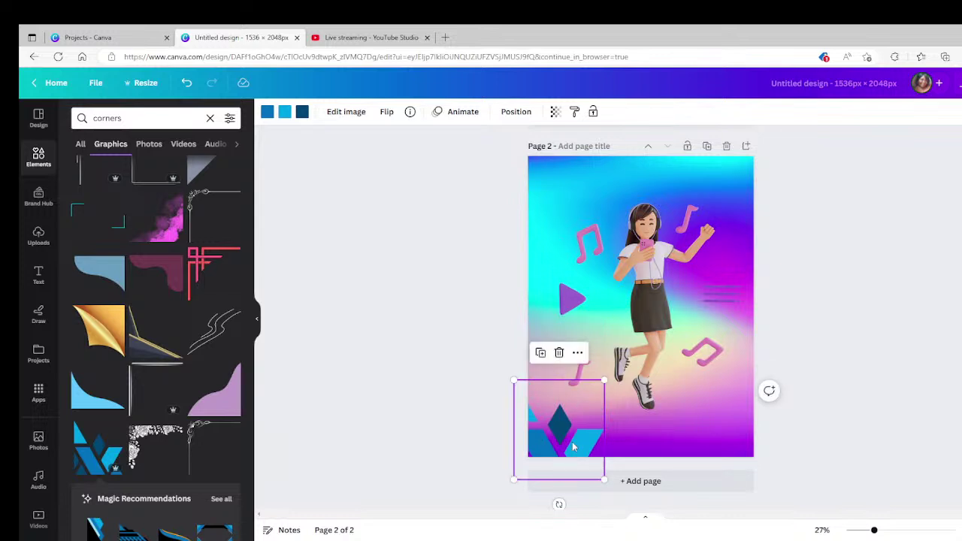
click(558, 353)
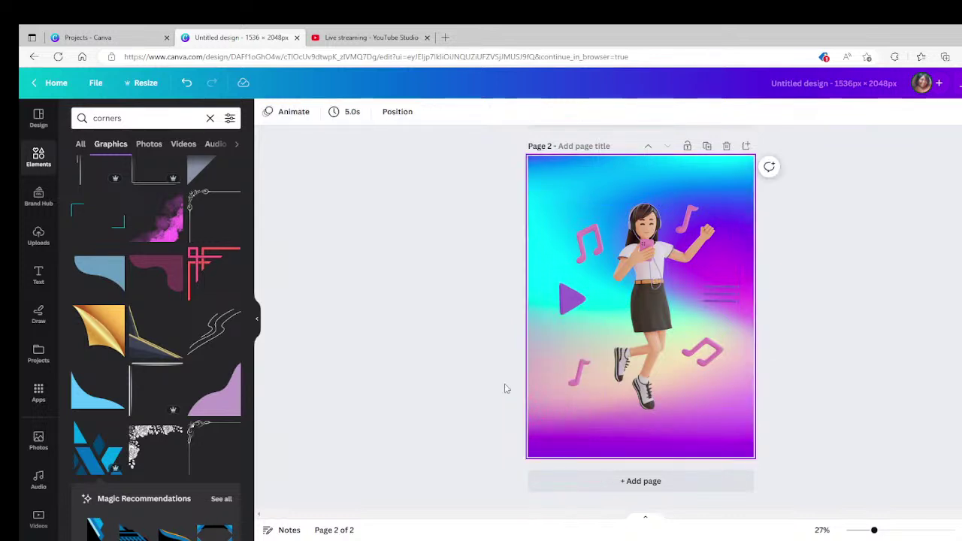
- Add the gold gradient corner graphic from the "corners" results and place it in page 2's lower-left corner
scroll(155, 340, down, 2)
scroll(244, 396, down, 2)
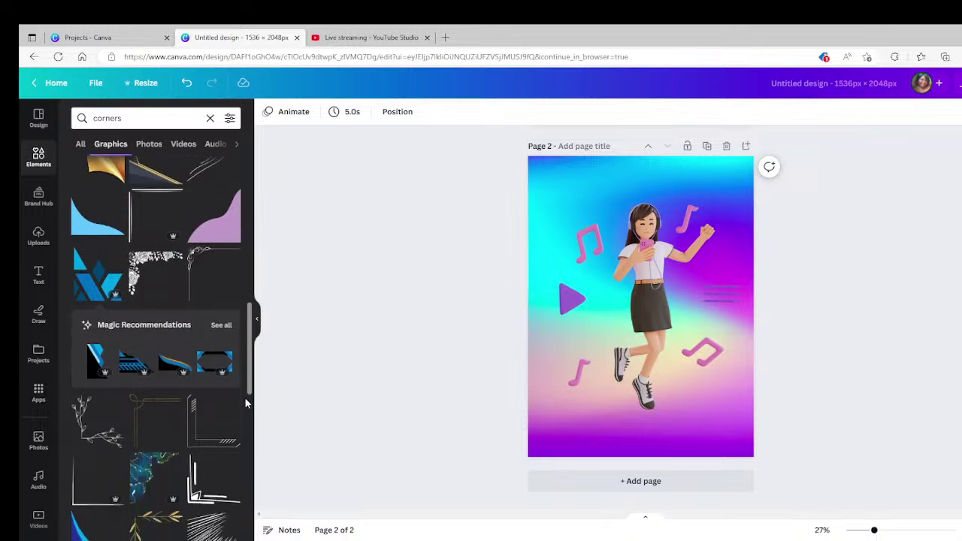
scroll(240, 405, down, 1)
scroll(123, 429, down, 2)
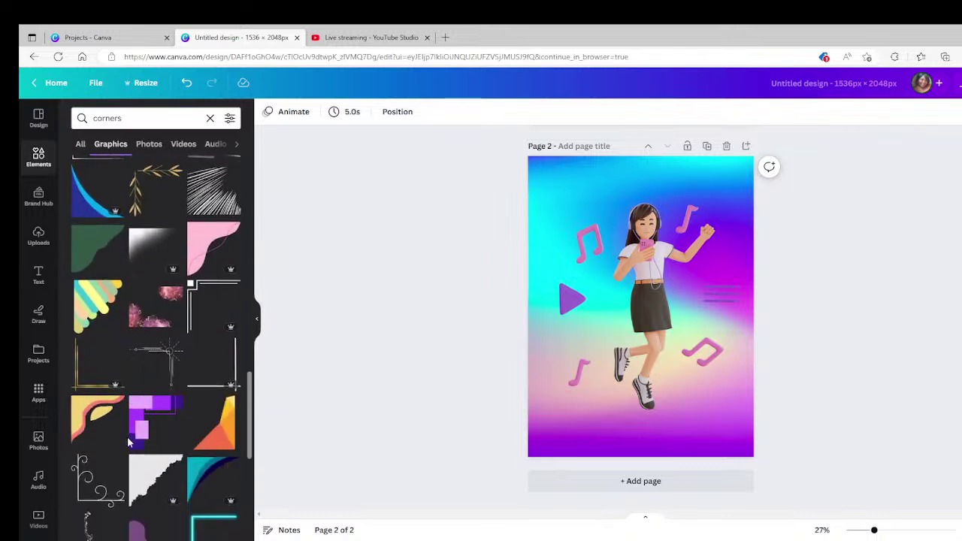
scroll(161, 382, down, 3)
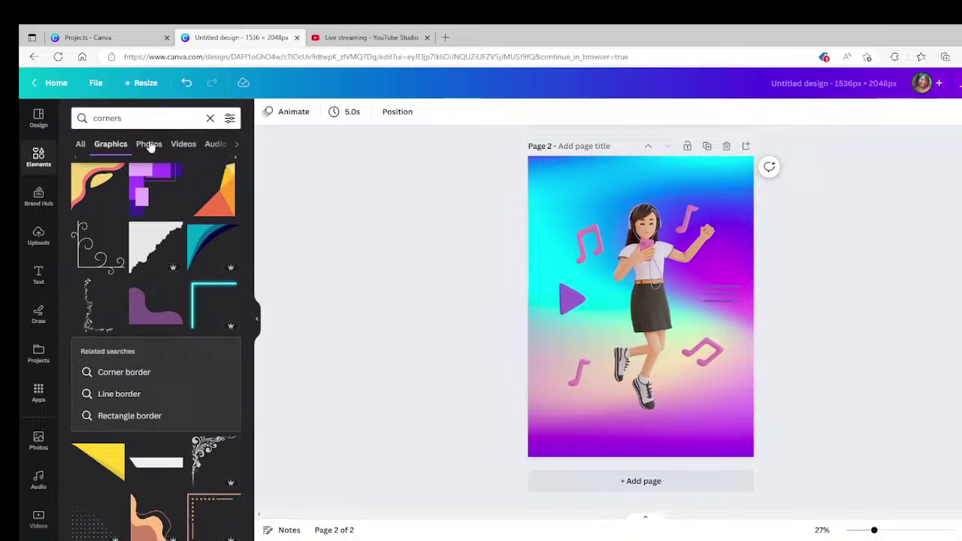
scroll(203, 415, down, 2)
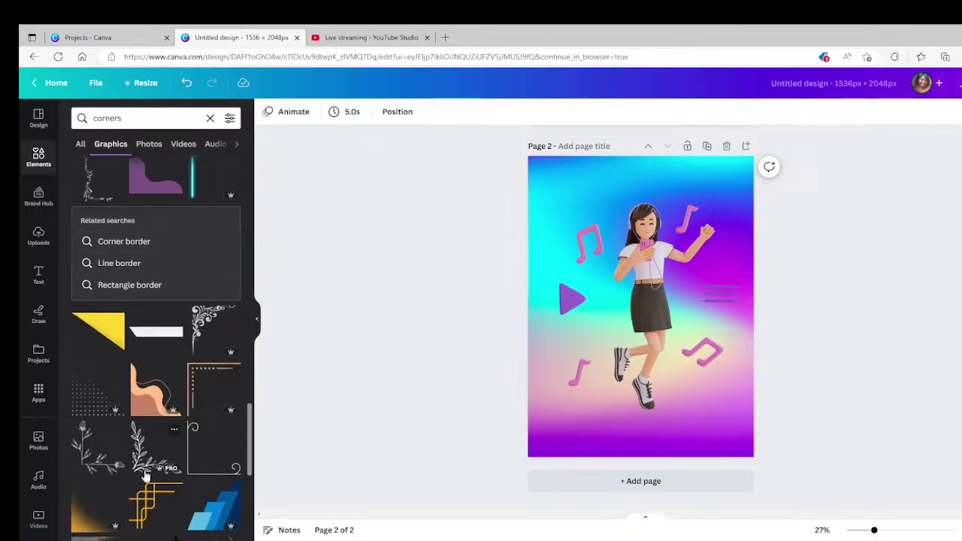
click(561, 398)
drag(605, 370, 569, 437)
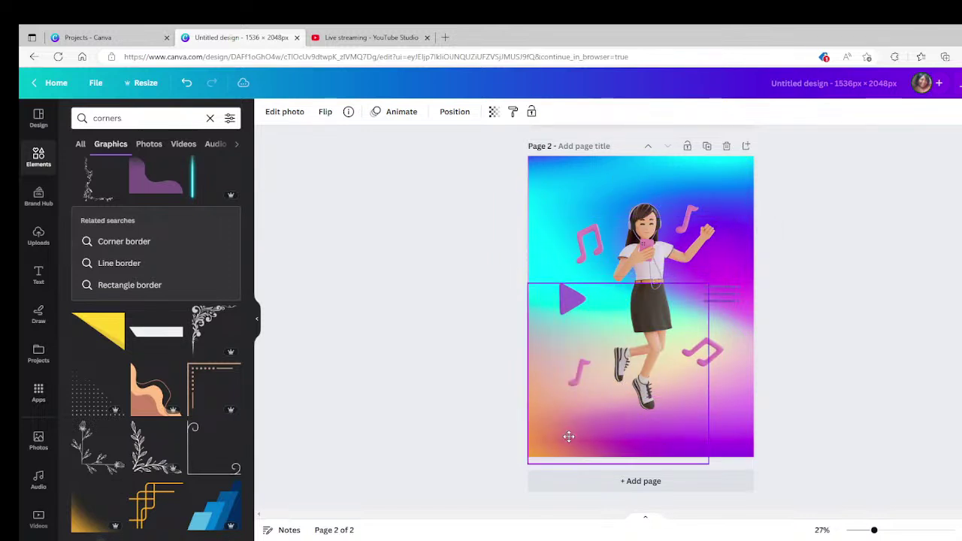
click(884, 332)
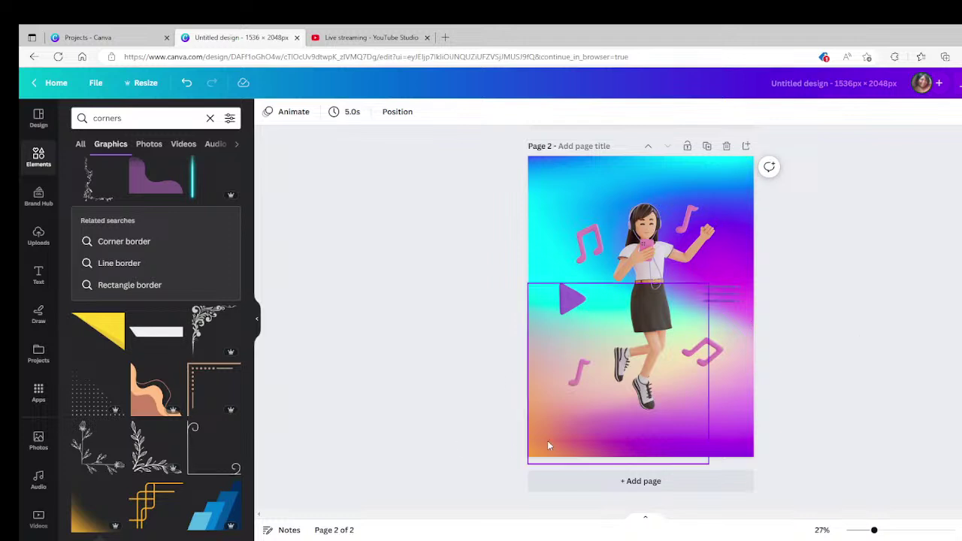
- Duplicate the gold gradient corner, flip the copy vertically and move it to the upper part of page 2
click(576, 431)
click(598, 256)
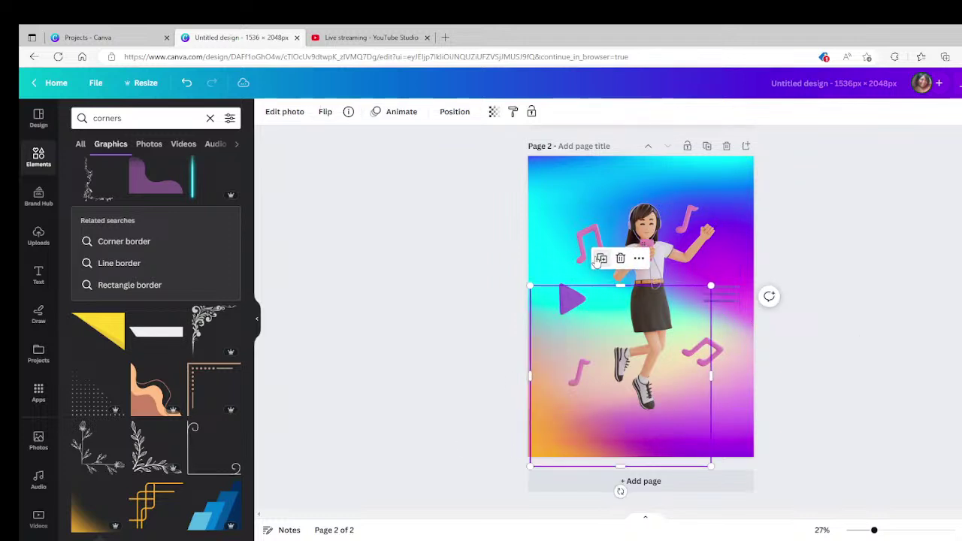
click(326, 112)
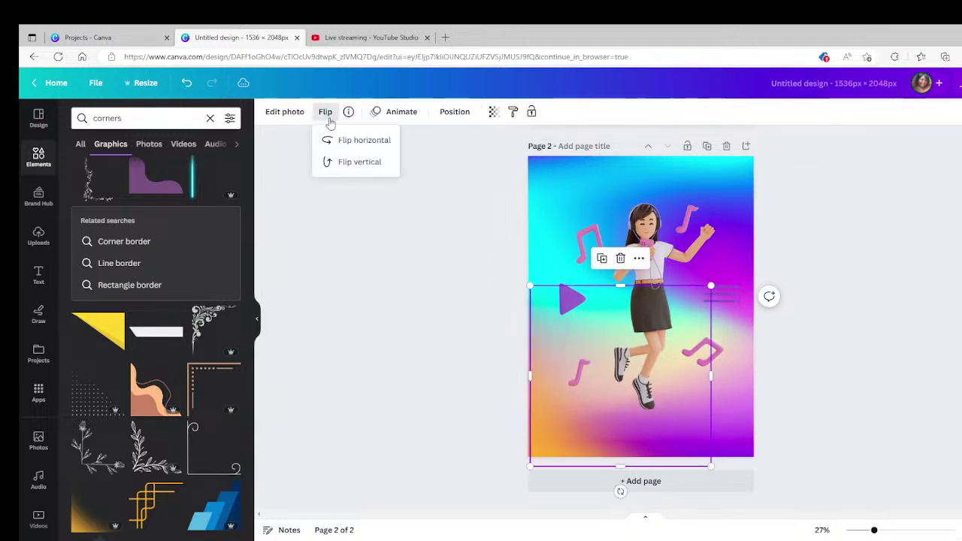
click(361, 164)
drag(600, 372, 633, 250)
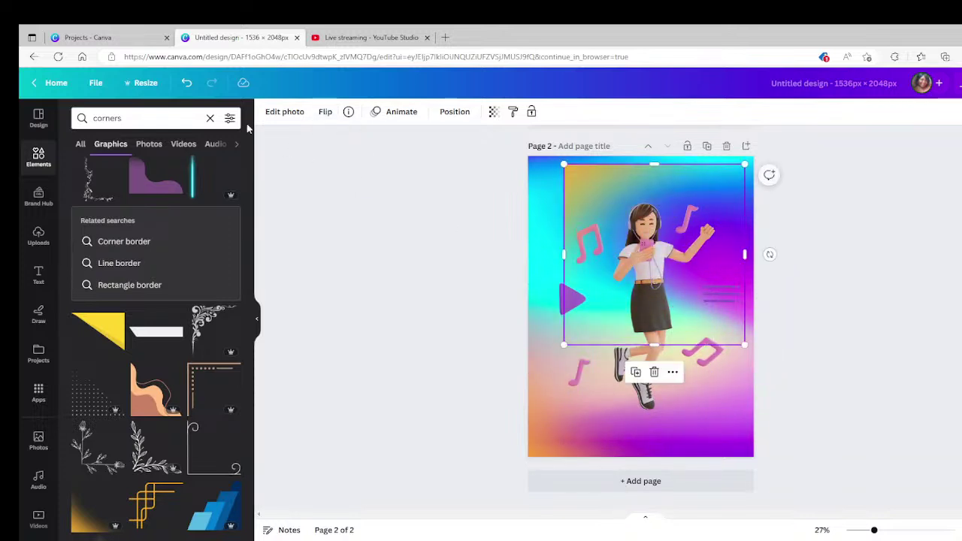
- Flip the copied gold gradient corner horizontally and align it with page 2's upper-right corner
click(325, 112)
click(364, 141)
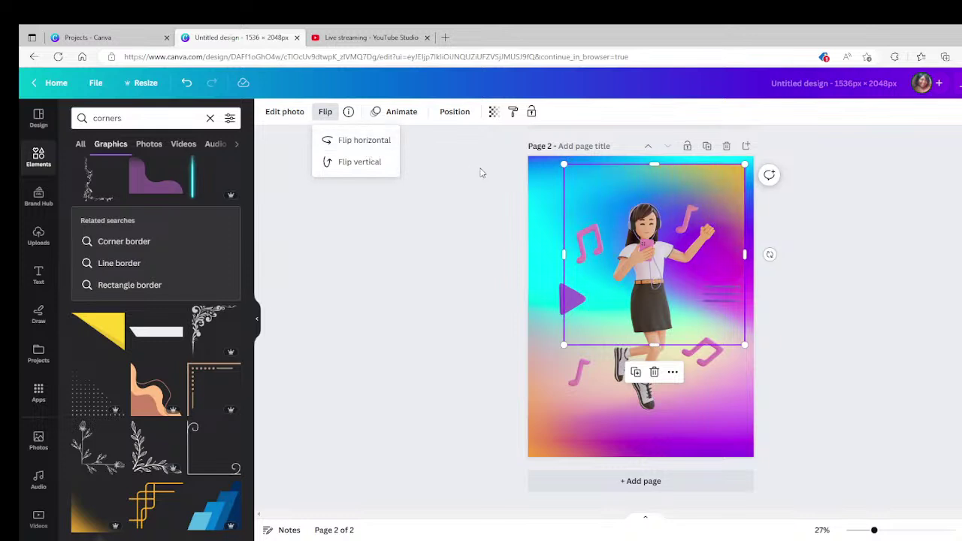
click(544, 209)
drag(583, 198, 588, 192)
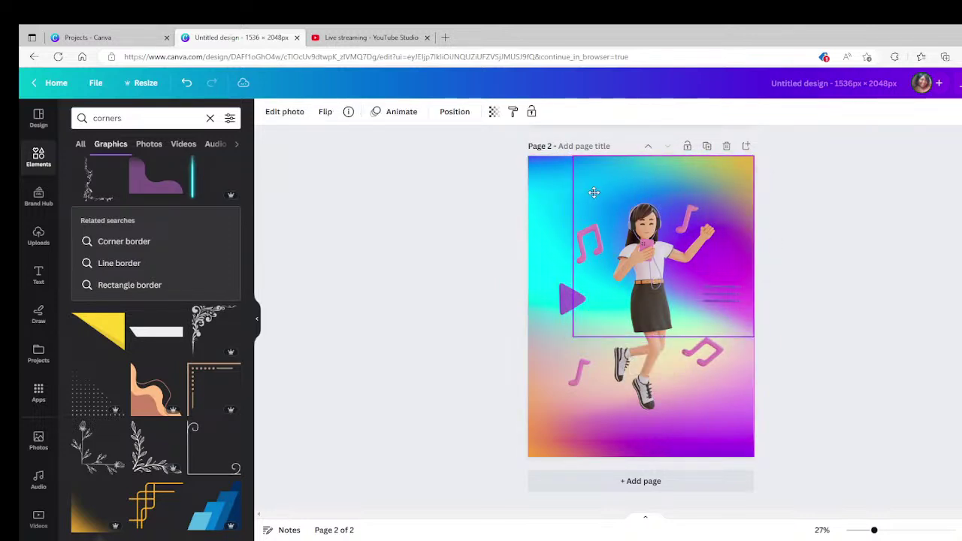
click(830, 248)
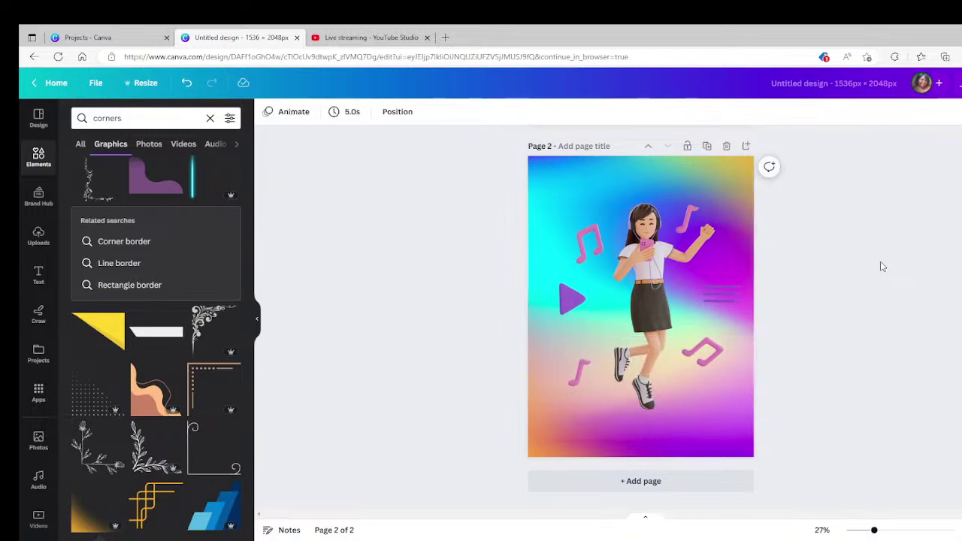
- Clear the "corners" search and show the full Lines & Shapes collection
click(124, 118)
drag(124, 118, 79, 101)
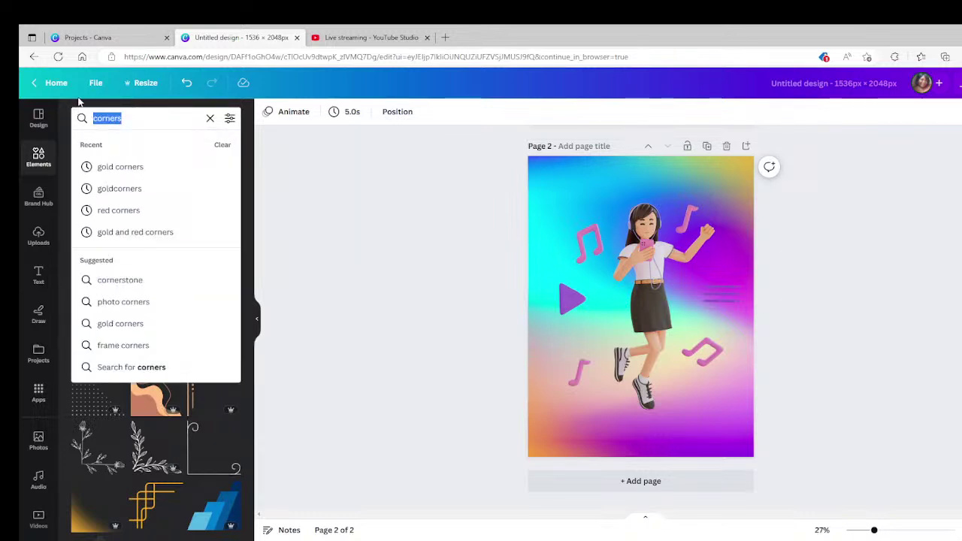
key(BackSpace)
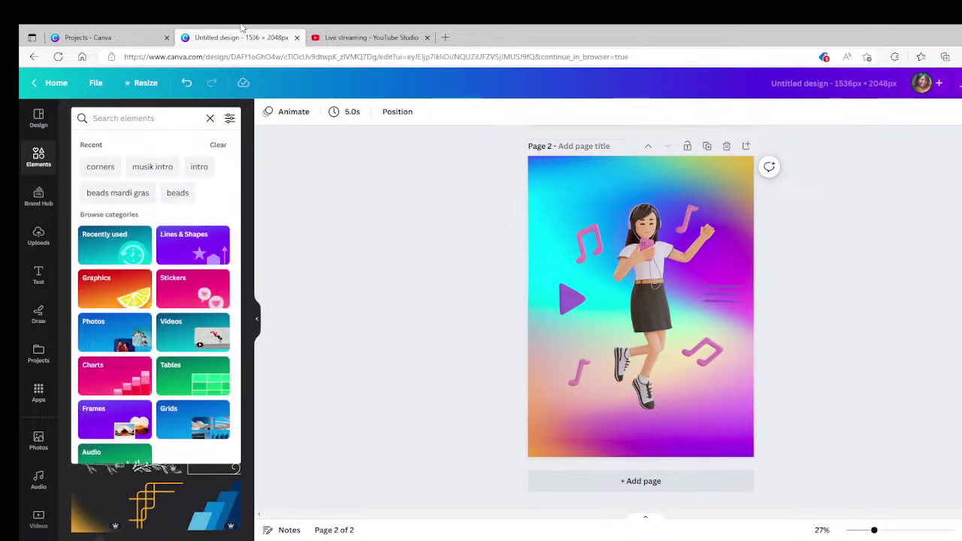
scroll(378, 203, up, 1)
scroll(378, 204, down, 1)
scroll(150, 225, down, 1)
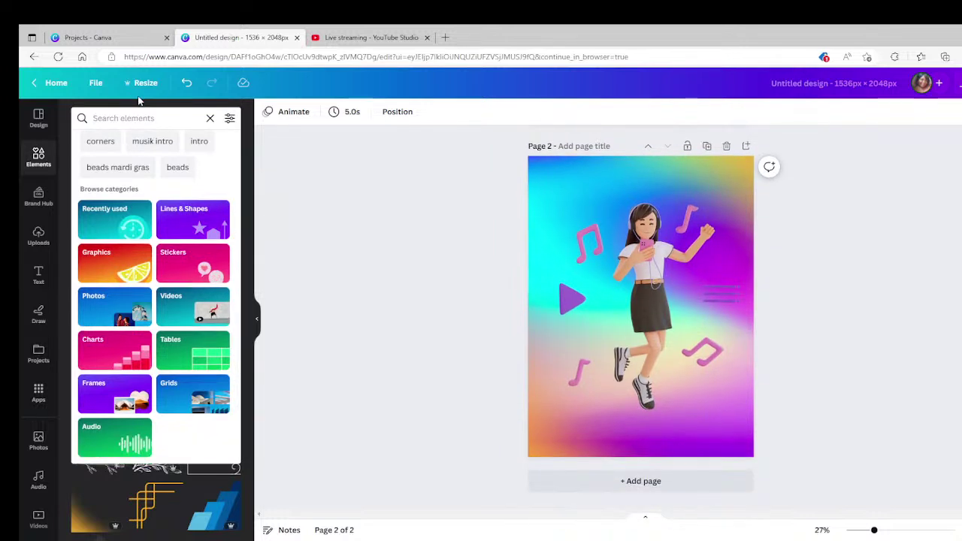
click(38, 157)
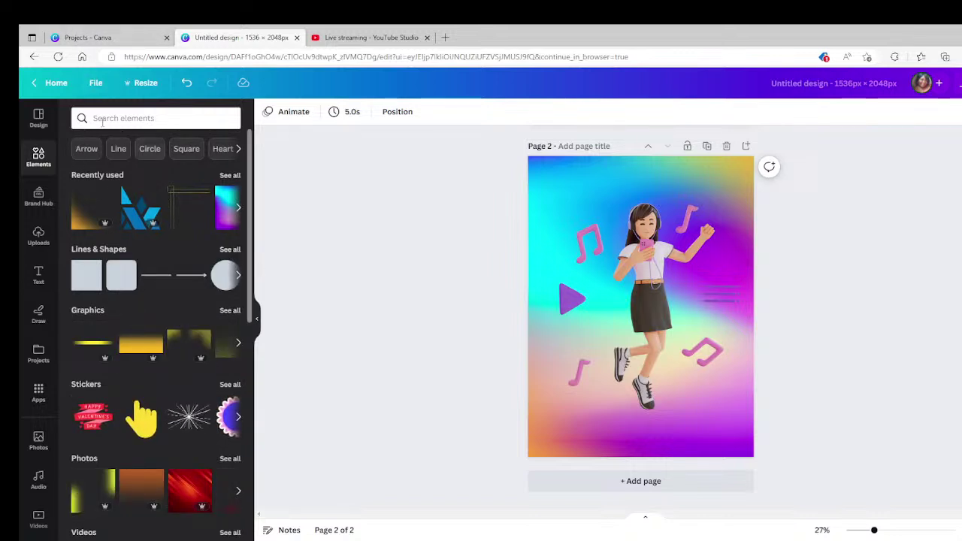
click(194, 260)
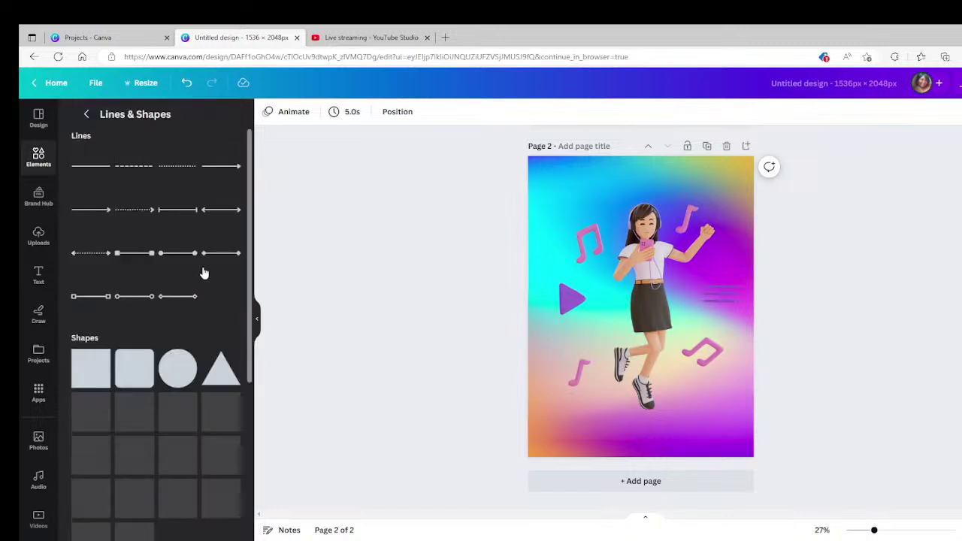
- Add a circle to page 2 and stretch it into a large oval covering the dancing girl and the music notes
click(177, 368)
drag(606, 273, 569, 183)
drag(593, 243, 627, 221)
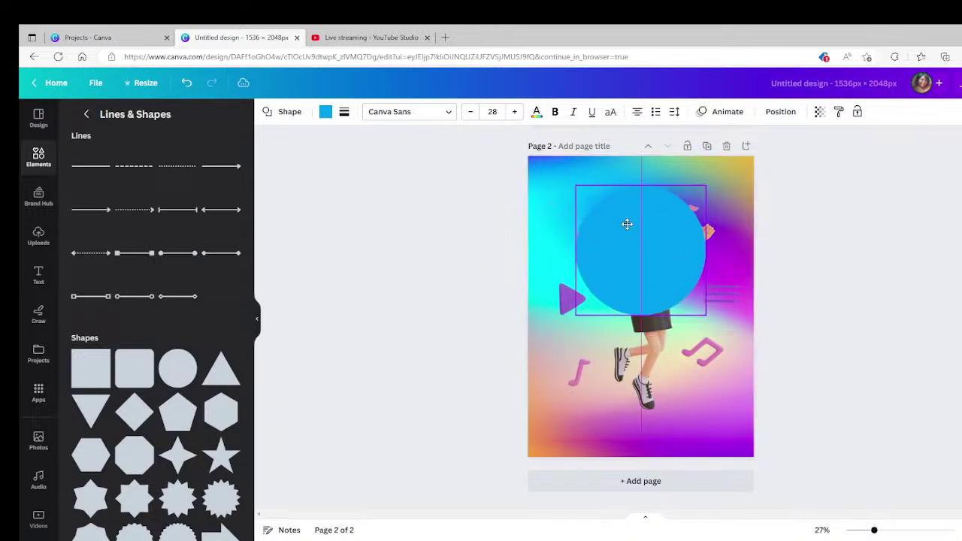
drag(641, 316, 641, 415)
drag(703, 301, 740, 301)
drag(573, 300, 539, 301)
drag(640, 185, 639, 183)
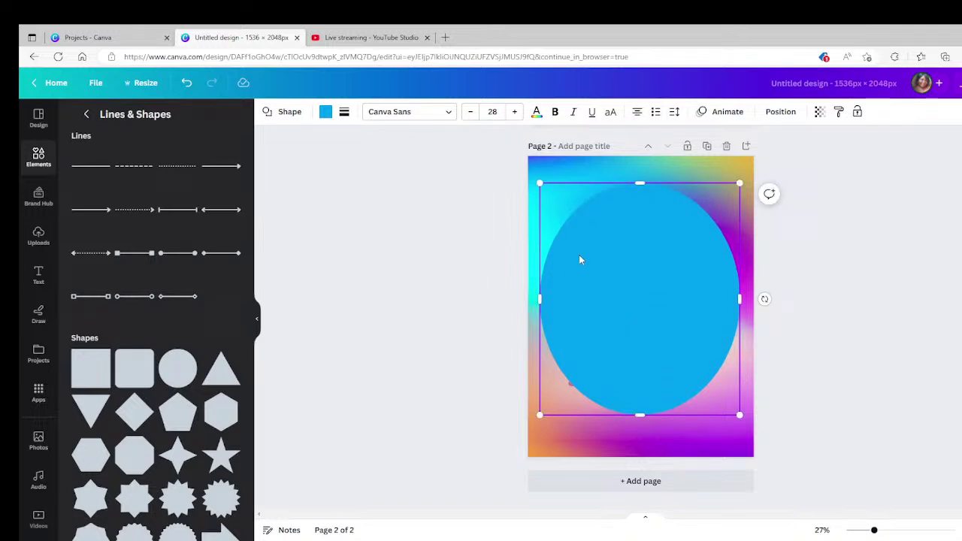
click(576, 435)
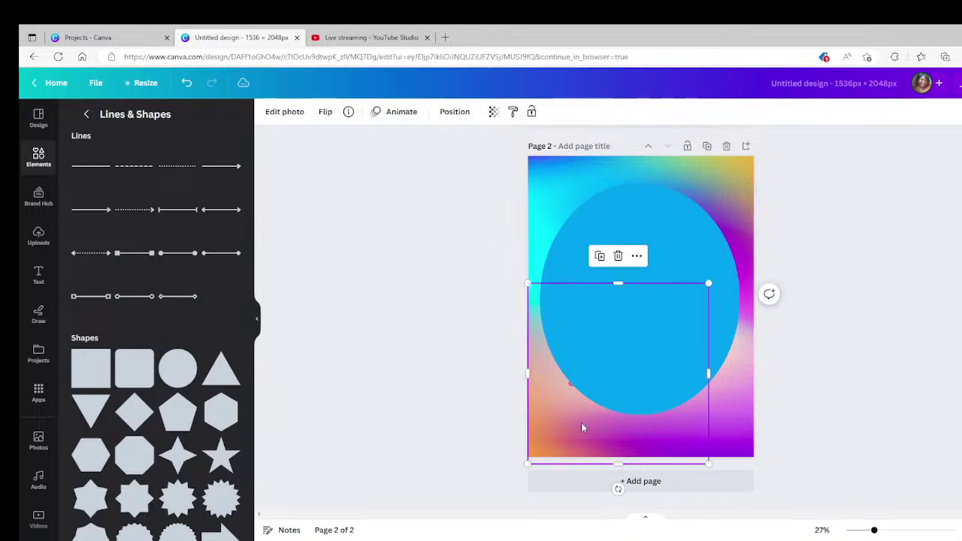
click(665, 222)
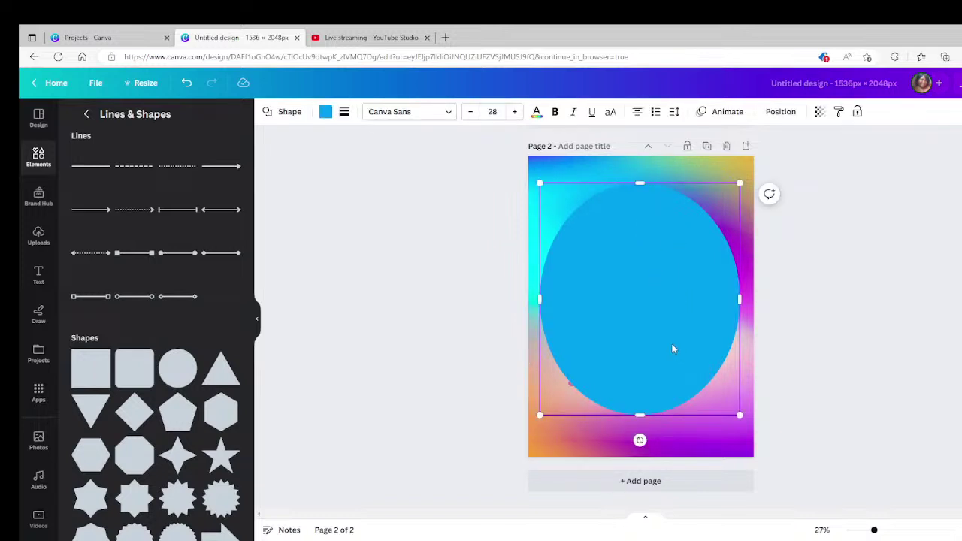
key(ctrl+u)
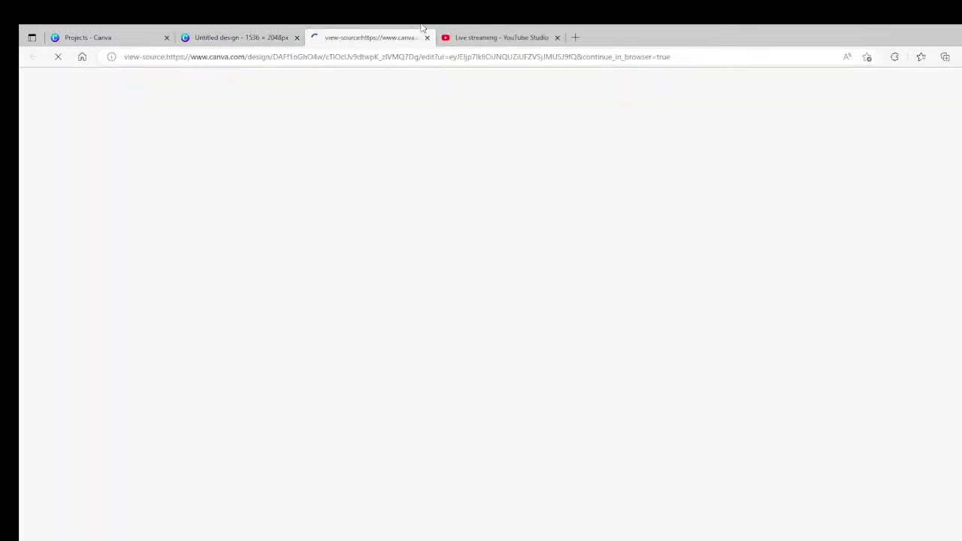
click(426, 38)
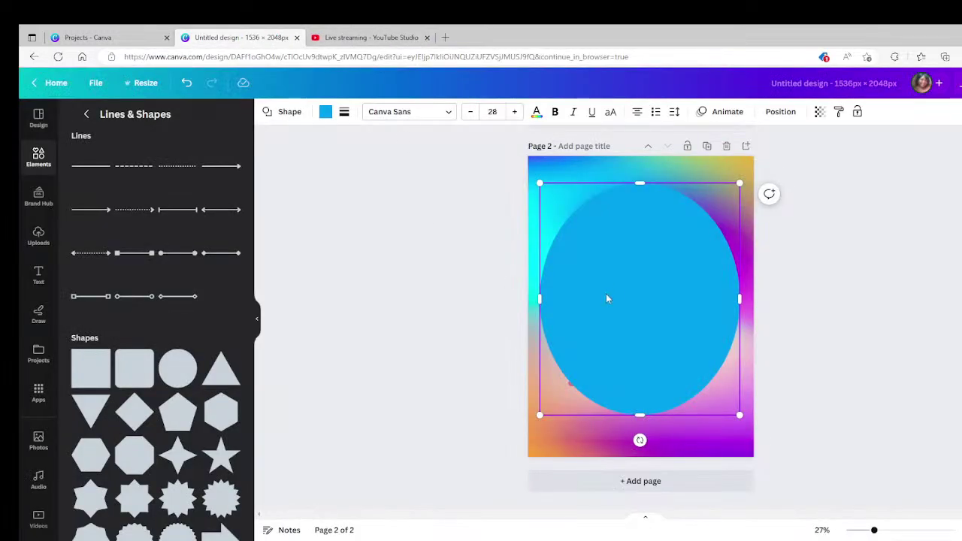
key(alt+Left)
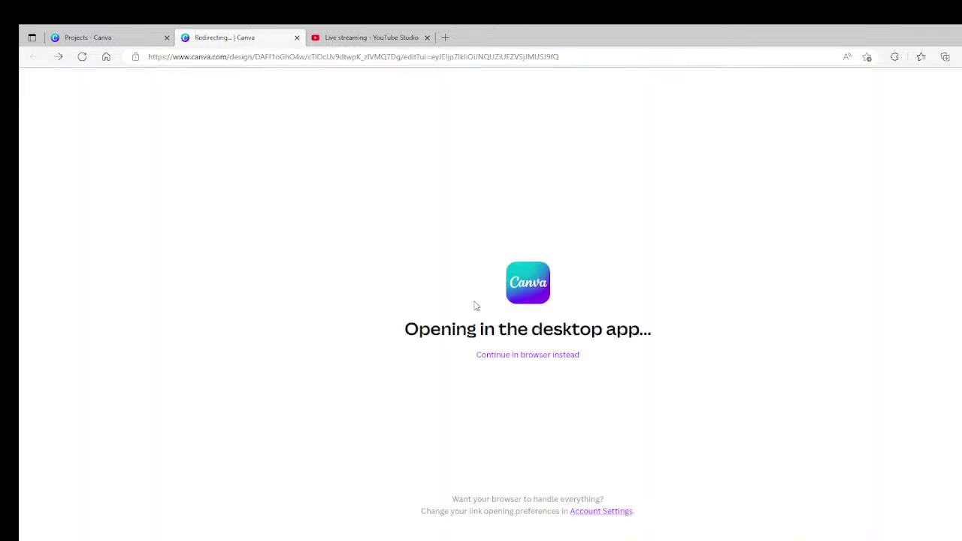
click(509, 360)
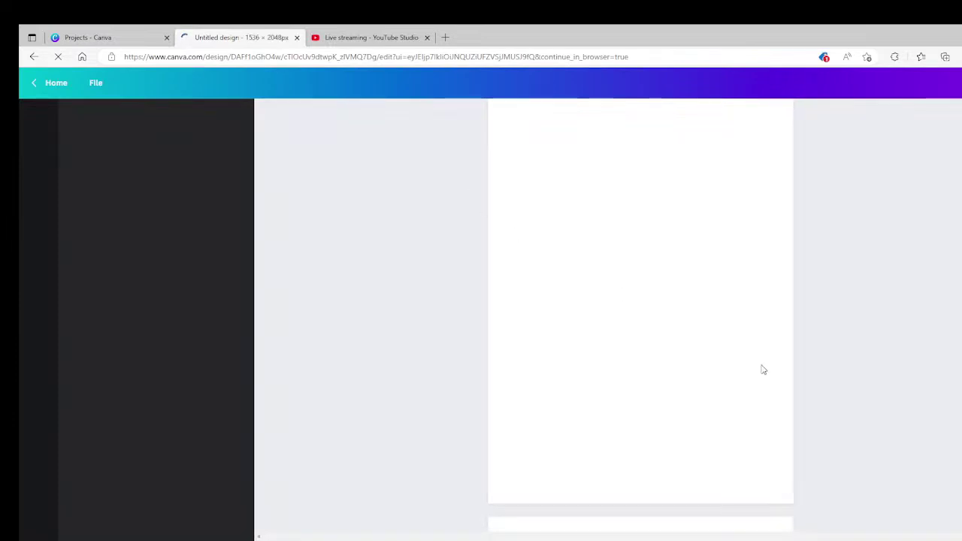
- Send the blue oval on page 2 to the back, behind the dancing girl and the corner graphics
scroll(786, 339, down, 5)
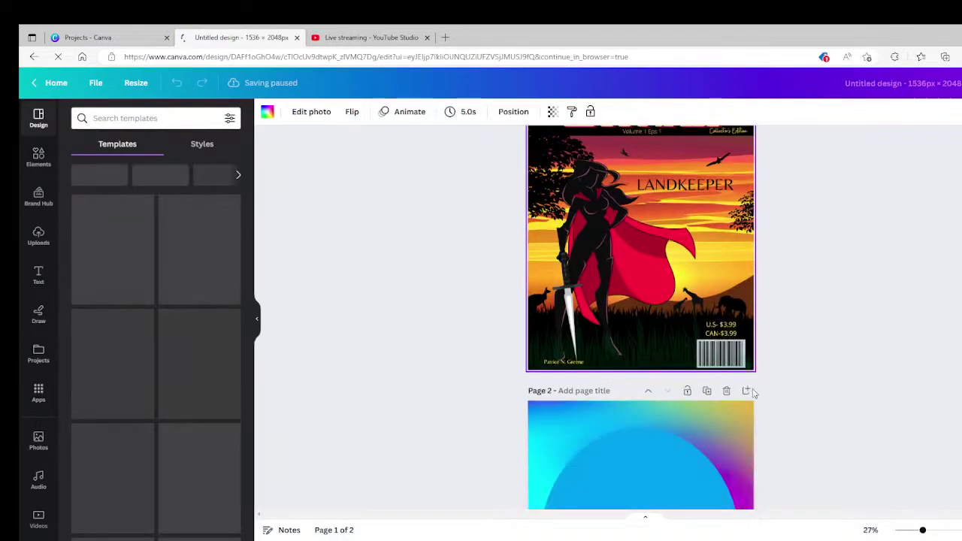
scroll(726, 396, down, 1)
click(636, 341)
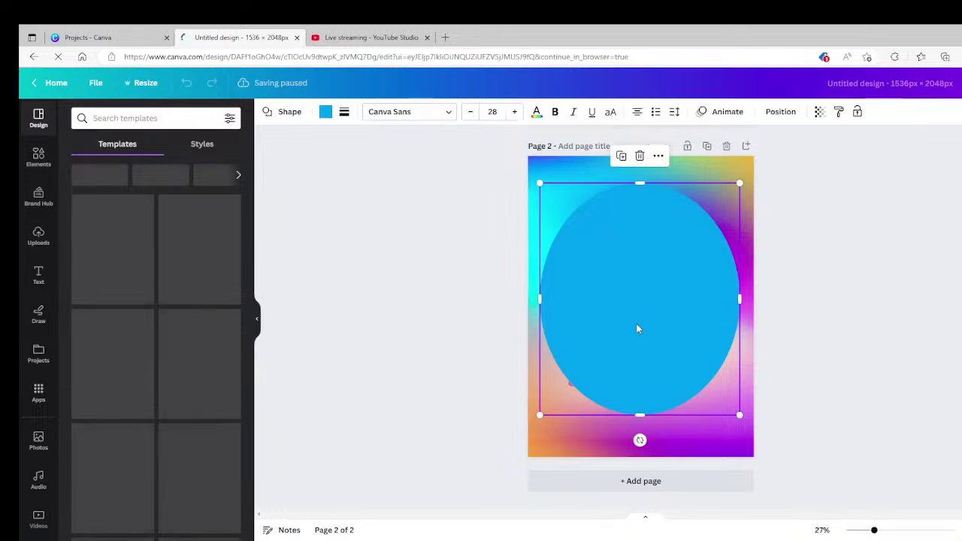
click(658, 156)
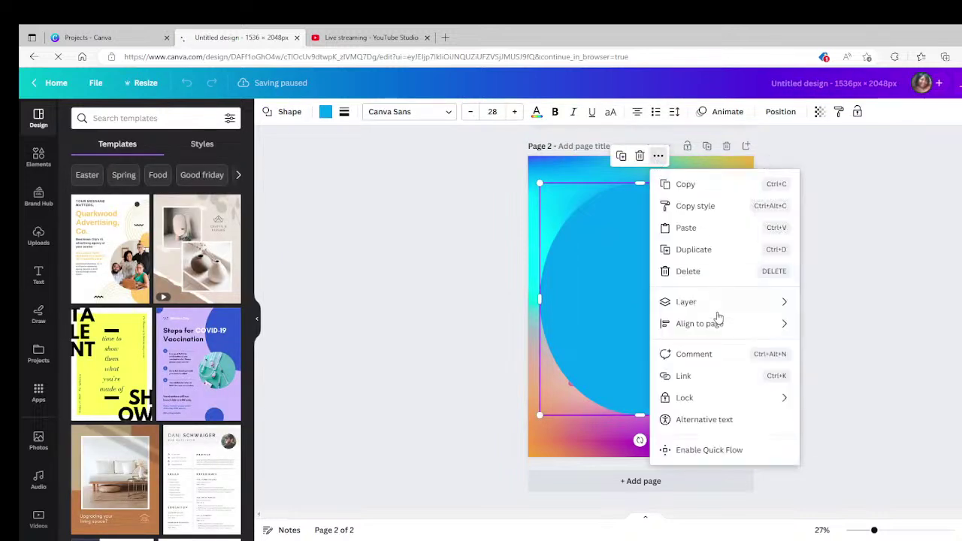
mouse_move(719, 303)
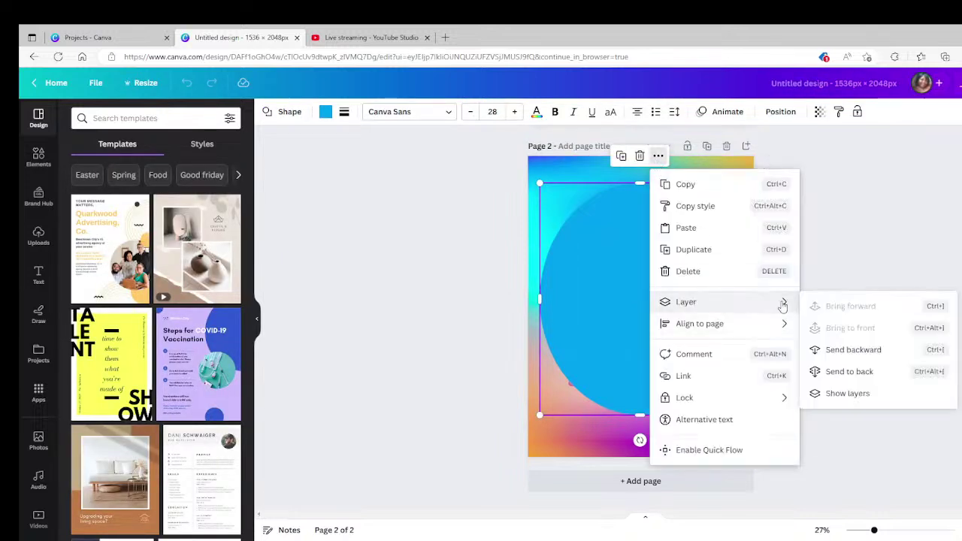
click(840, 372)
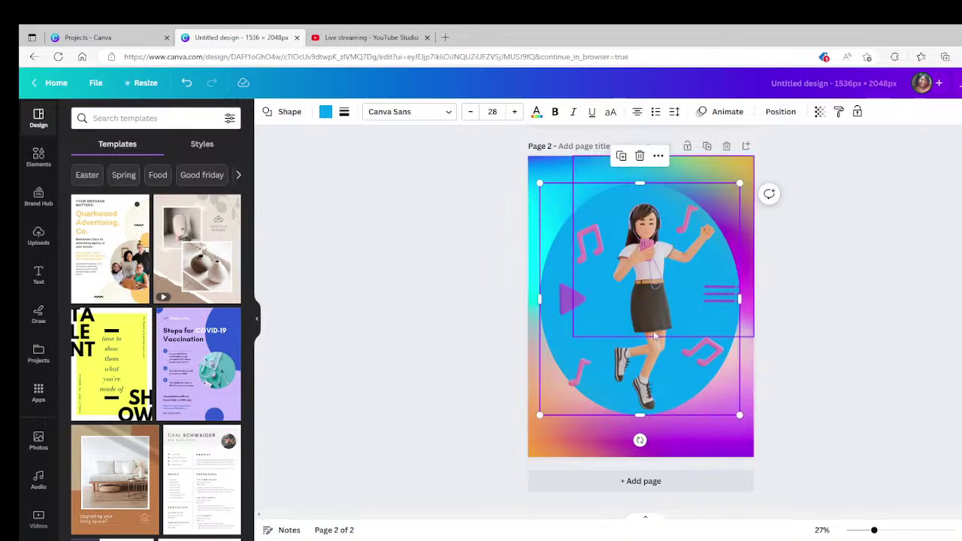
click(916, 315)
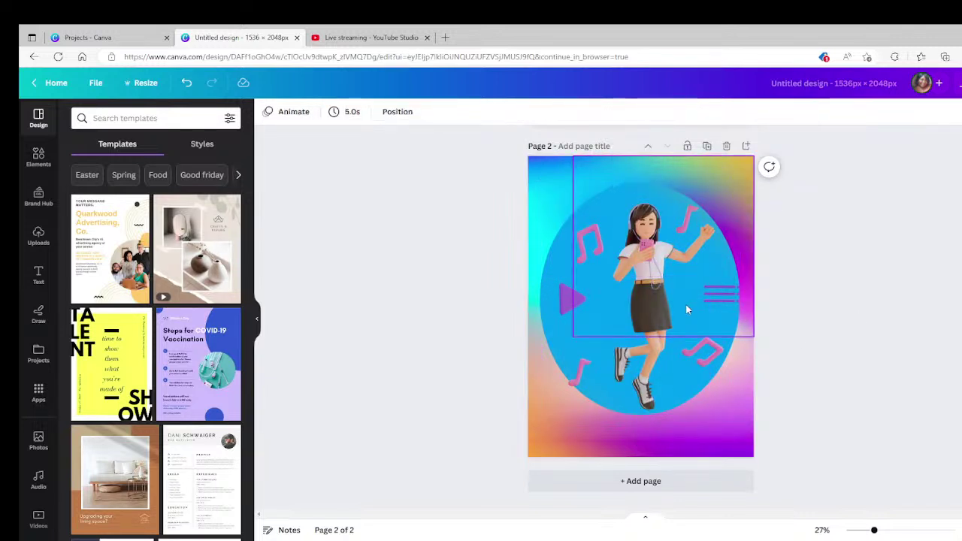
- Select the blue oval behind the dancing girl and show the list of page 2's layers
mouse_move(635, 300)
mouse_down()
mouse_move(641, 328)
mouse_move(647, 296)
mouse_up()
click(640, 288)
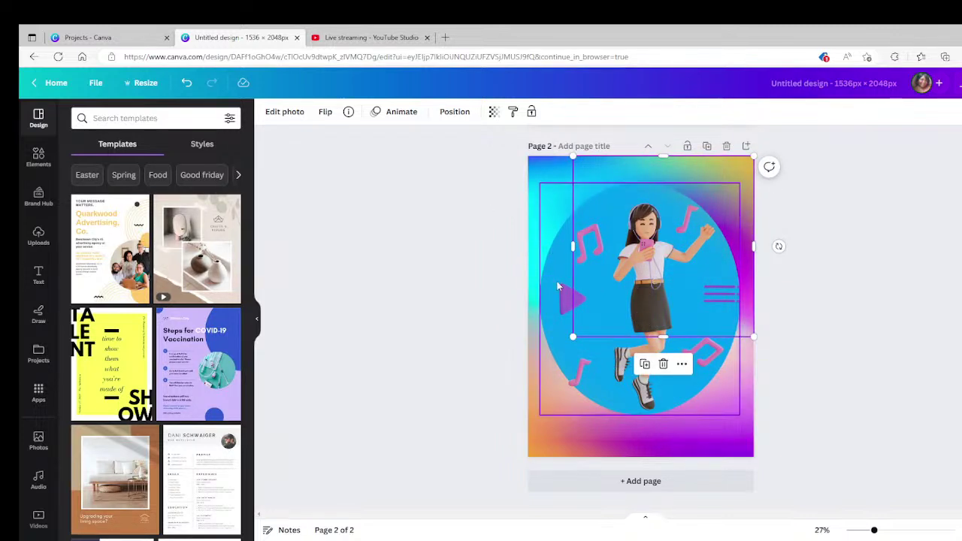
right_click(545, 211)
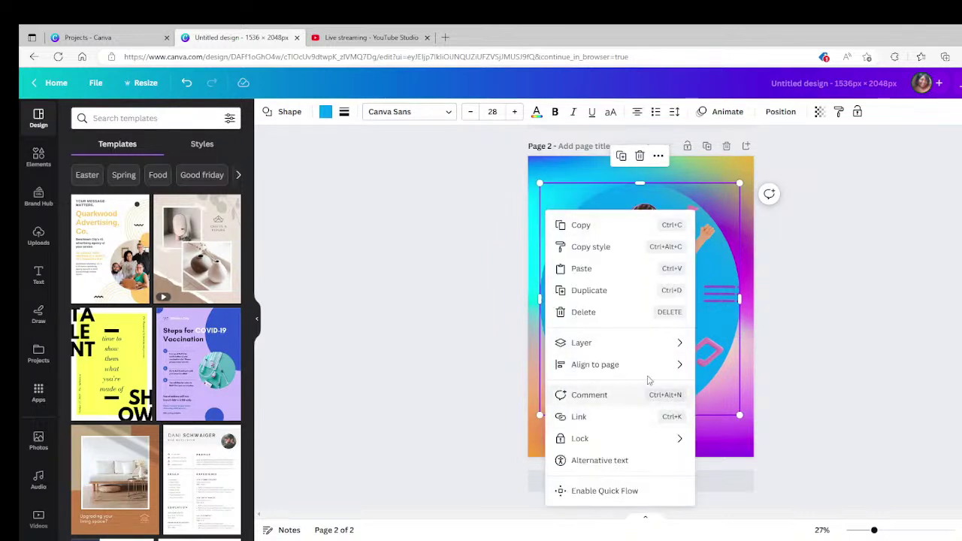
mouse_move(678, 343)
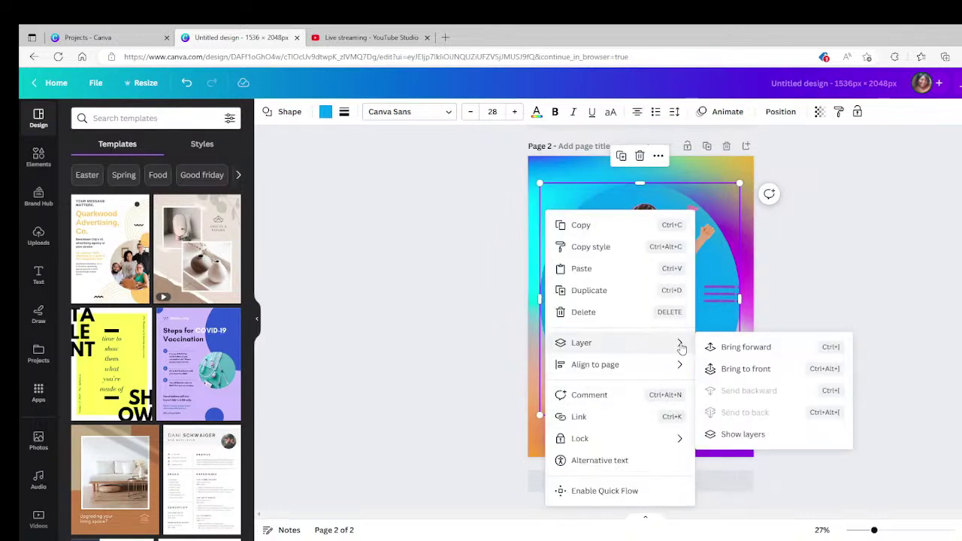
click(742, 433)
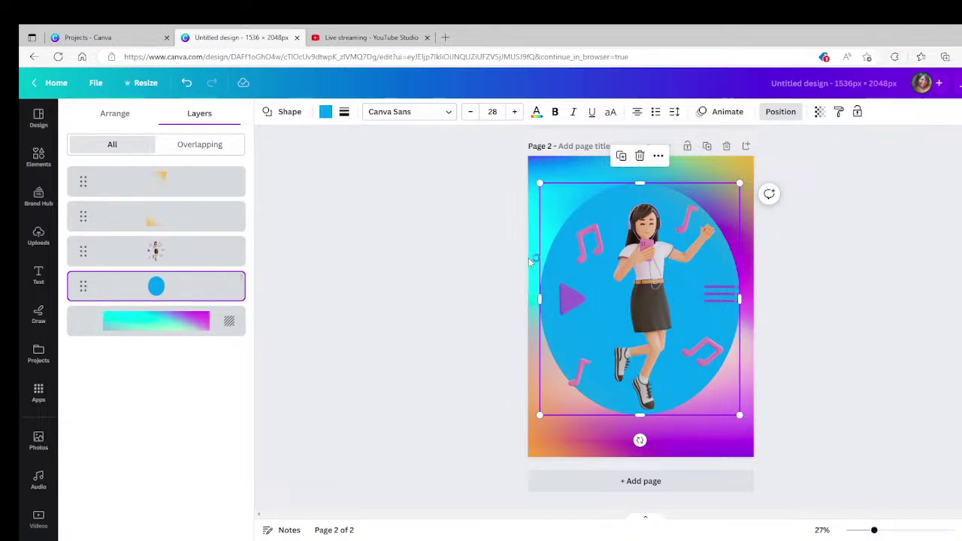
- Try dark red on the oval behind the dancing girl, and settle on white (#ffffff) as its fill
click(326, 112)
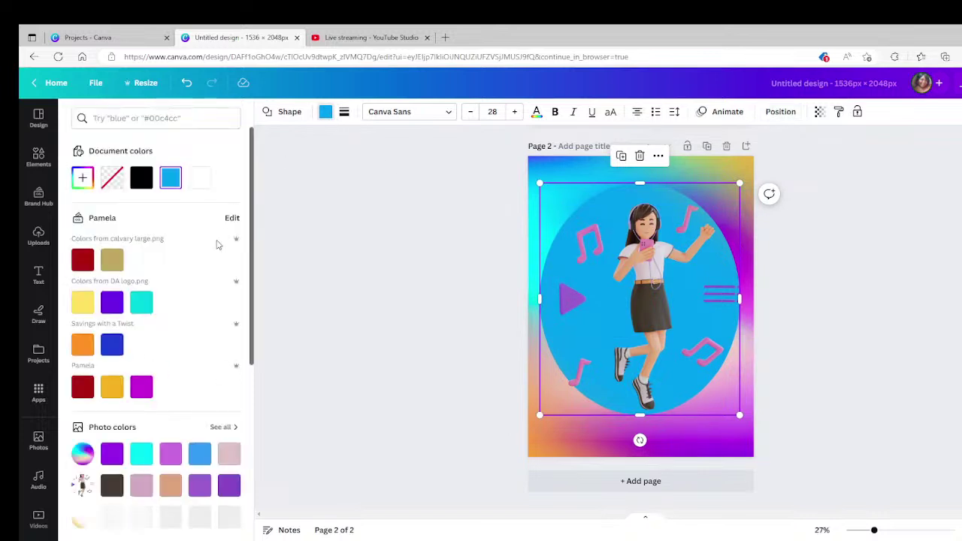
click(83, 260)
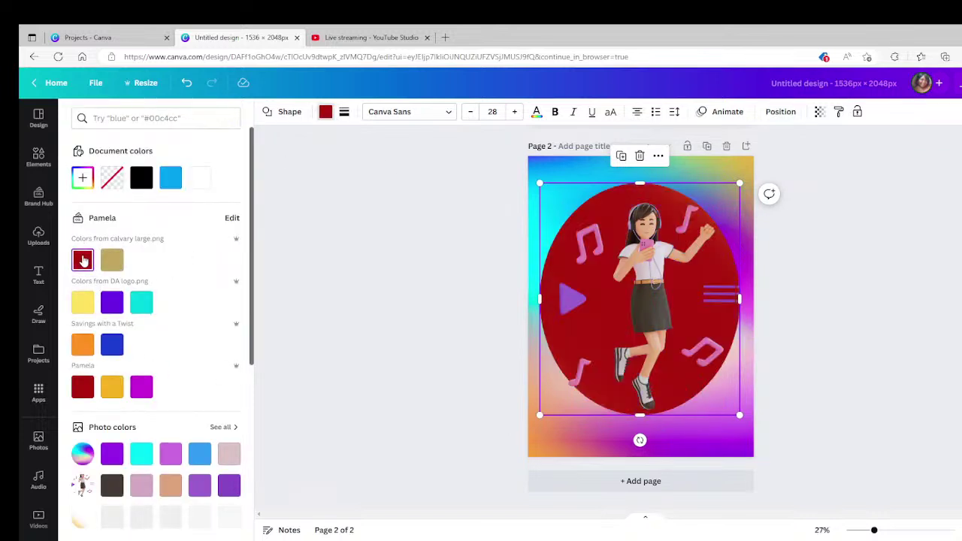
click(201, 180)
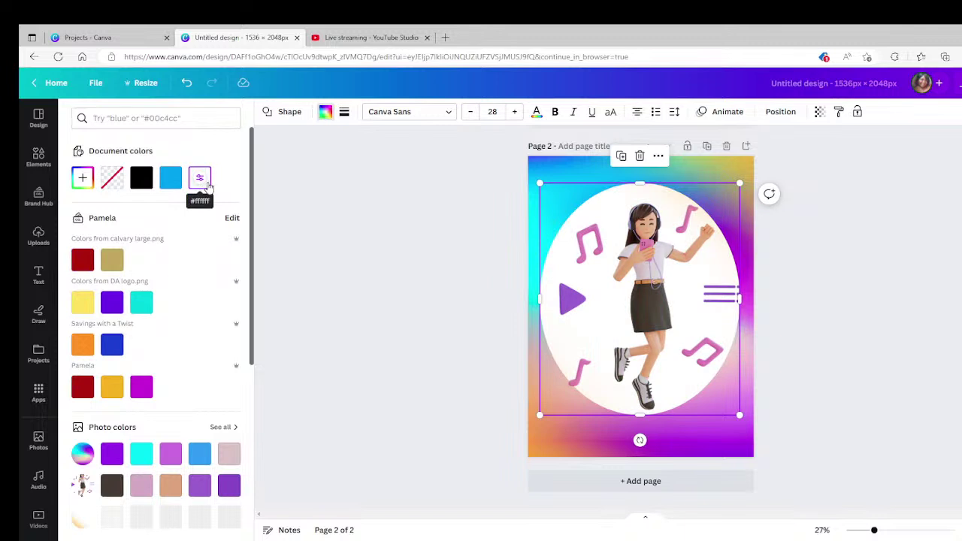
click(903, 291)
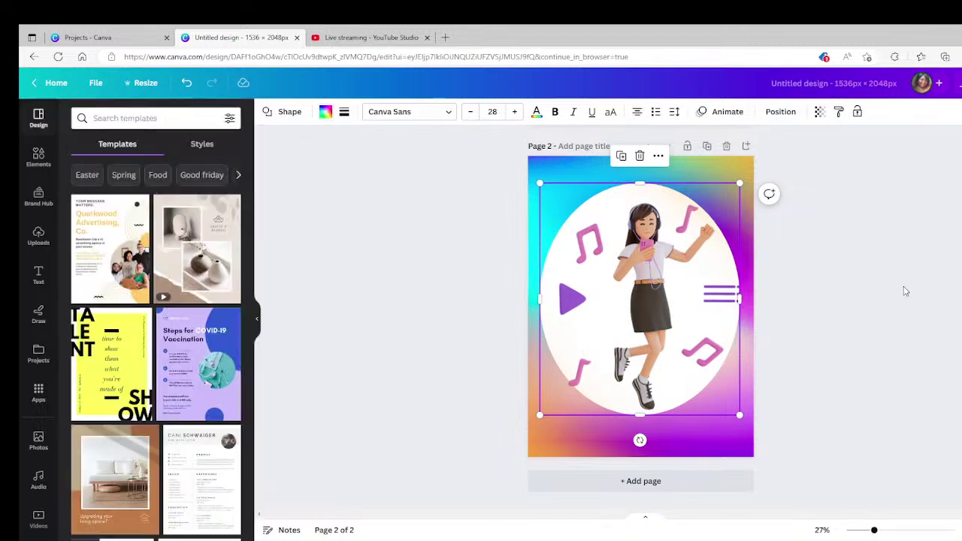
click(904, 291)
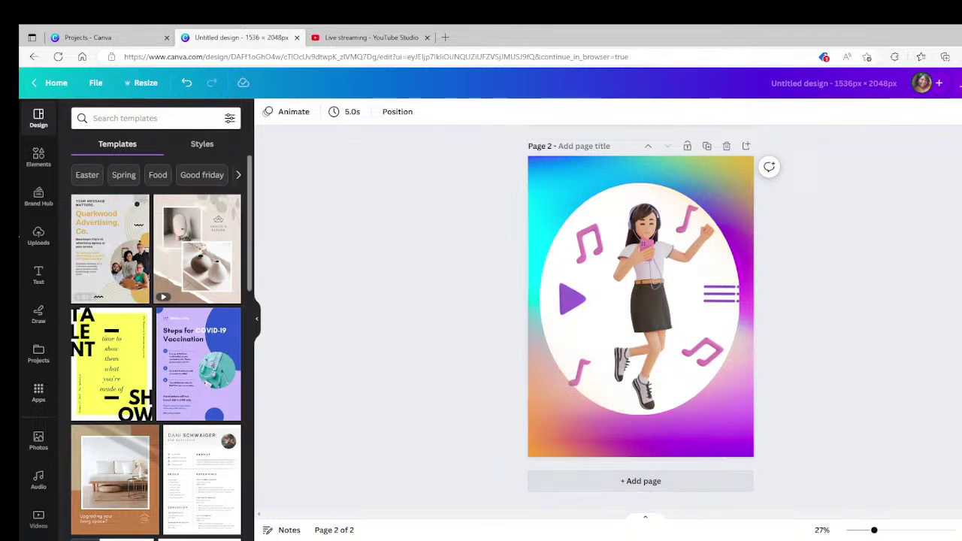
- Add the glowing yellow "Sparkle" text style to page 2 and place it below the dancing girl's feet
click(38, 275)
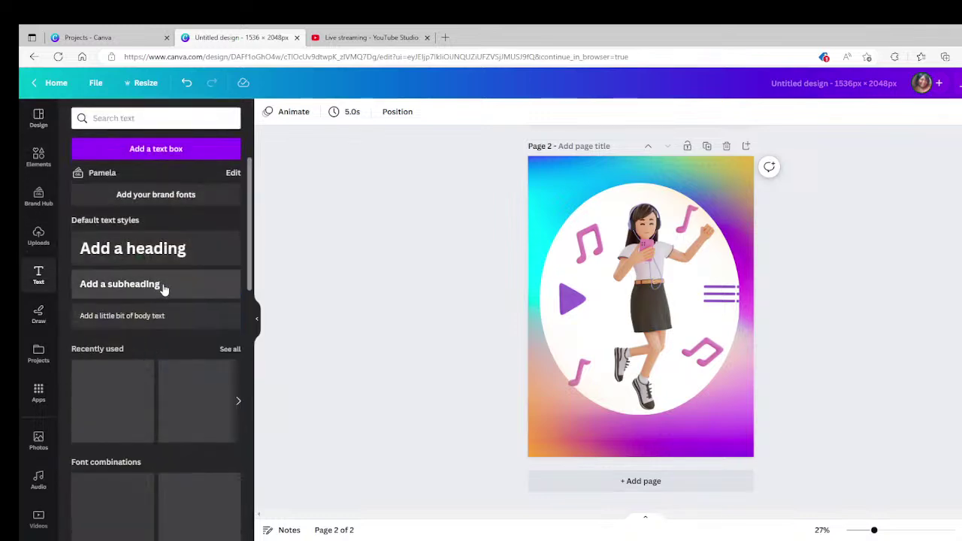
scroll(176, 330, down, 4)
scroll(194, 338, down, 3)
click(122, 460)
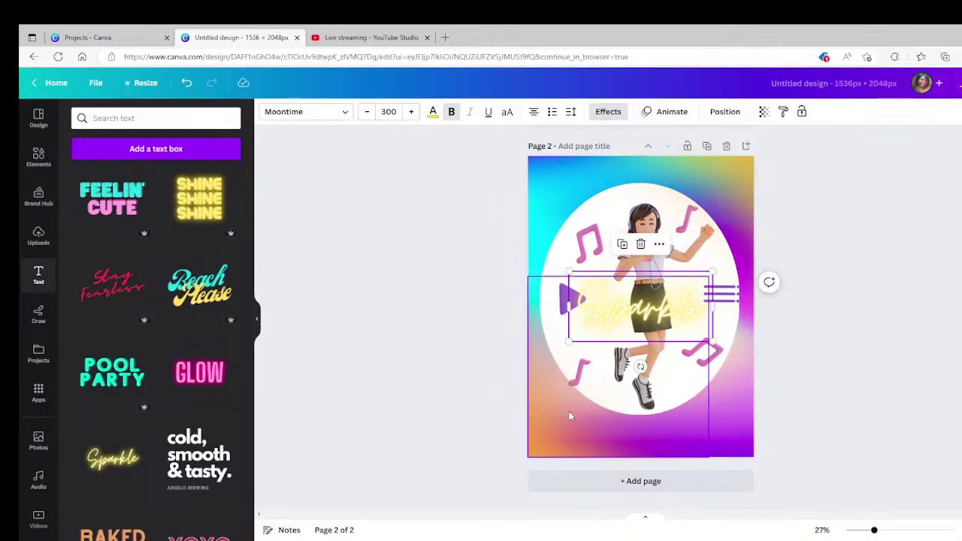
drag(630, 303, 630, 430)
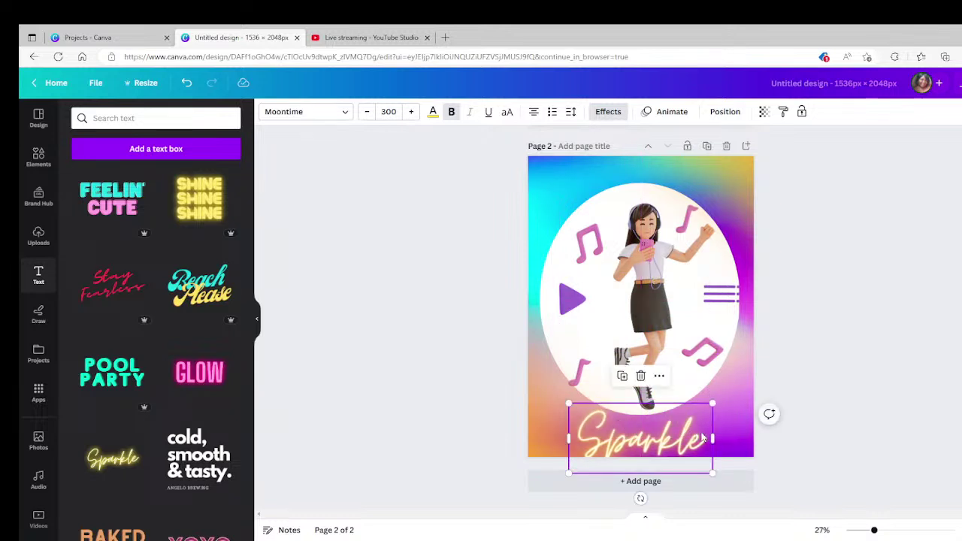
- Replace the "Sparkle" wording with "Dancing Hard"
double_click(625, 430)
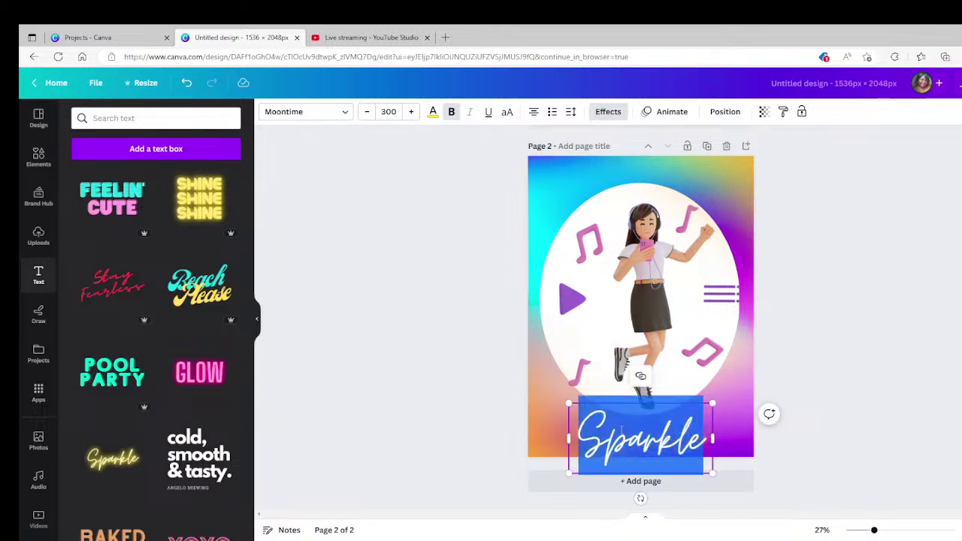
text(Dancing)
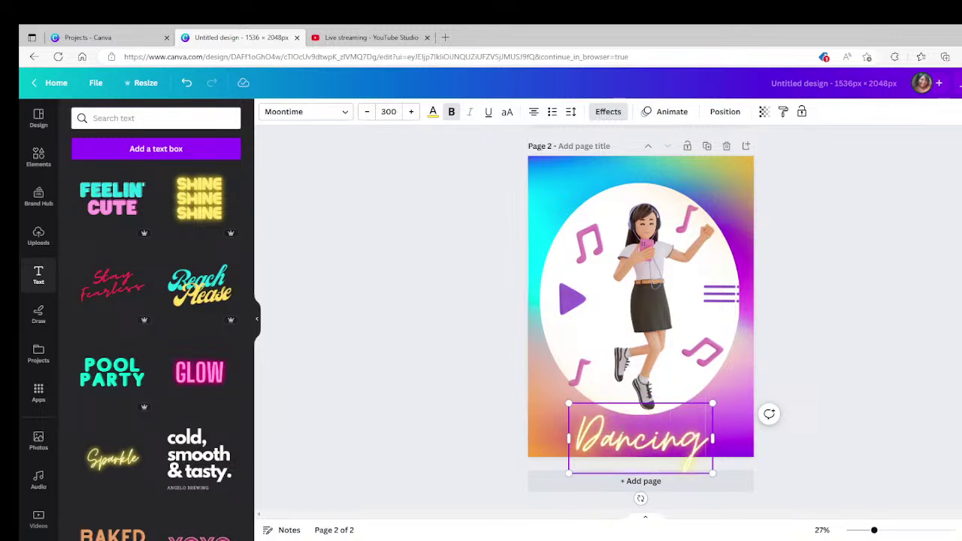
key(Return)
text(Hard)
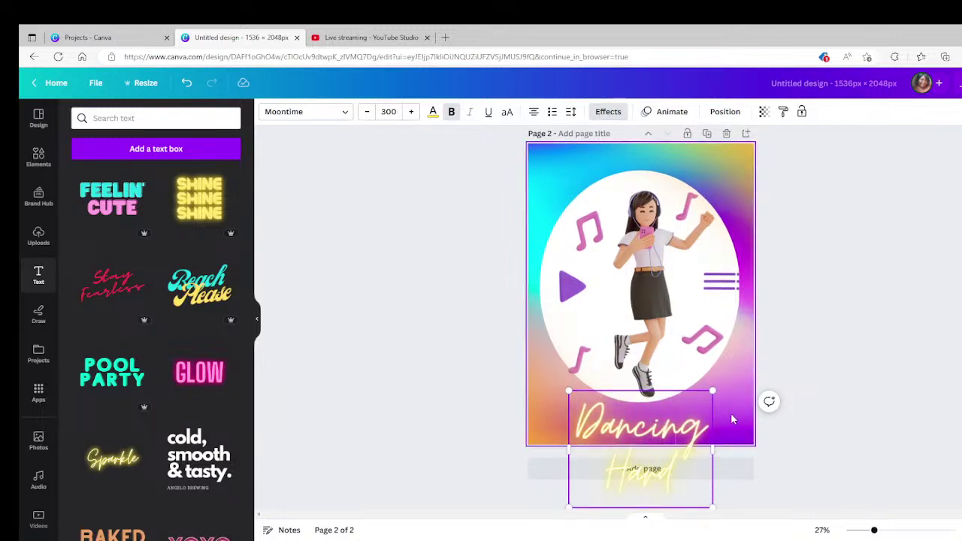
- Fit "Dancing Hard" on one line at font size 244 and centre it along the bottom edge of page 2
drag(733, 448, 827, 442)
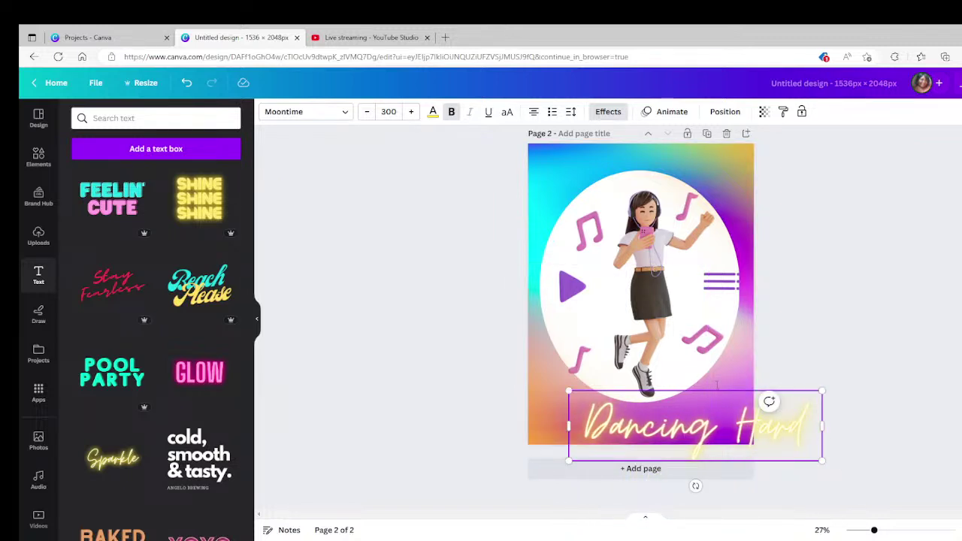
drag(716, 386, 665, 385)
drag(518, 389, 575, 404)
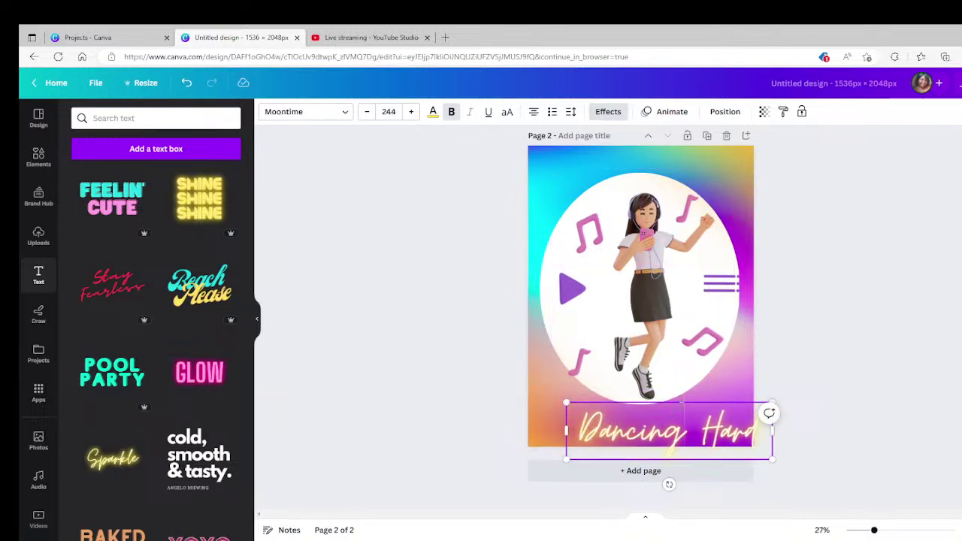
drag(679, 401, 649, 401)
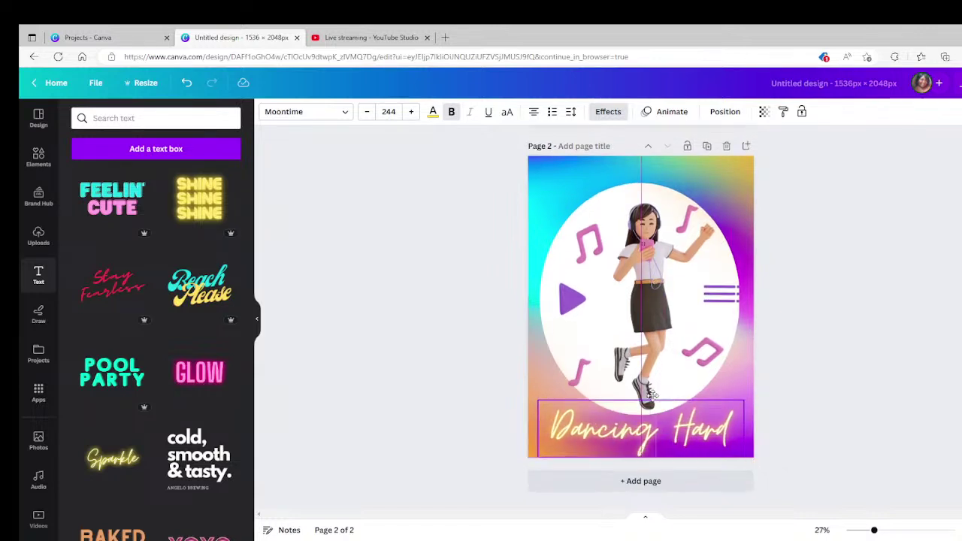
click(823, 301)
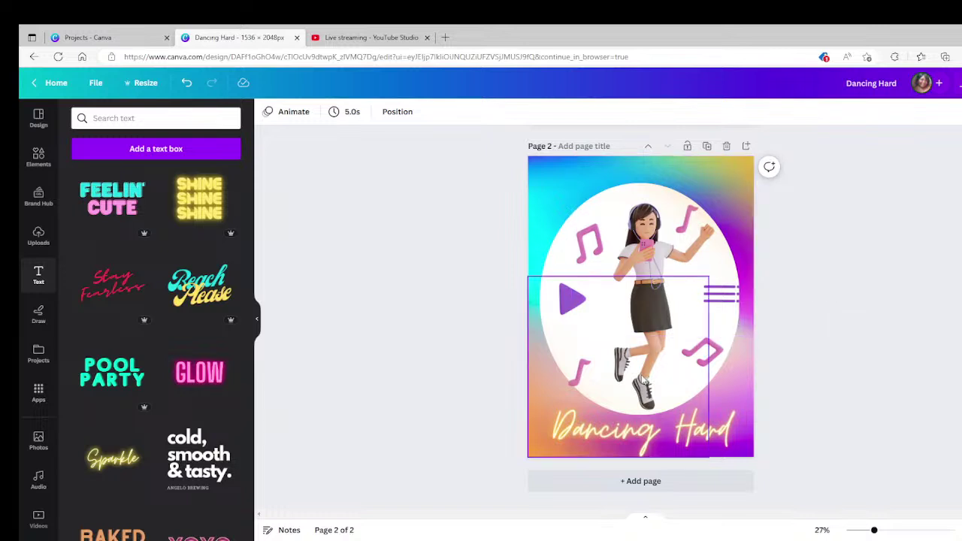
scroll(650, 384, up, 5)
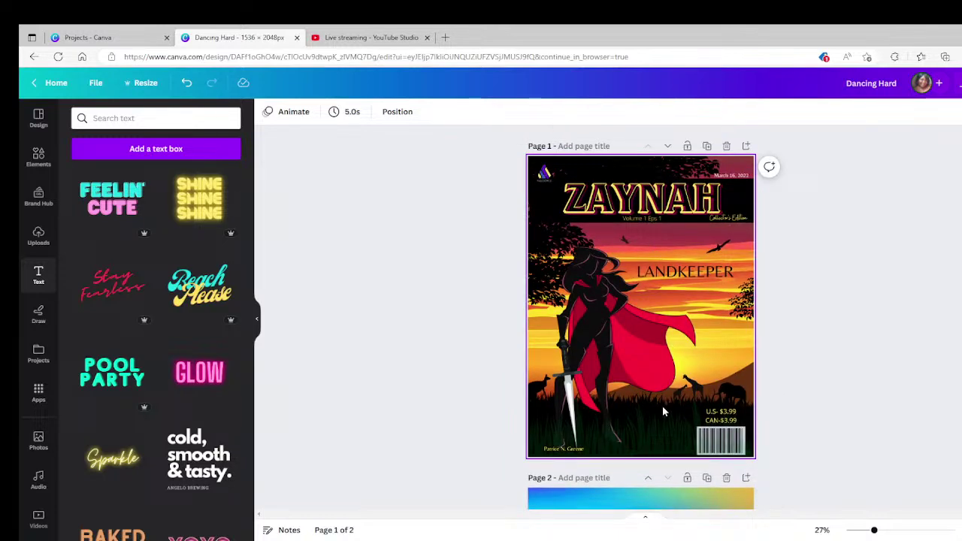
scroll(662, 412, down, 5)
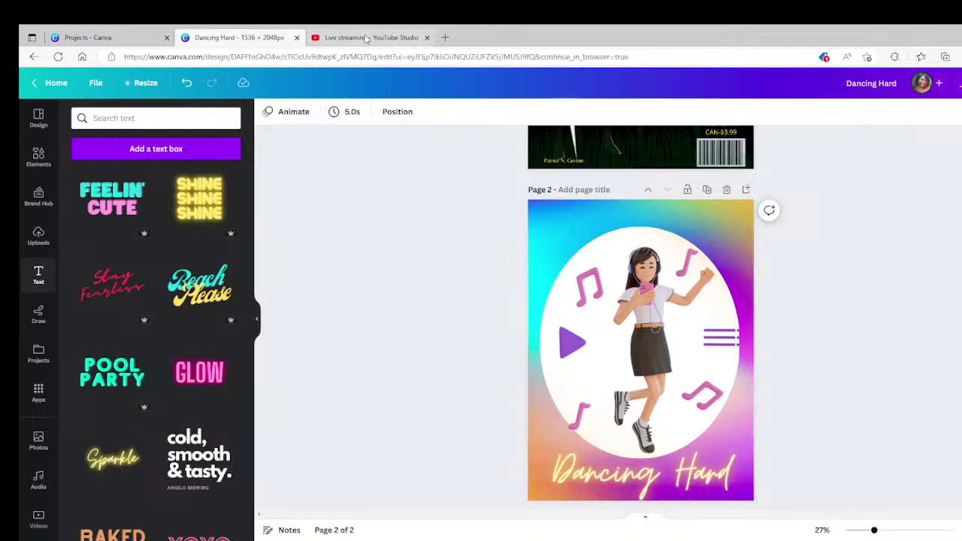
- Switch to YouTube Studio and request the end of the live stream
click(366, 39)
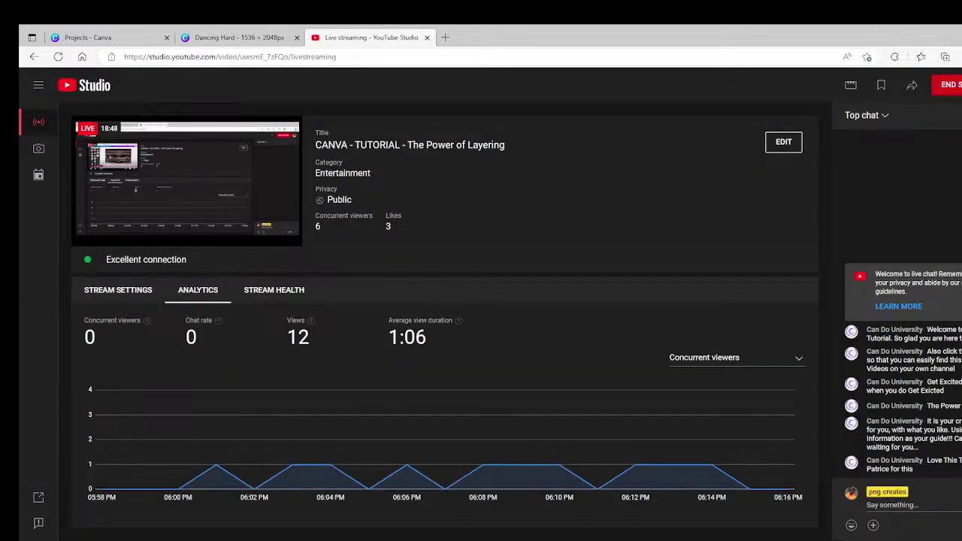
click(948, 84)
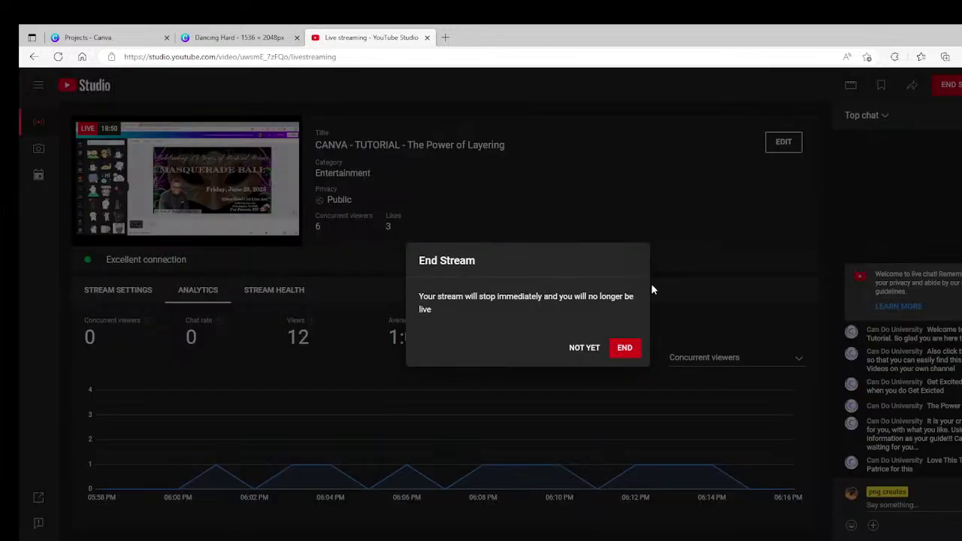